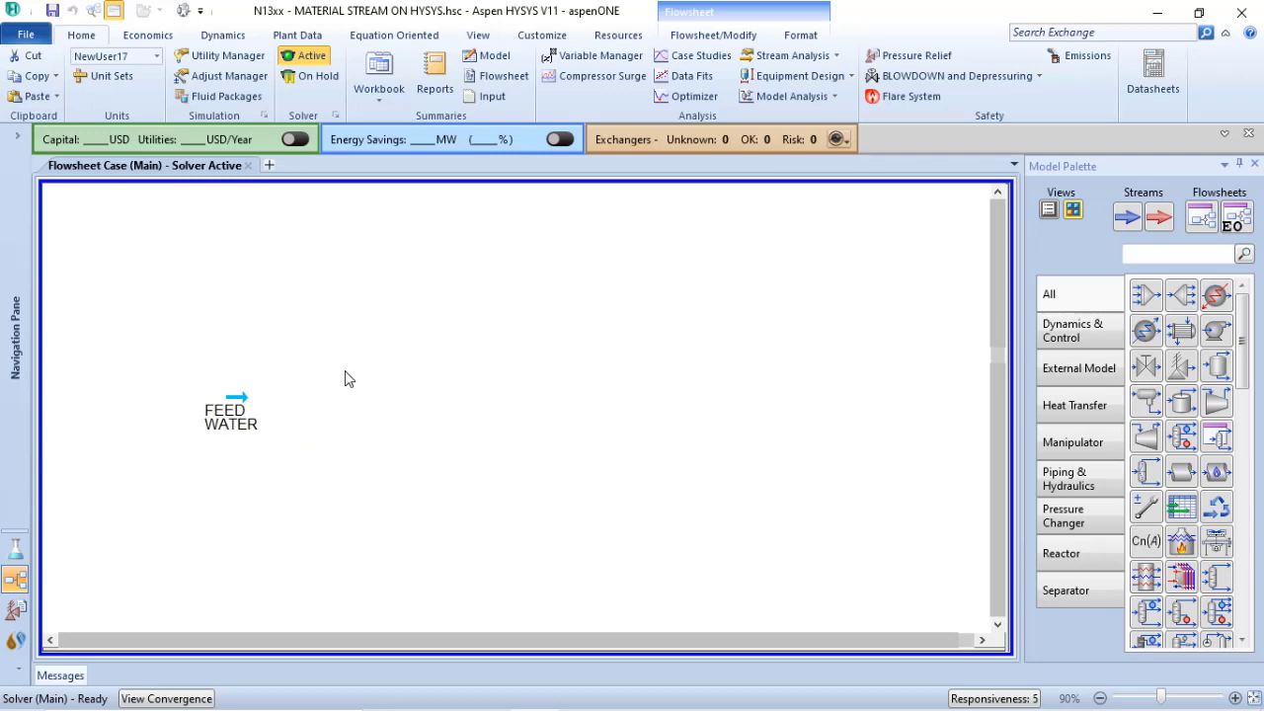
Open the FEED WATER material stream and show its composition page
mouse_move(235, 402)
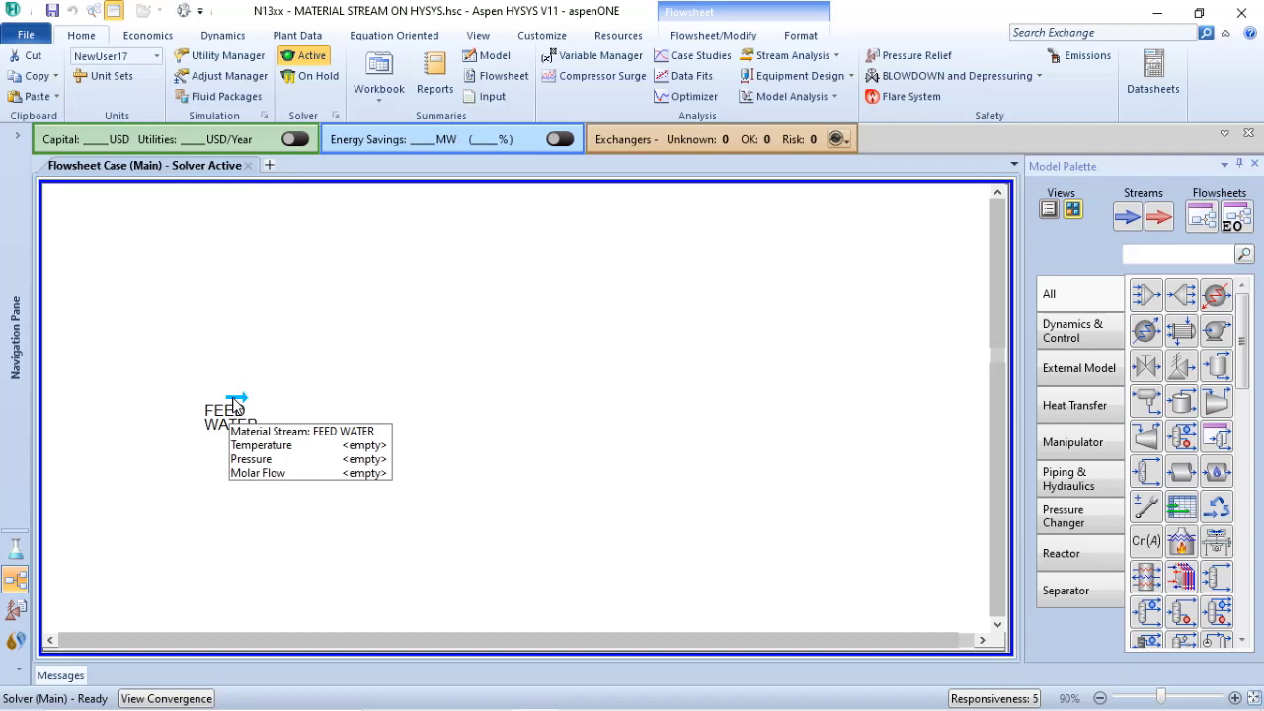
double_click(235, 403)
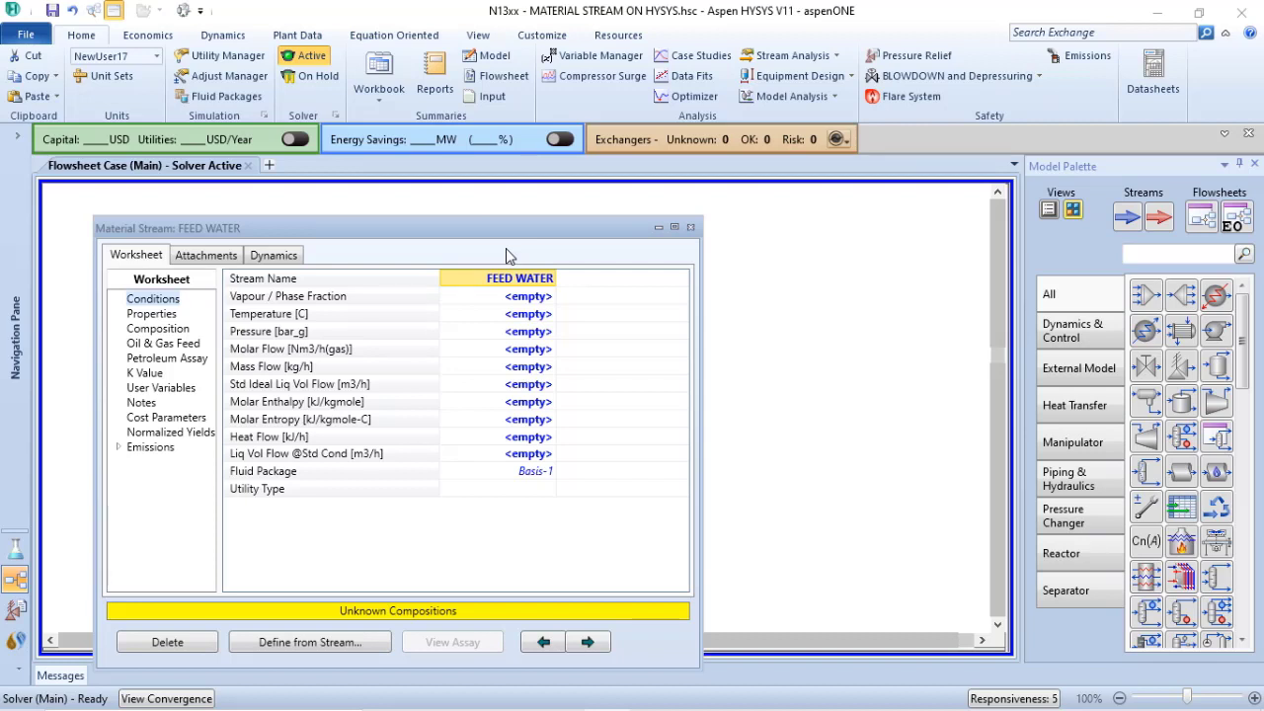
click(160, 329)
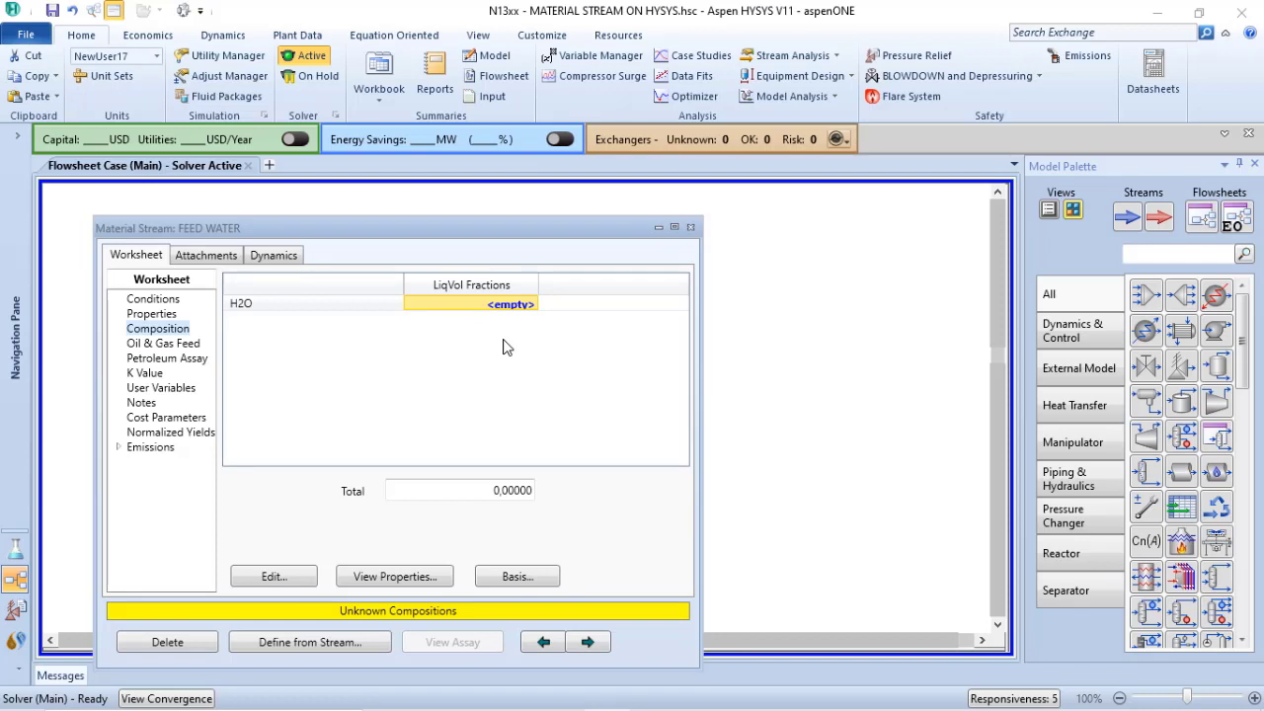
Try the stream's compositional basis options in turn, from Mole Fractions through Mass Fractions and flow bases to Liquid Volume Flows
click(512, 579)
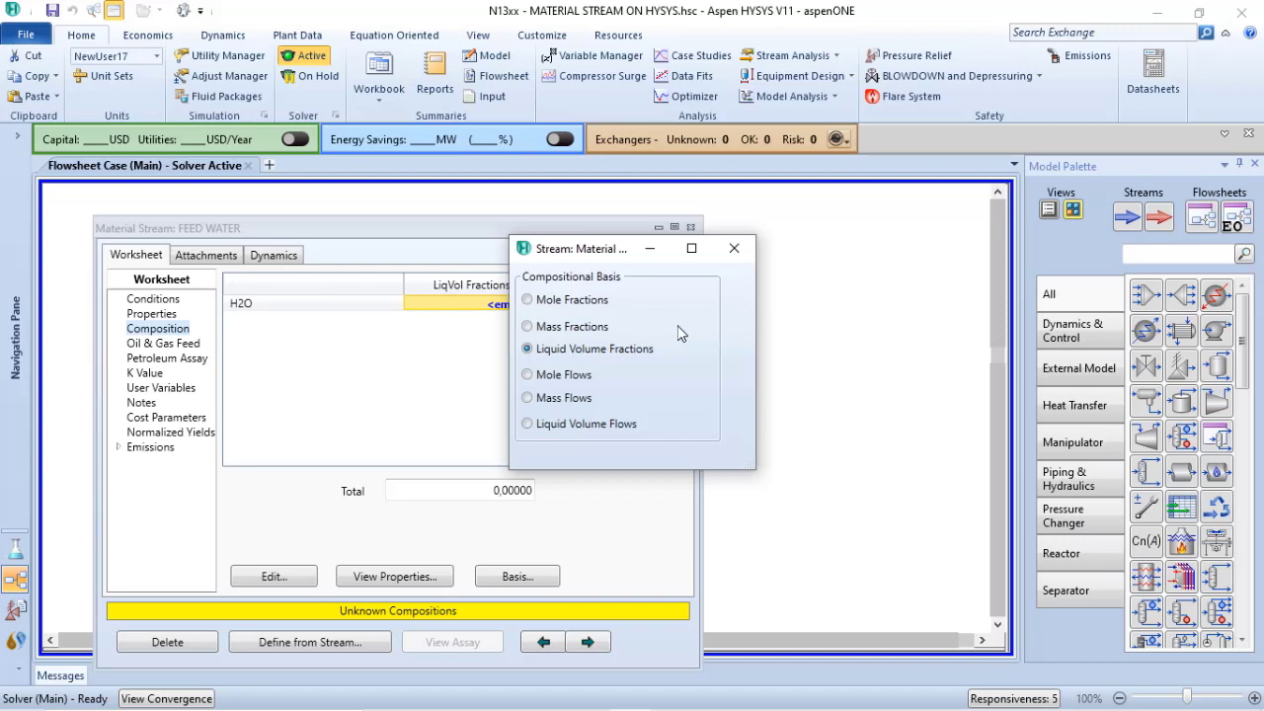
click(528, 302)
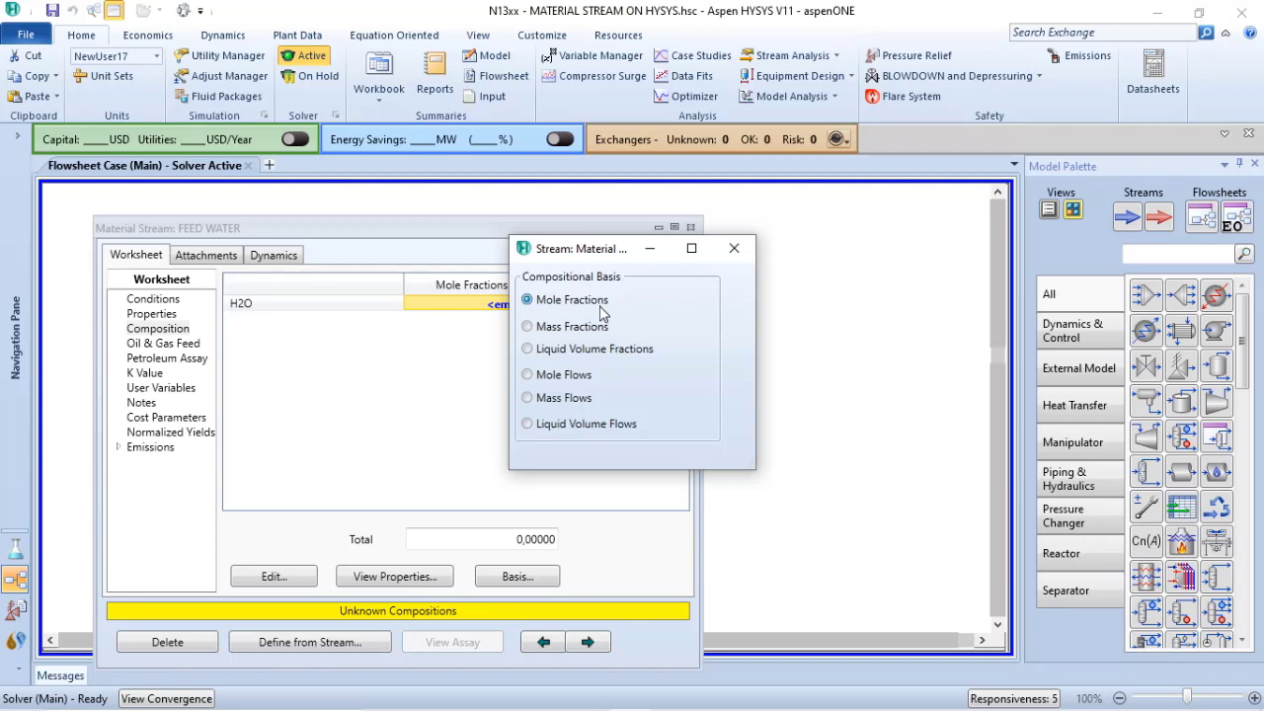
click(530, 329)
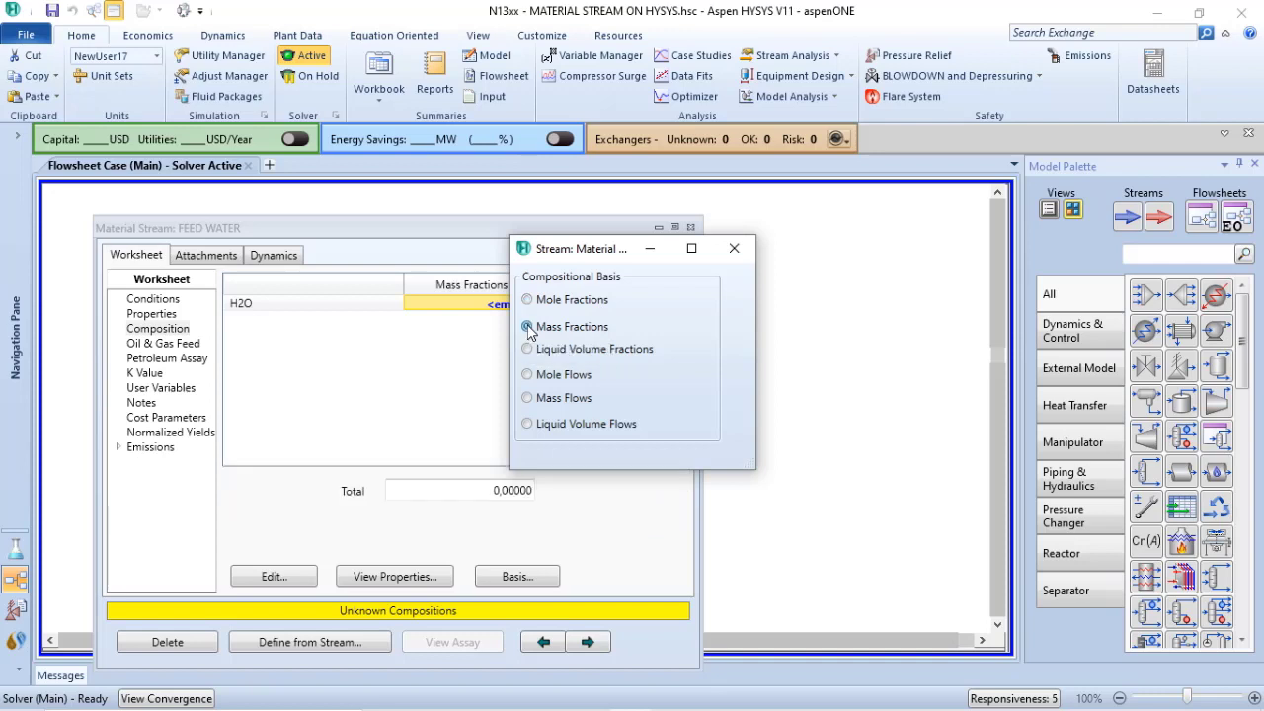
click(529, 350)
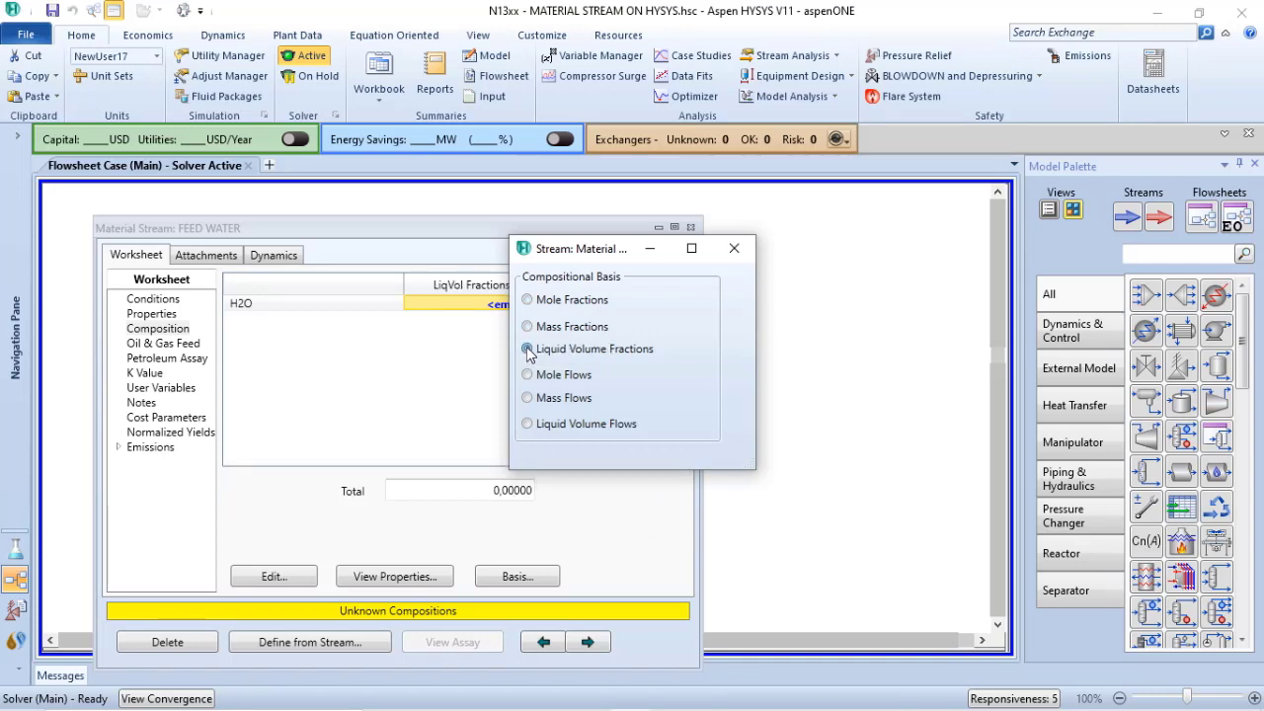
click(527, 375)
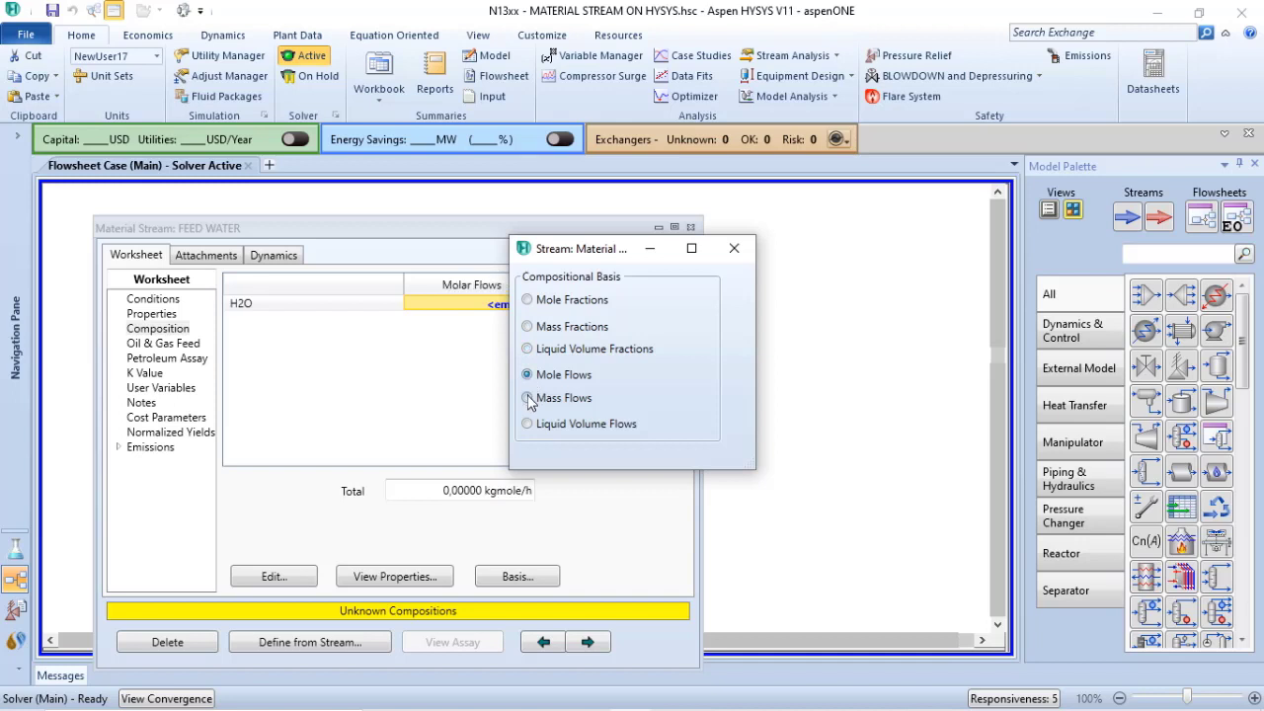
click(527, 398)
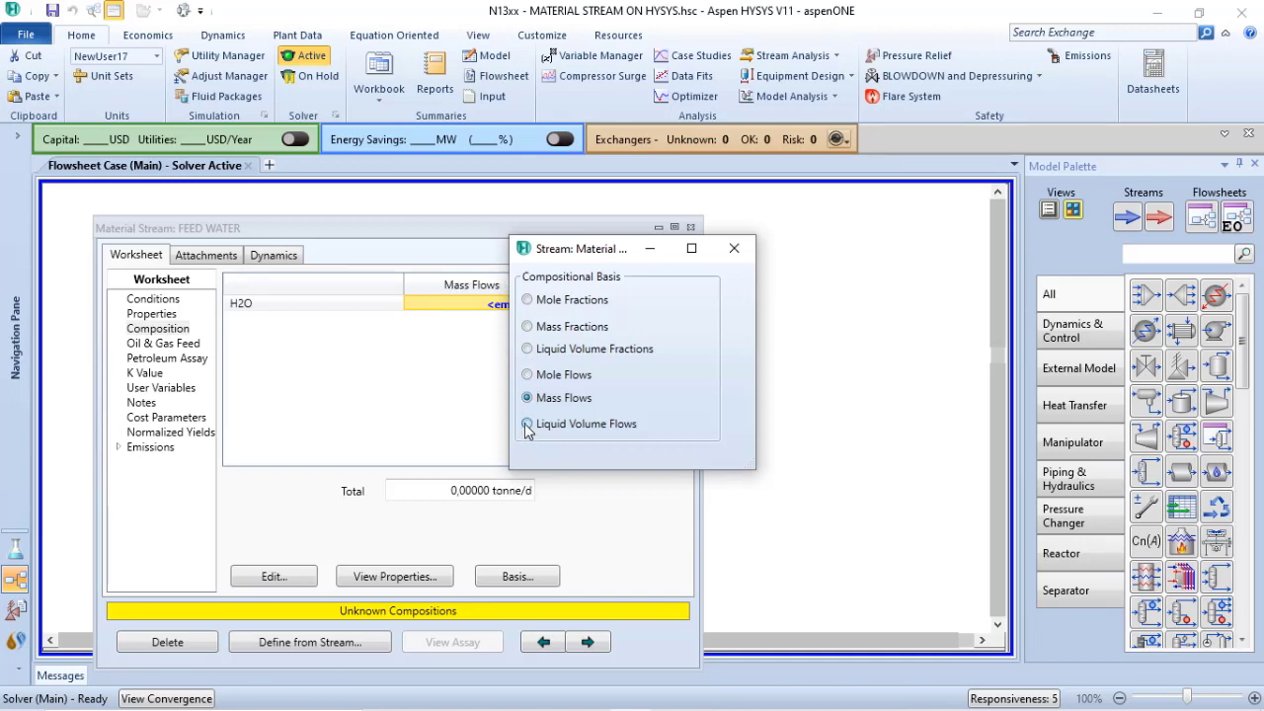
click(526, 424)
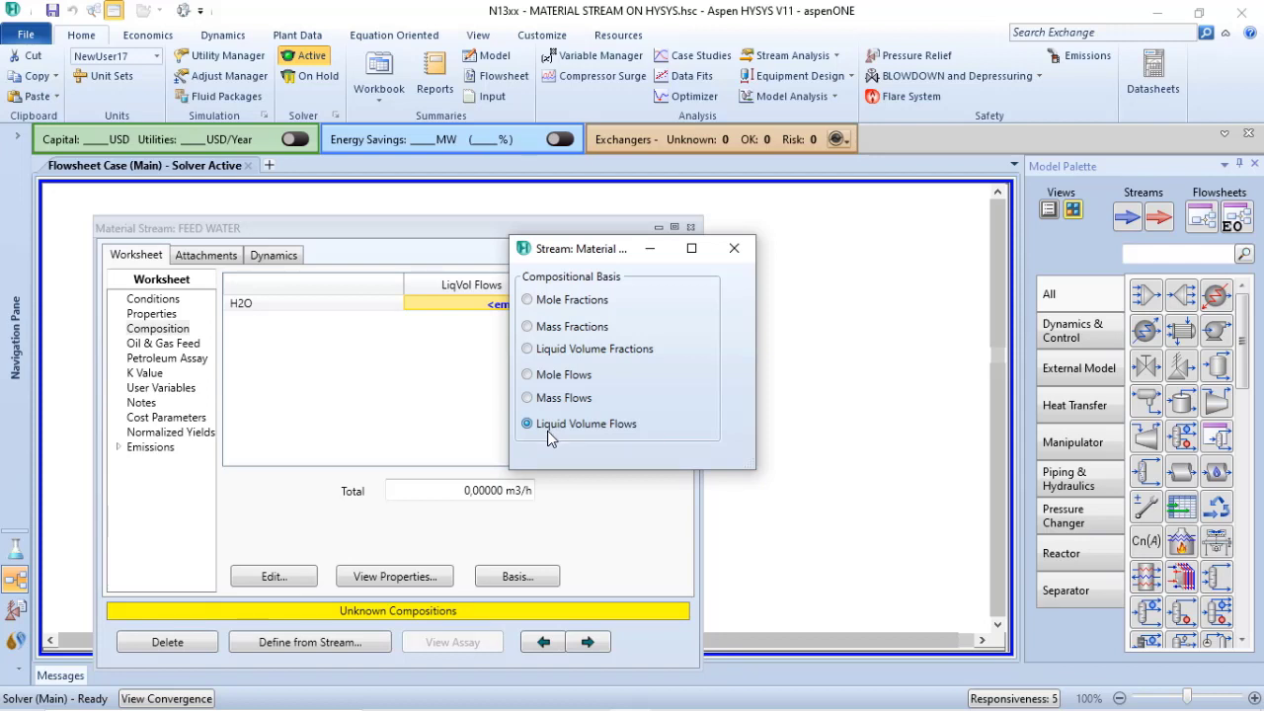
click(732, 250)
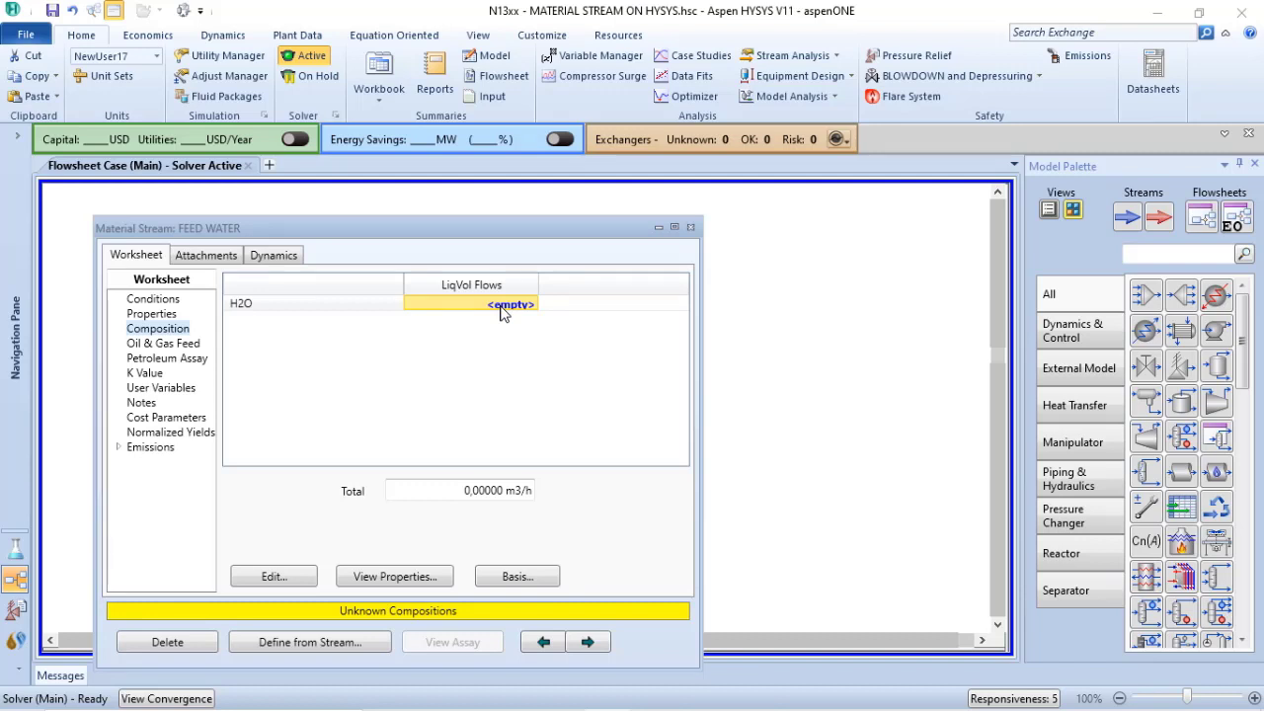
Enter 1 for H2O in the FEED WATER composition, with Mole Fractions as the composition basis, and accept it
text(1)
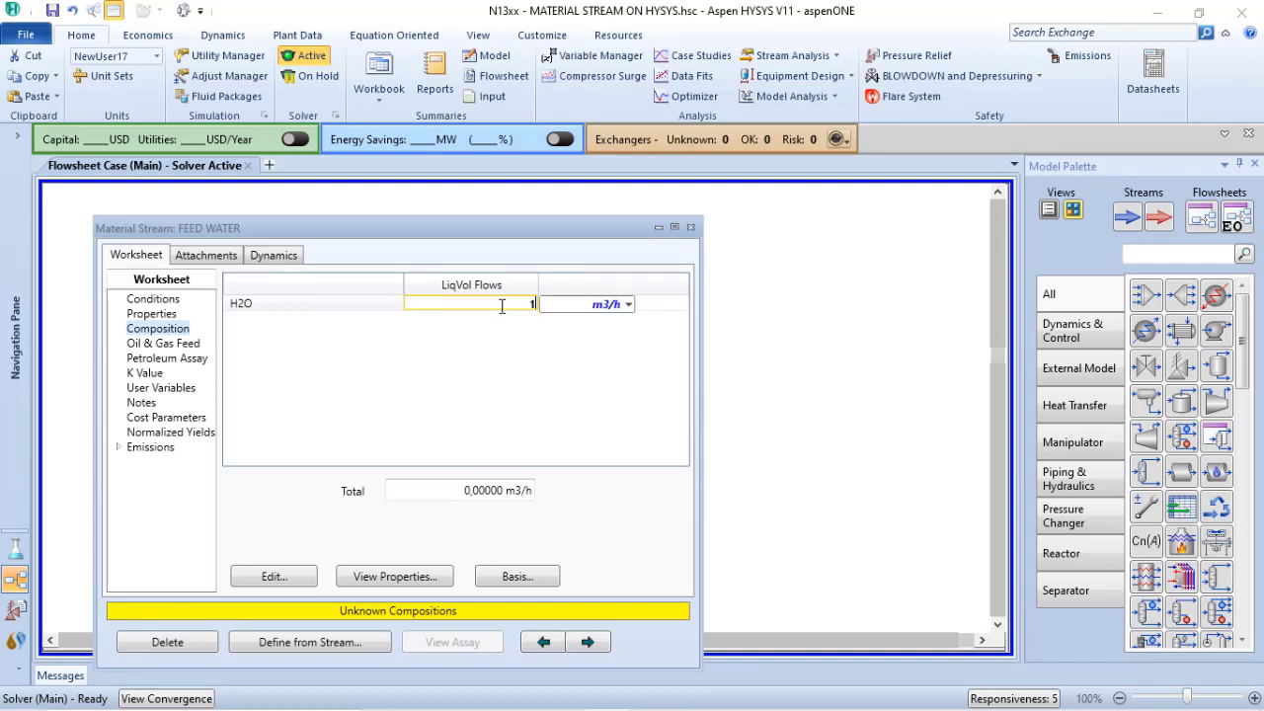
key(Return)
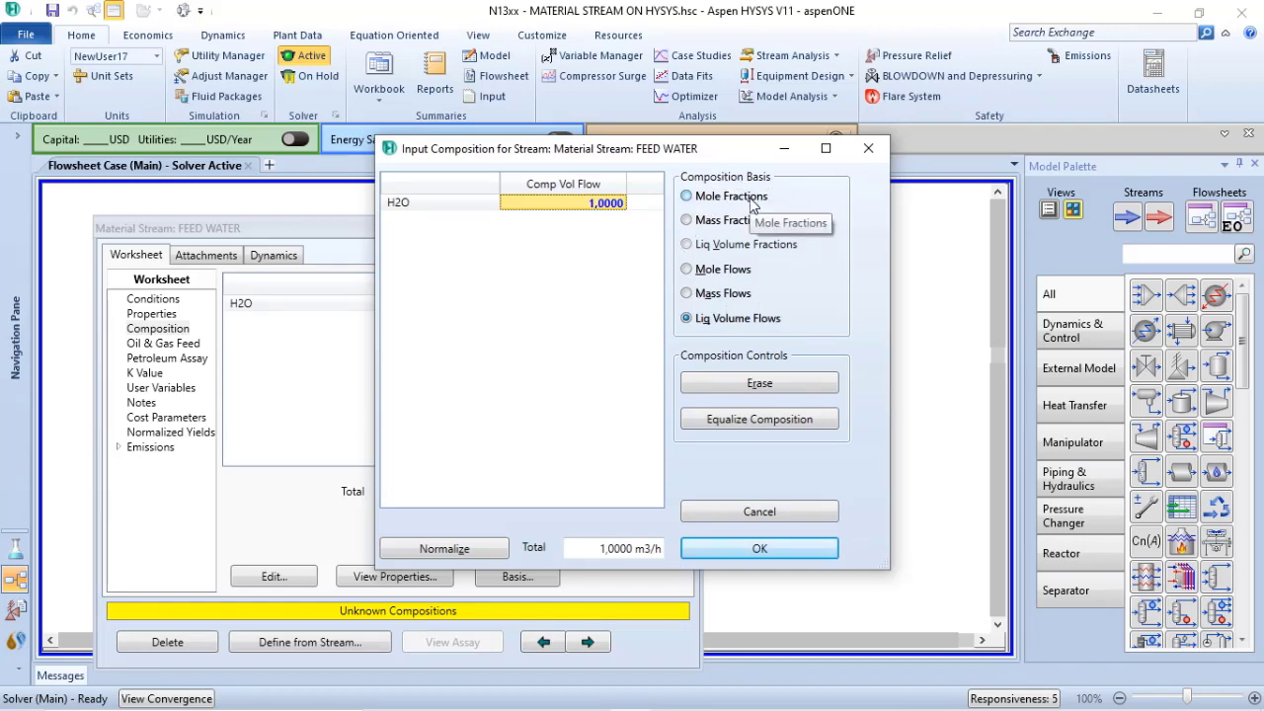
click(687, 196)
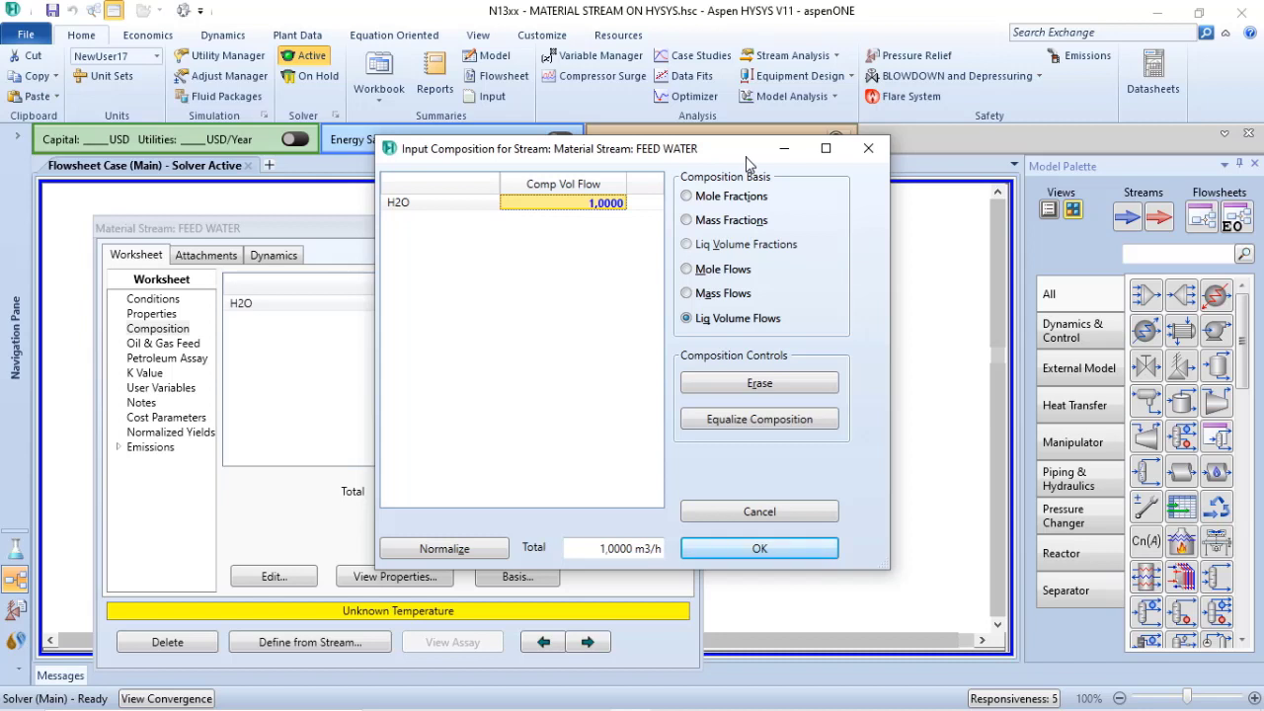
click(687, 195)
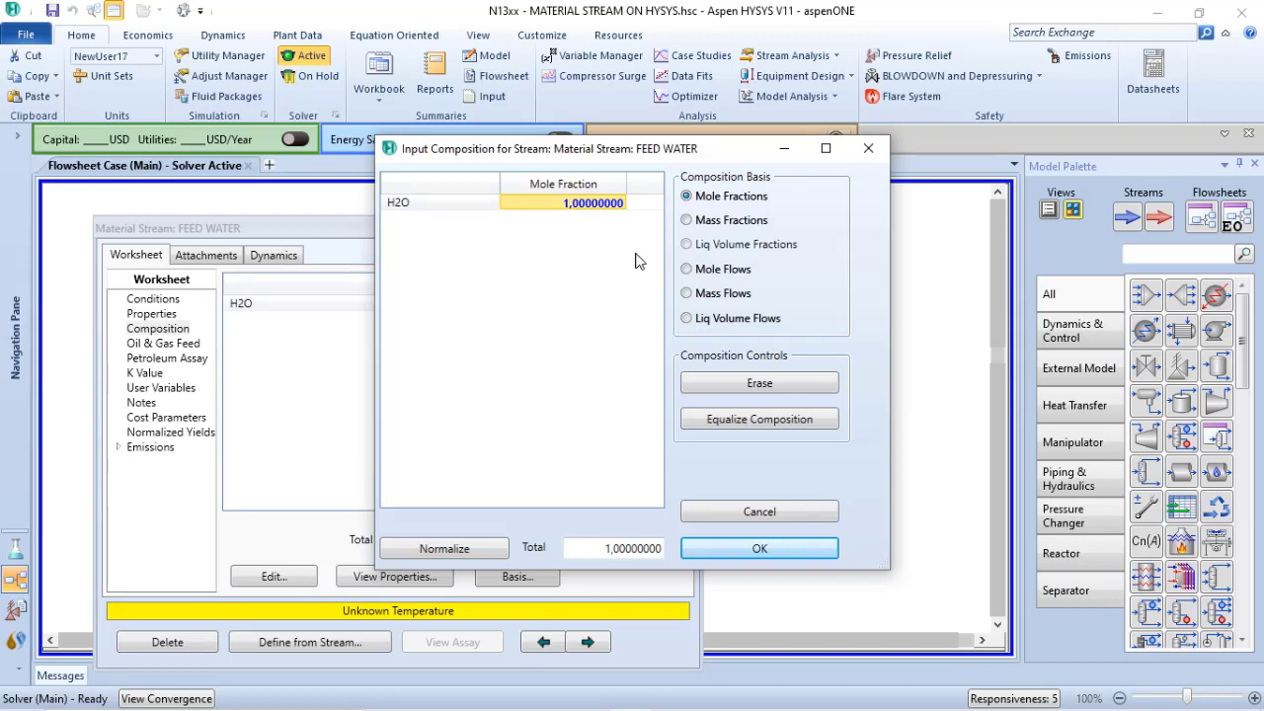
click(759, 550)
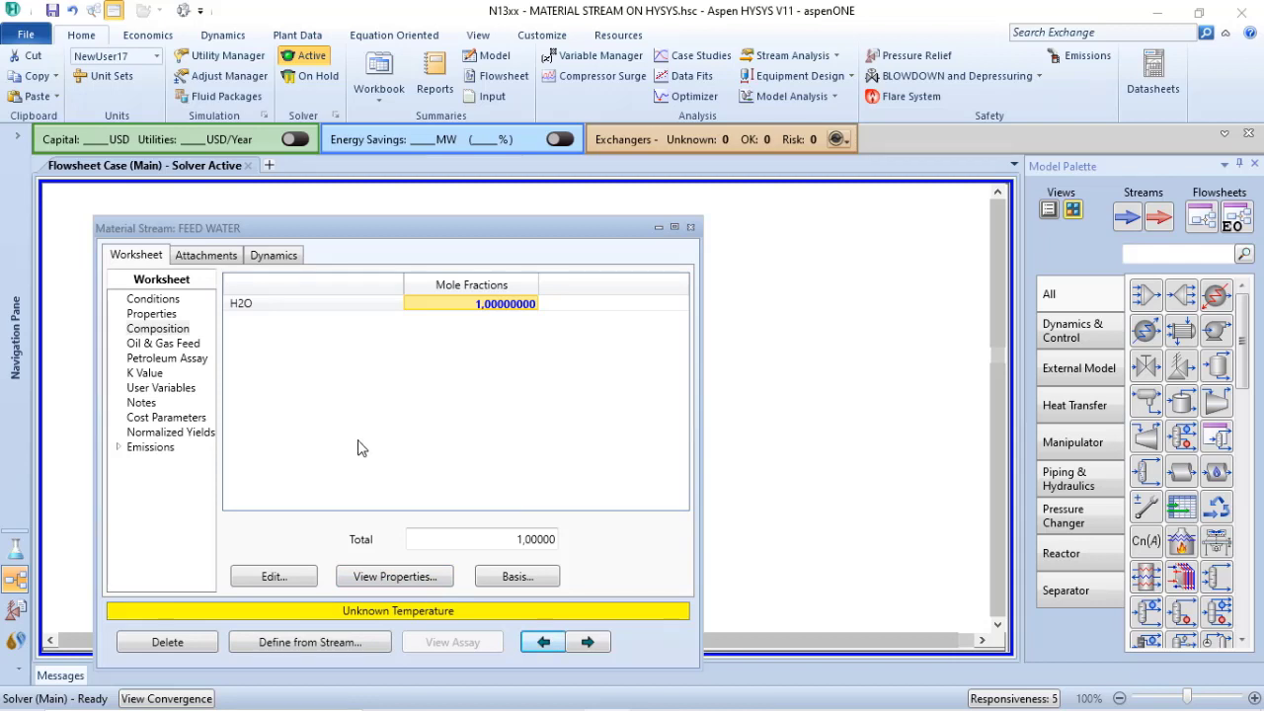
Set the FEED WATER stream's temperature to 85 C in its conditions
click(155, 302)
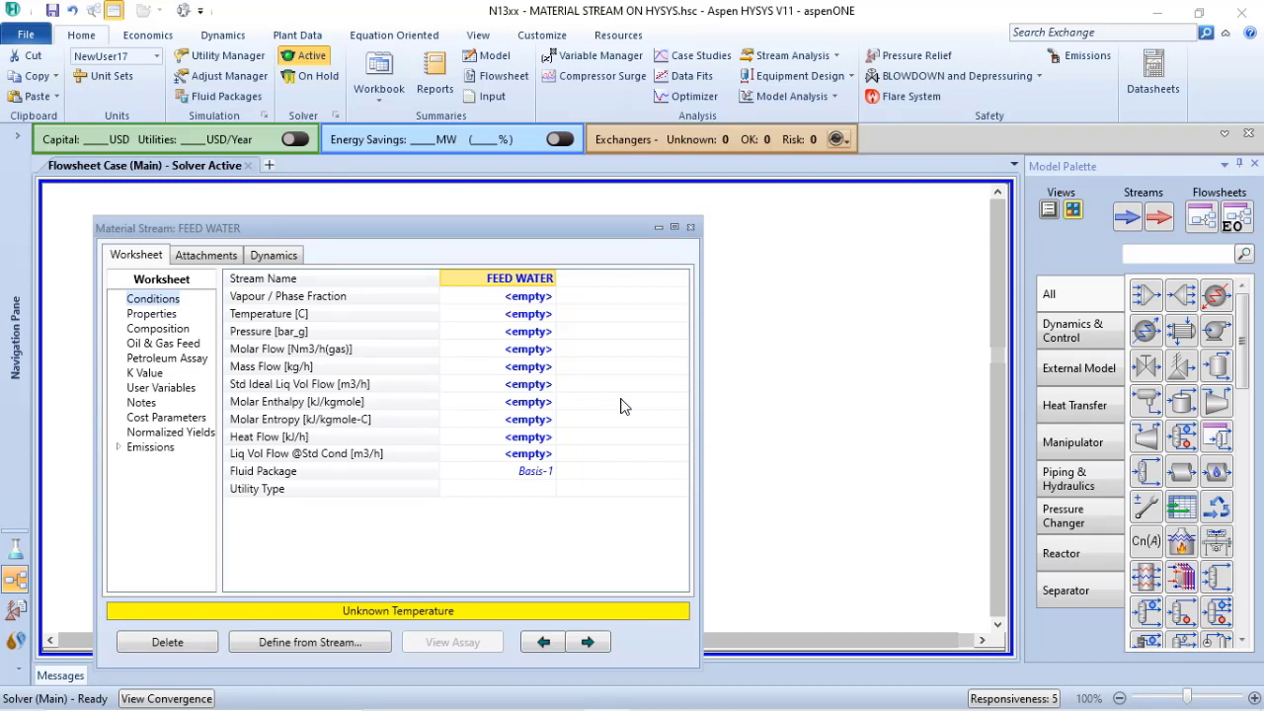
click(515, 314)
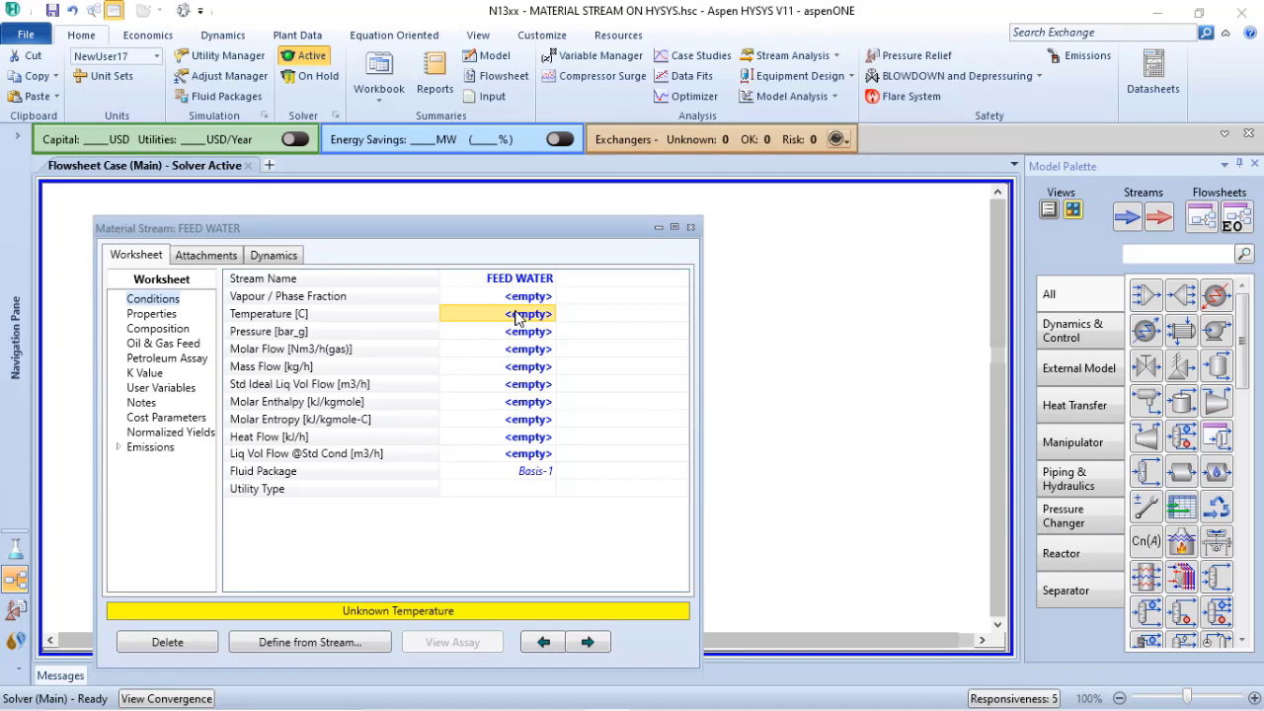
text(85)
key(Return)
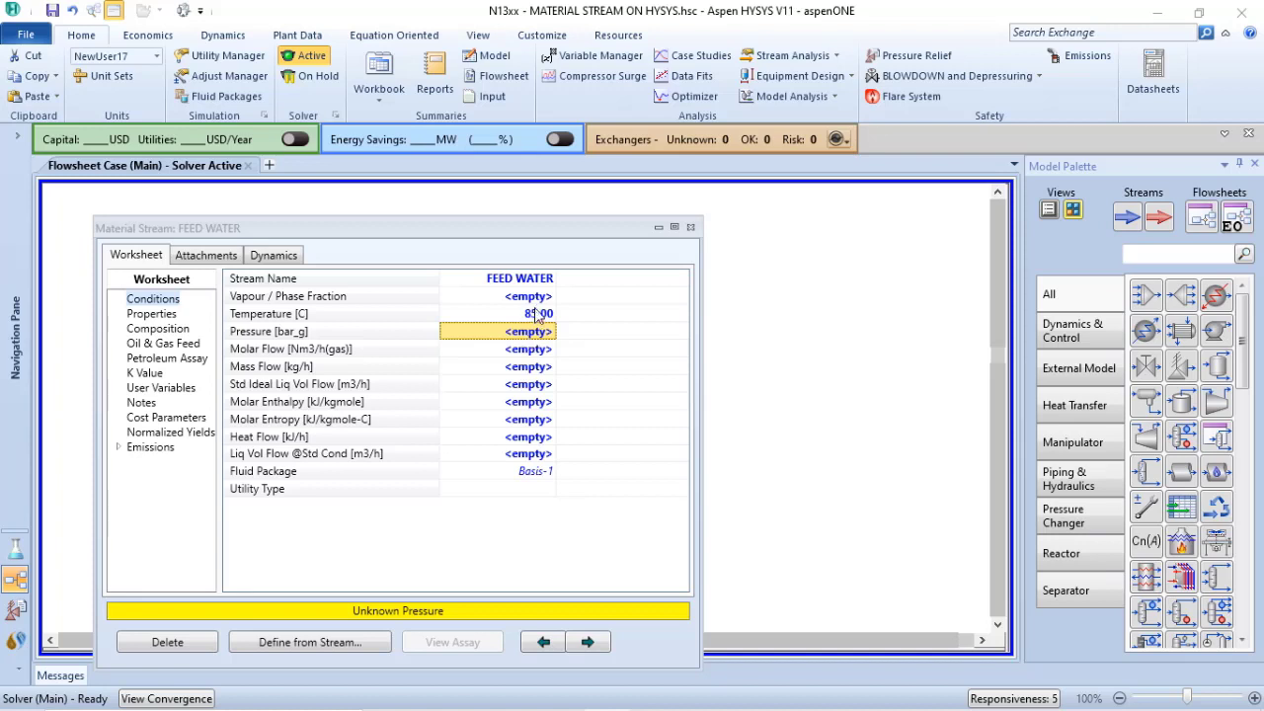
Set the stream's vapour/phase fraction to 0 and check the pressure calculated for saturated liquid
click(539, 298)
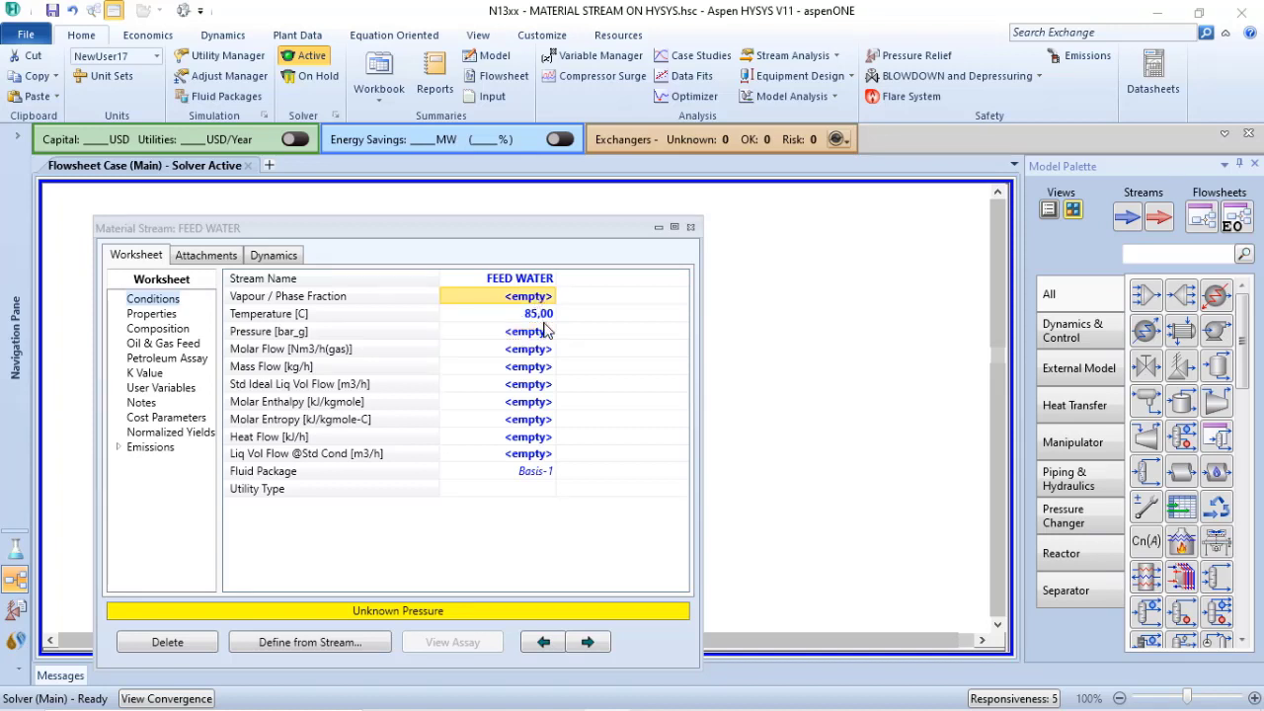
text(0)
key(Return)
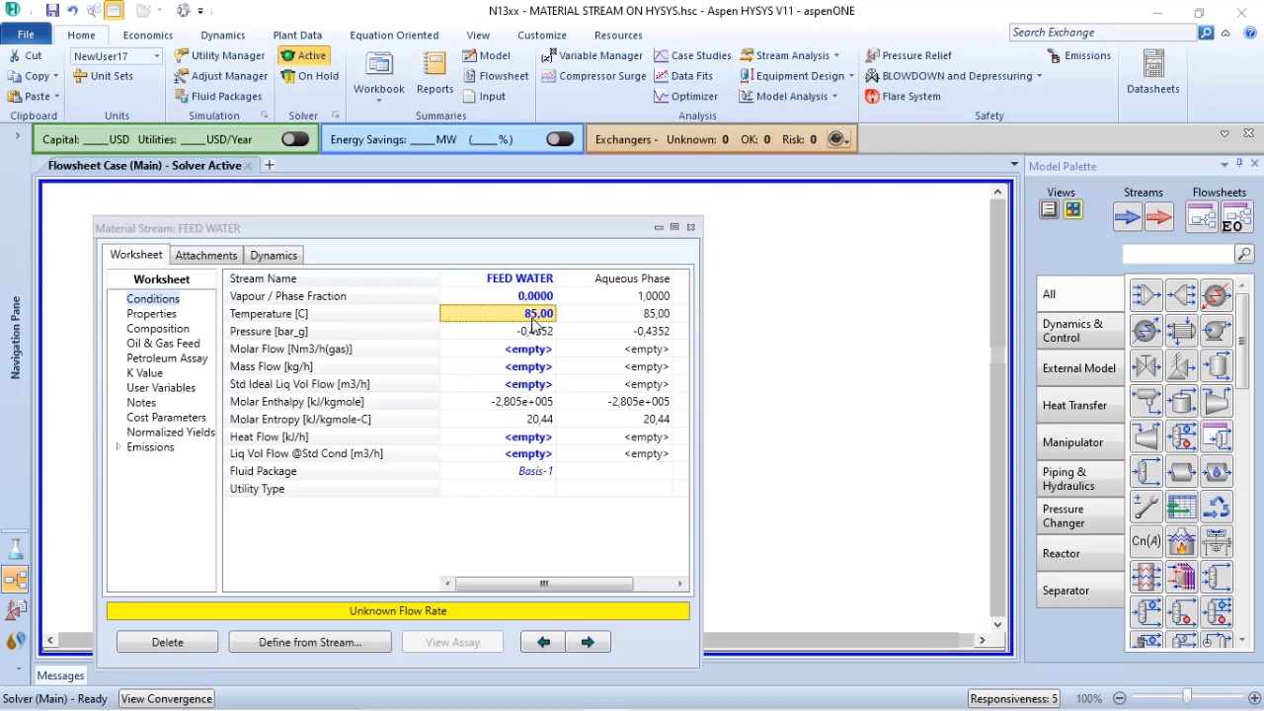
mouse_move(542, 333)
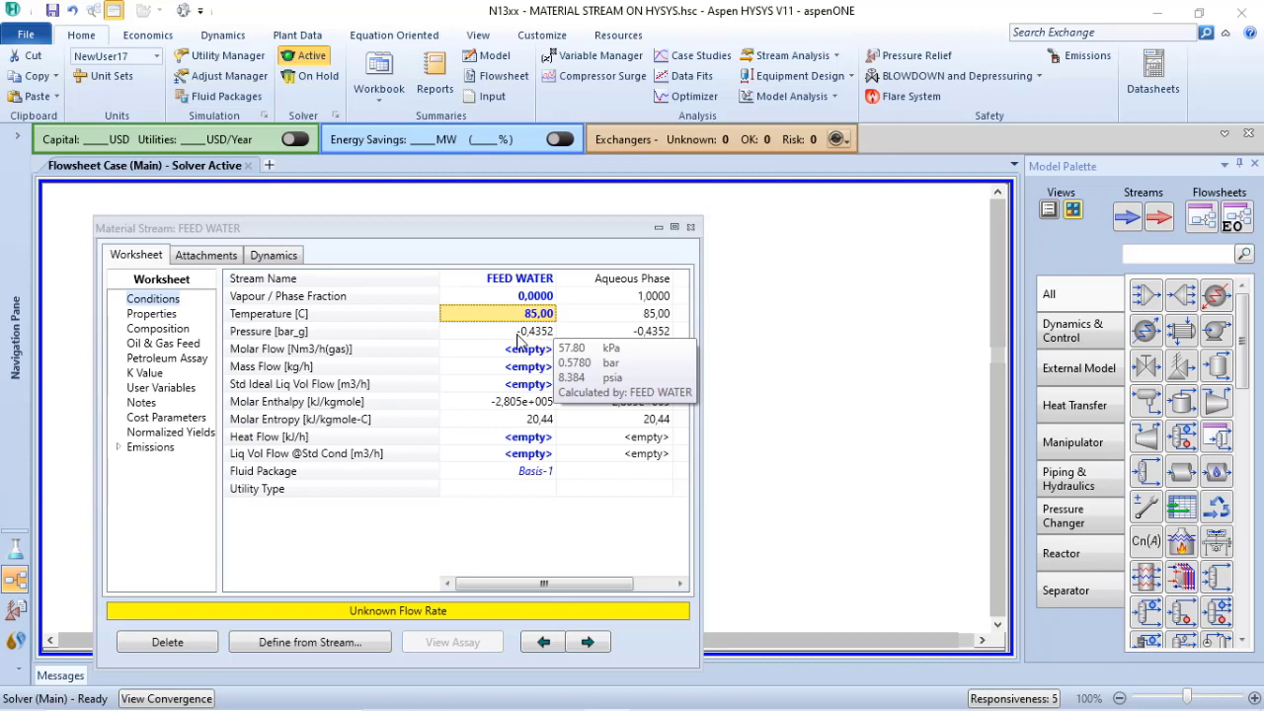
Set the vapour/phase fraction to 1 to check the calculated pressure, and clear the fraction again
click(532, 298)
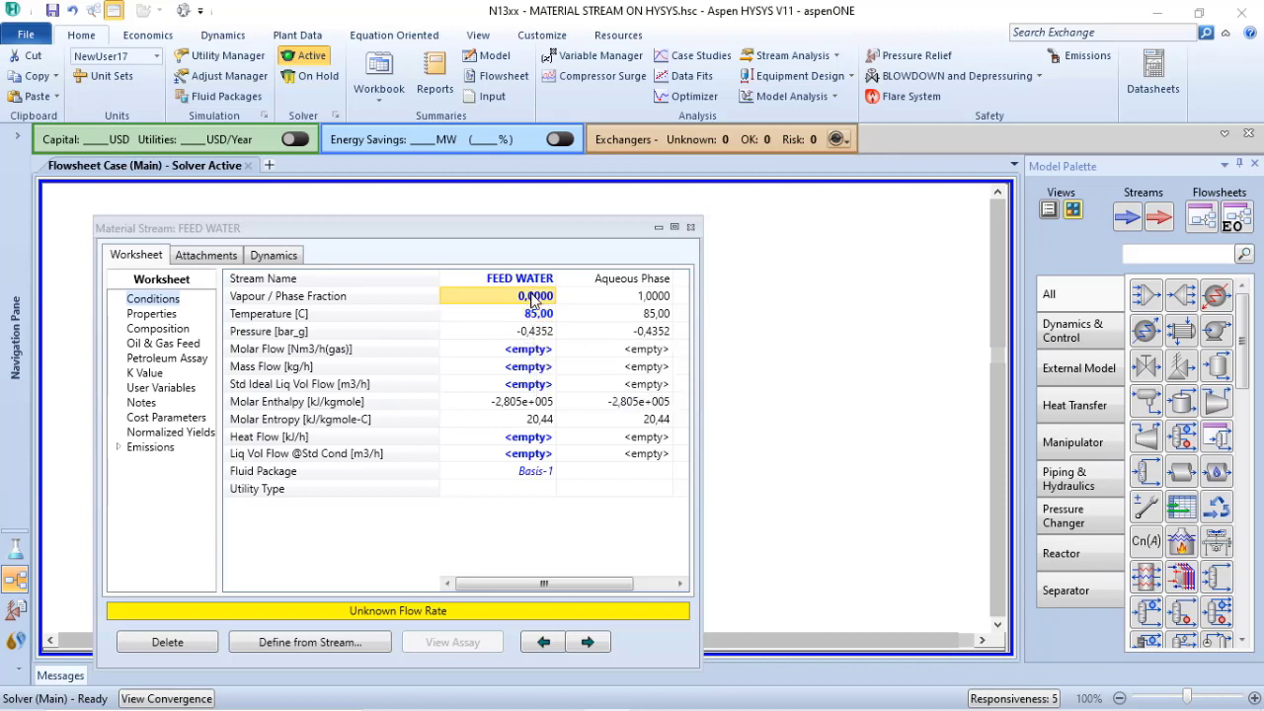
text(1)
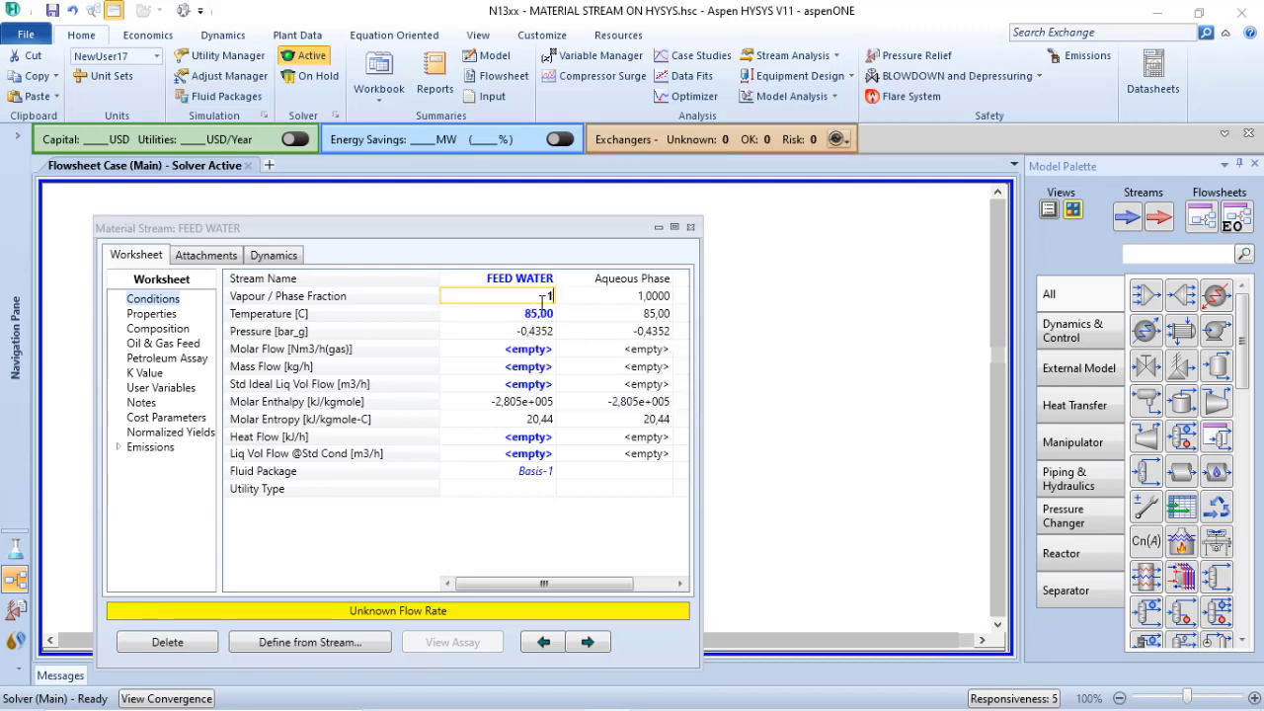
key(Return)
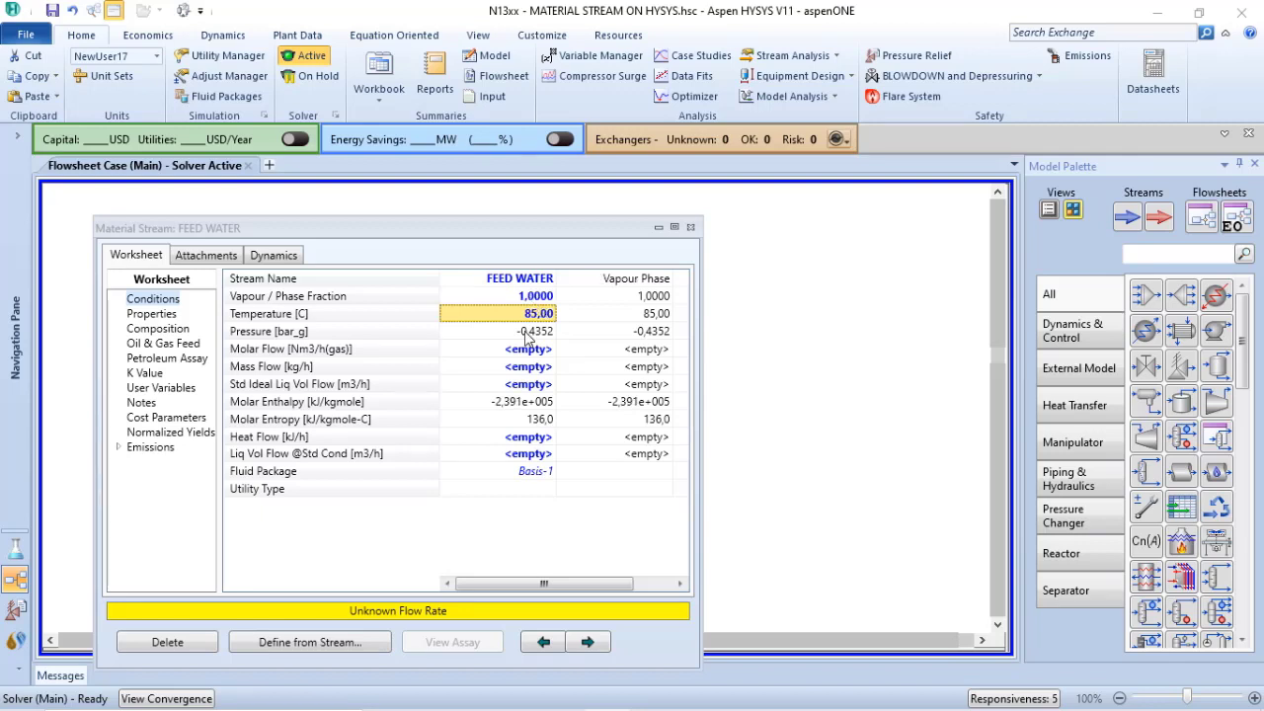
mouse_move(528, 339)
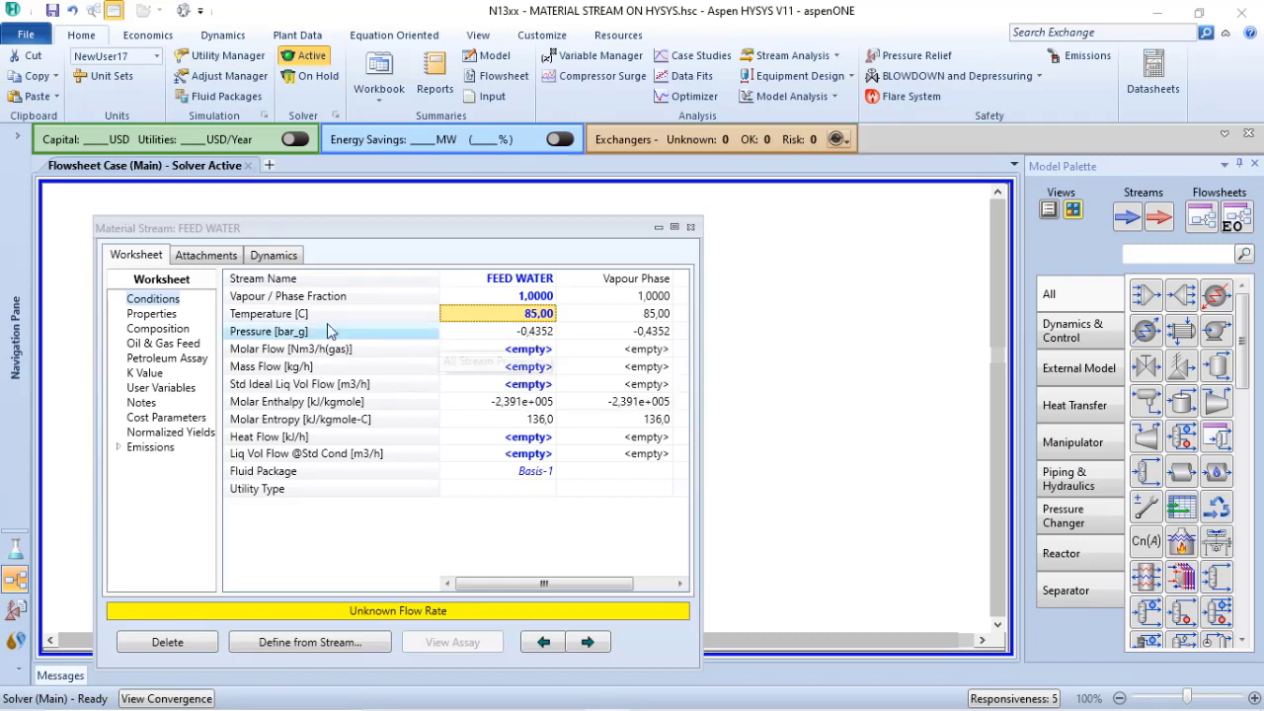
click(540, 297)
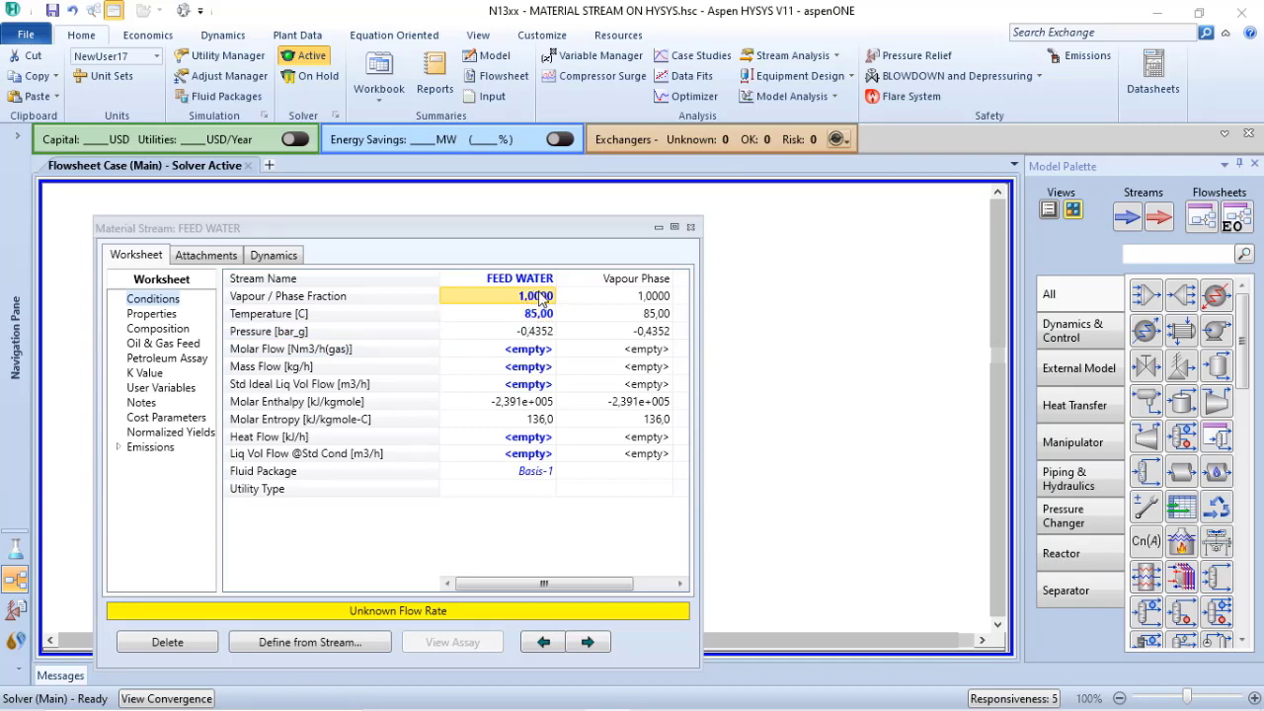
key(Delete)
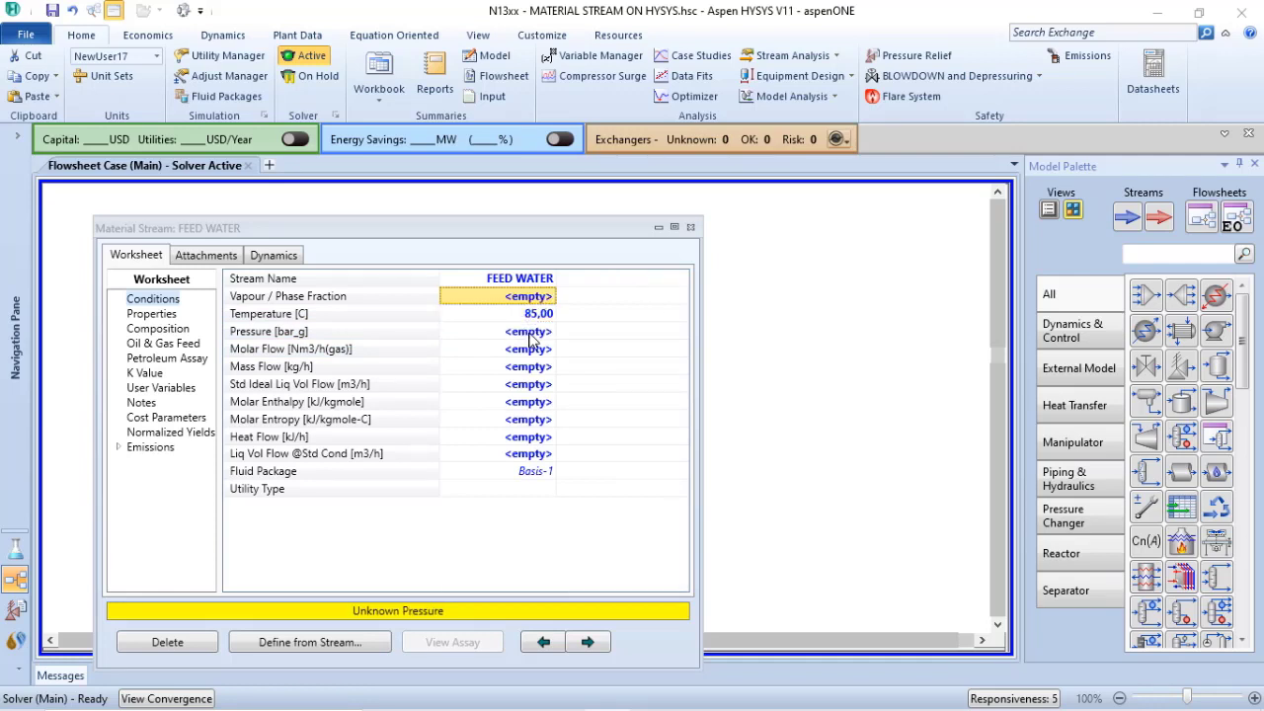
Set the FEED WATER stream's pressure to 5,5 bar_g
click(530, 334)
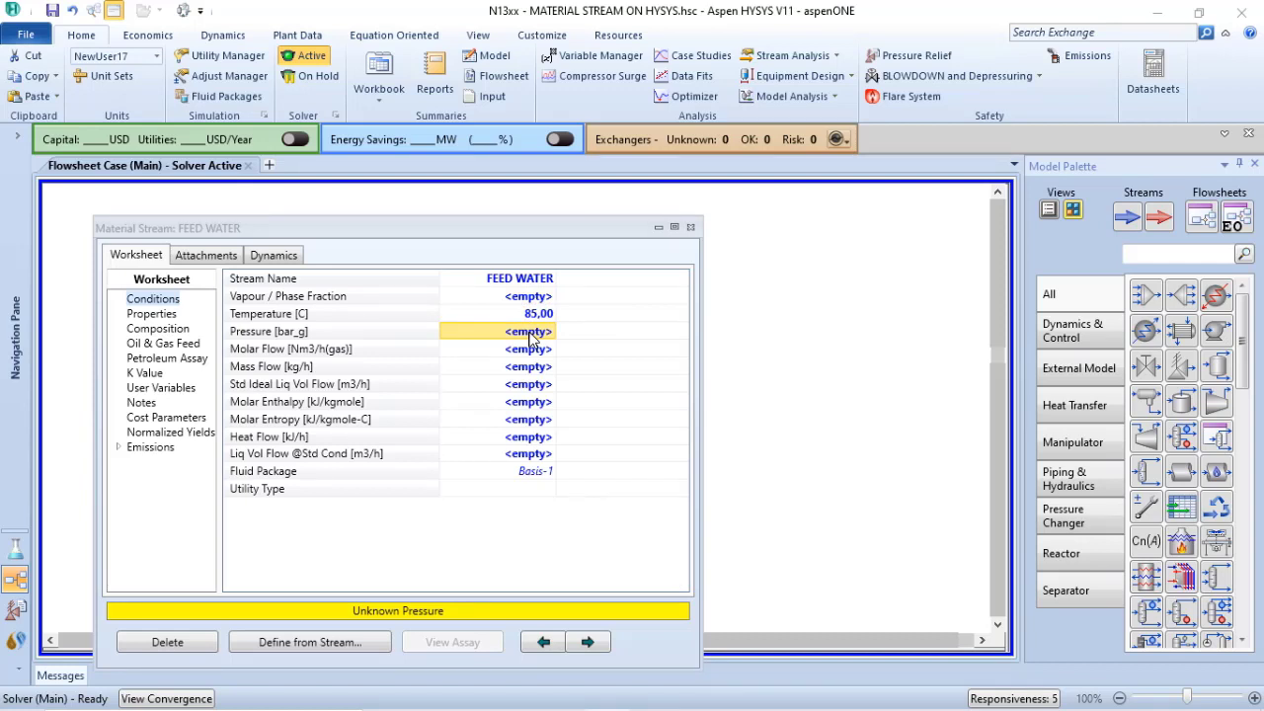
text(5,5)
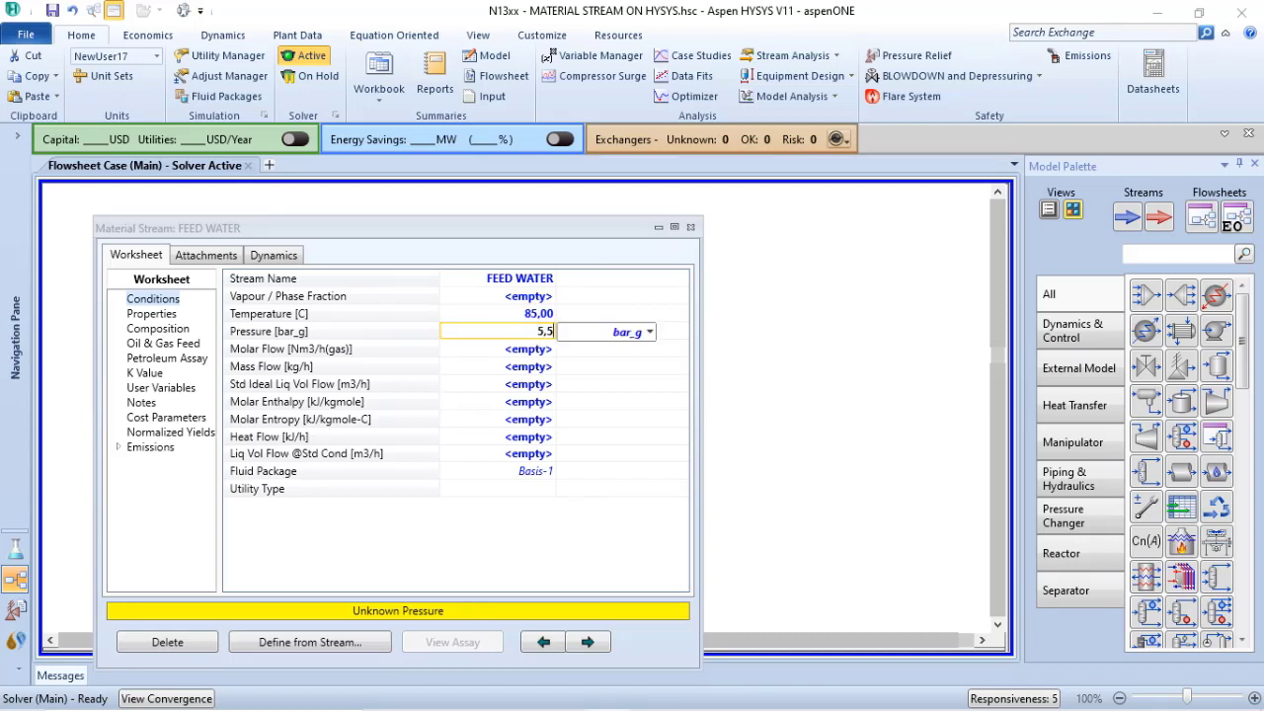
key(Return)
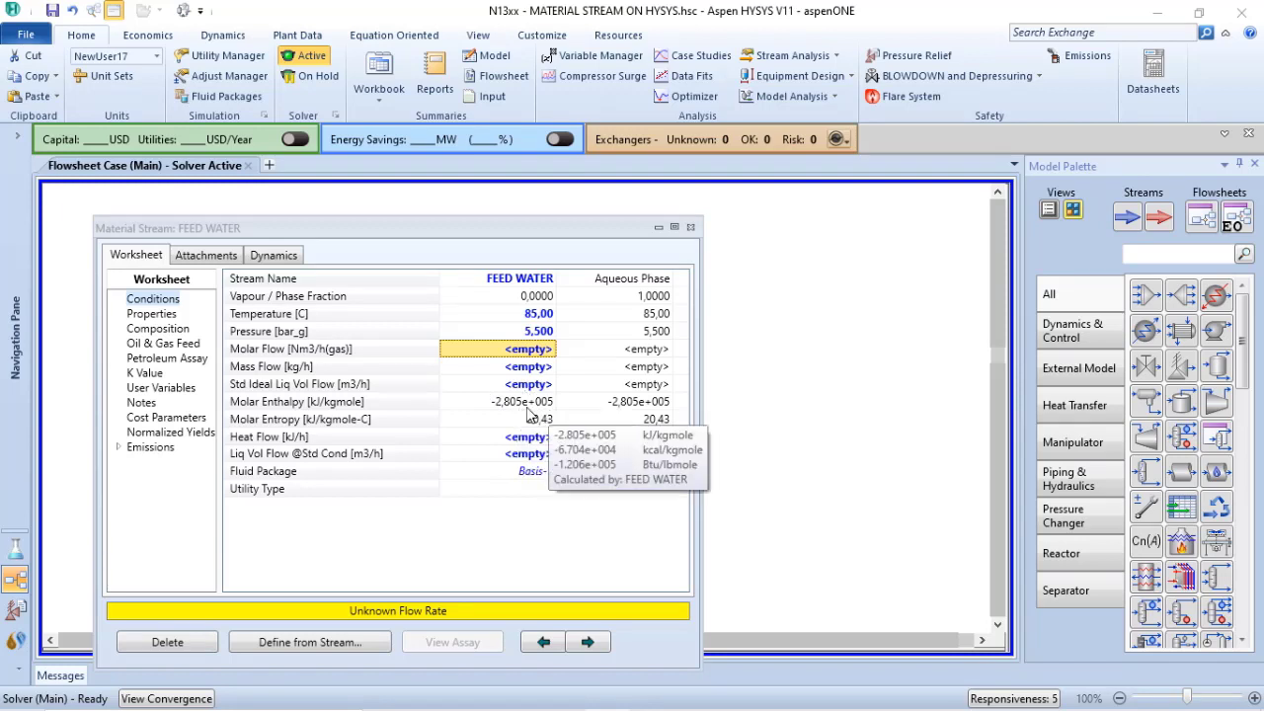
Clear the stream's pressure and re-enter it as 5,5 bar_g
click(539, 332)
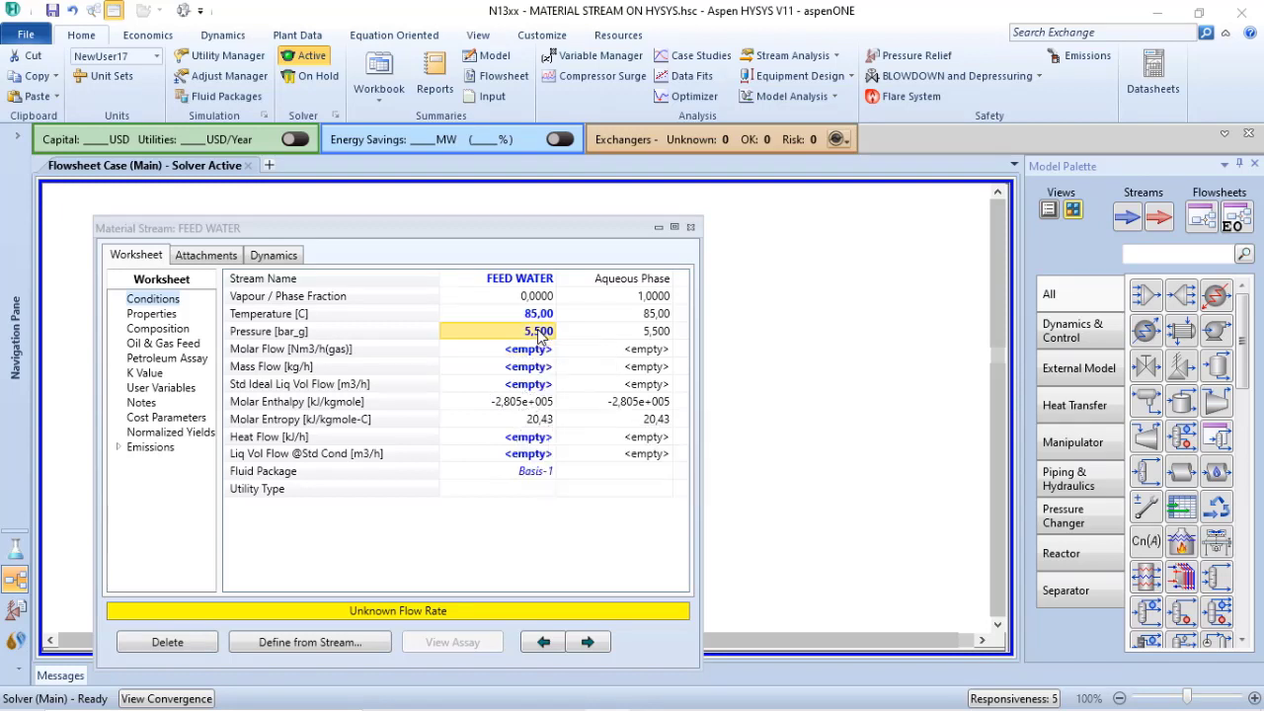
key(Delete)
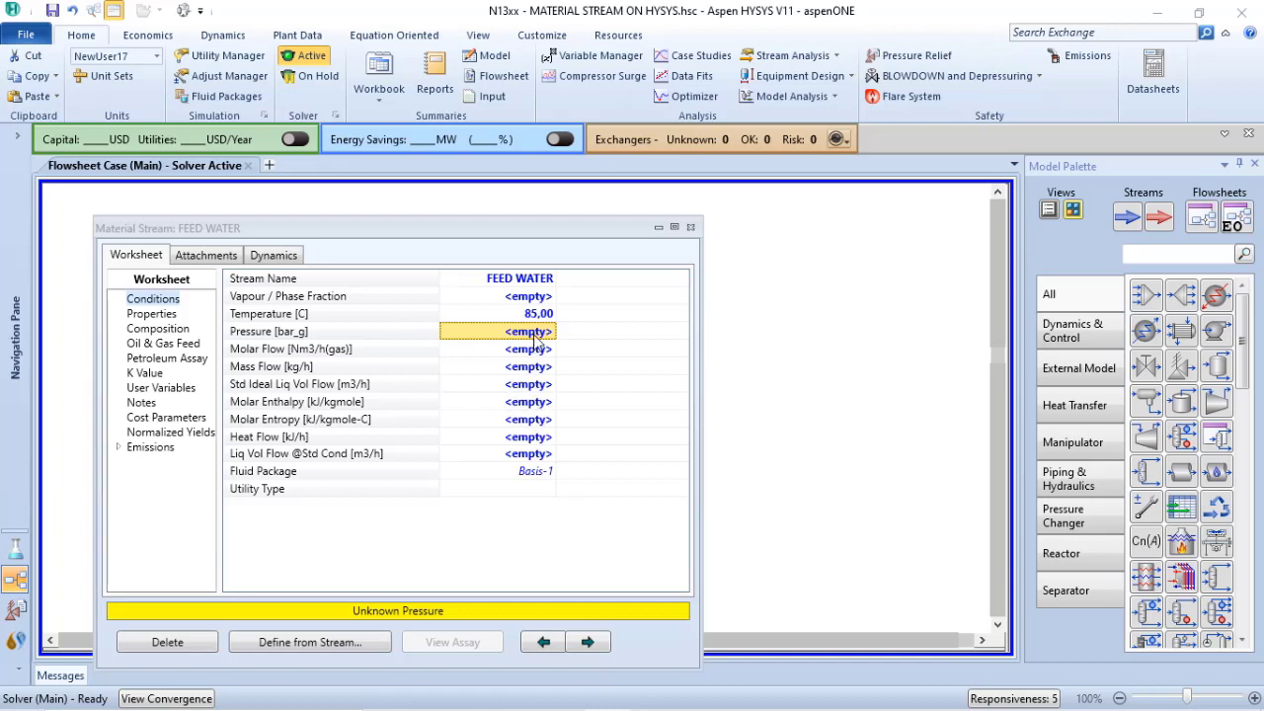
text(5,5)
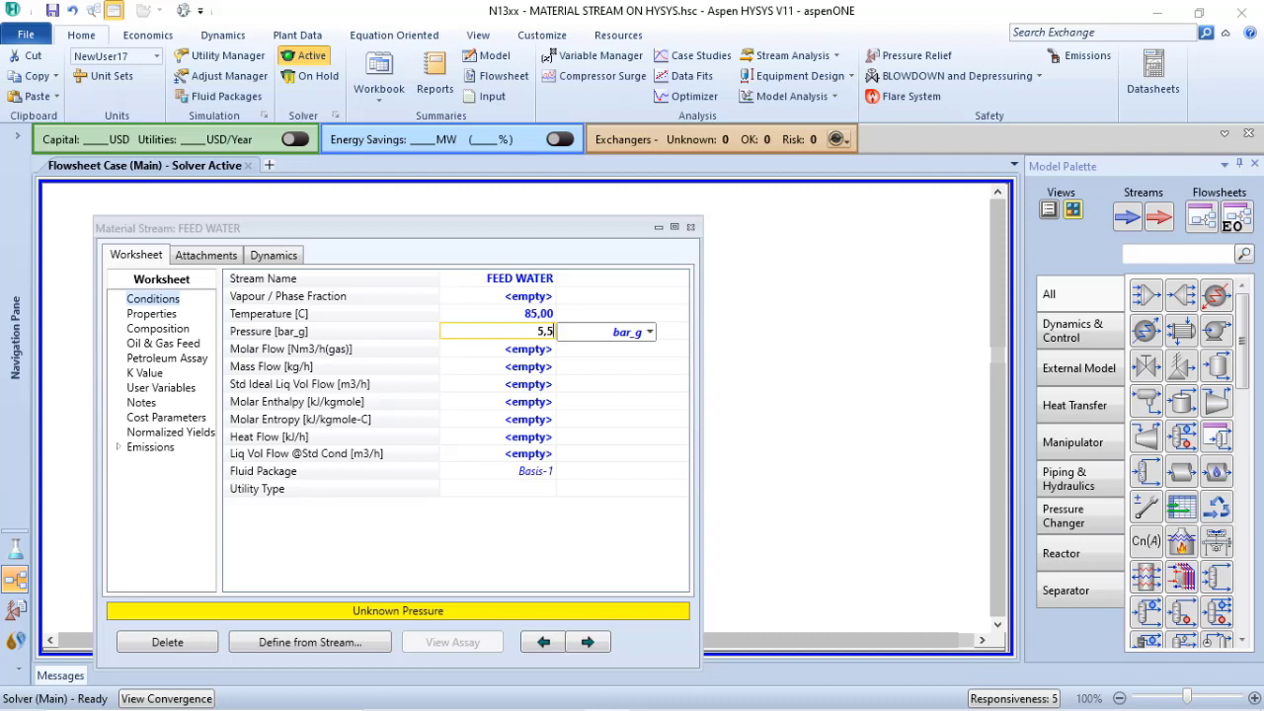
key(Return)
mouse_move(533, 340)
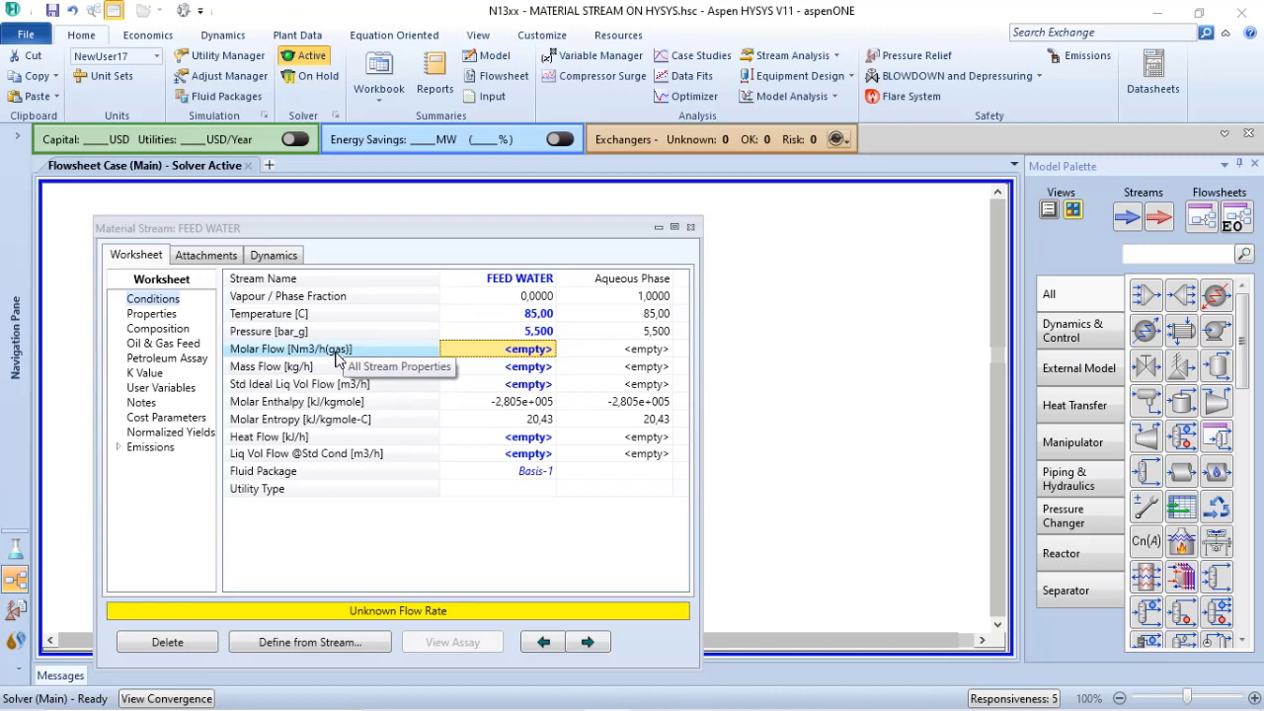
Set the molar flow unit to kgmole/h in the NewUser17 unit set
click(111, 77)
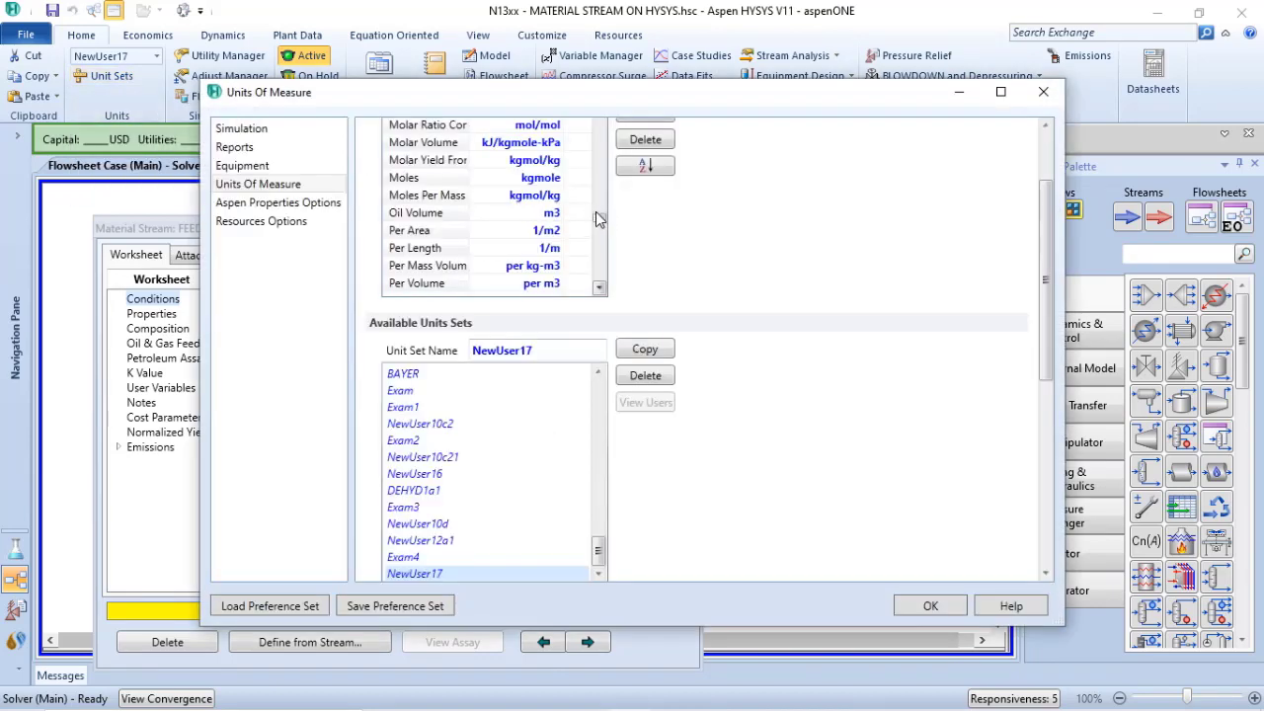
scroll(600, 224, up, 1)
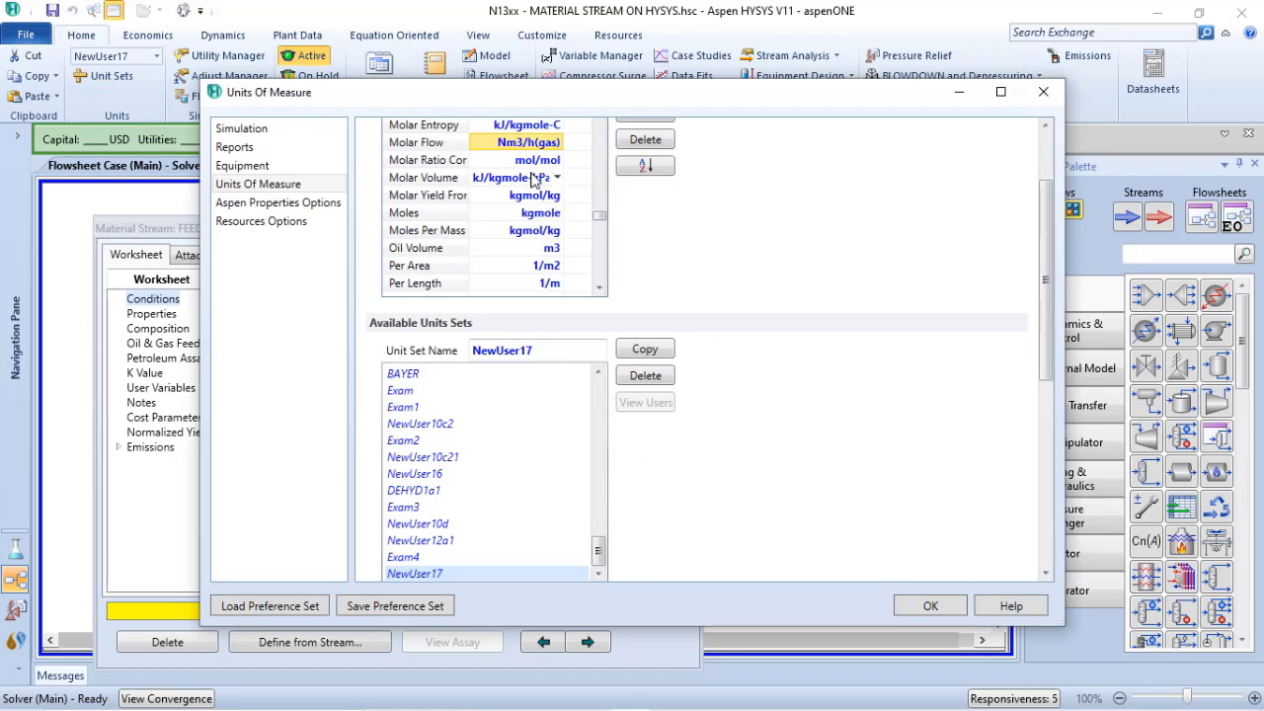
click(558, 143)
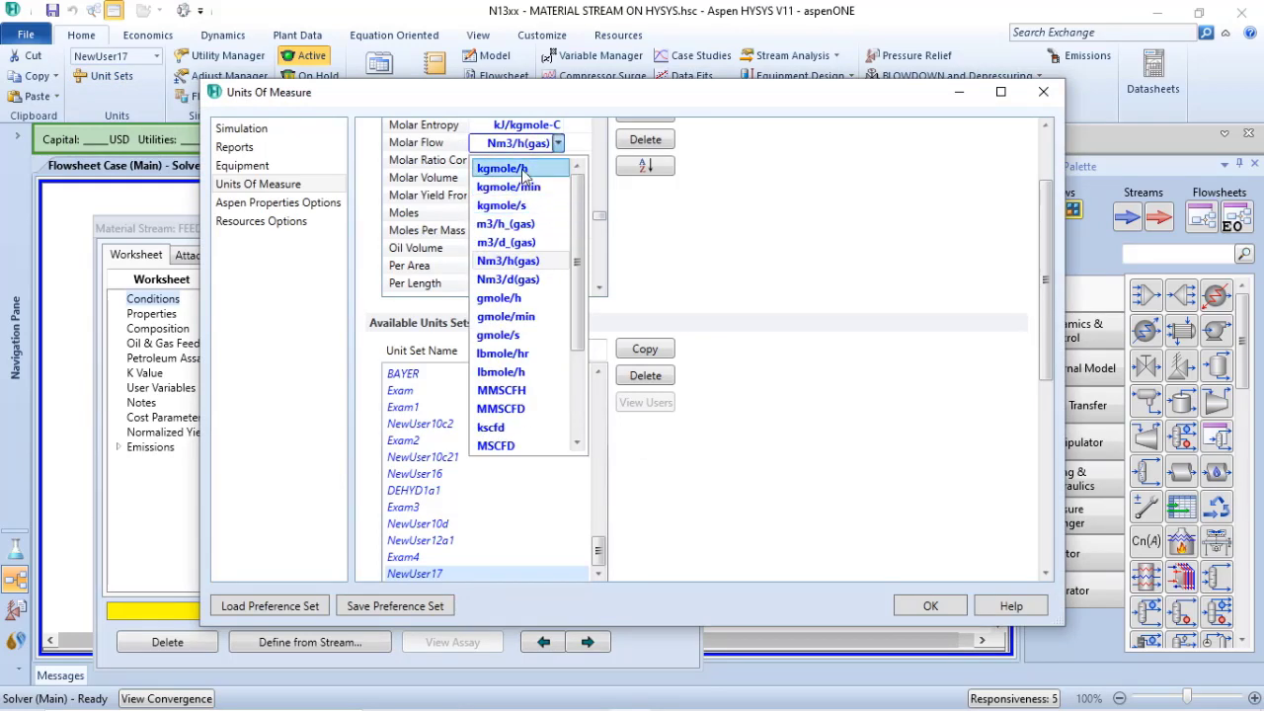
click(524, 172)
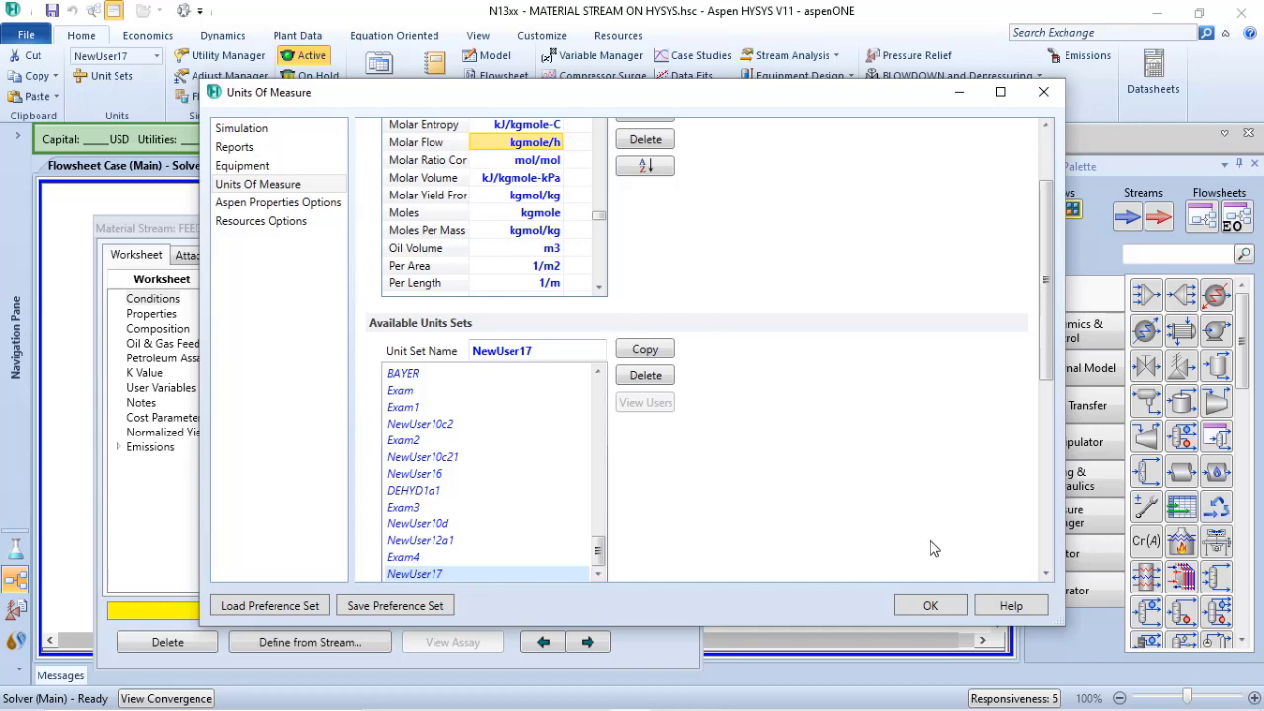
click(923, 607)
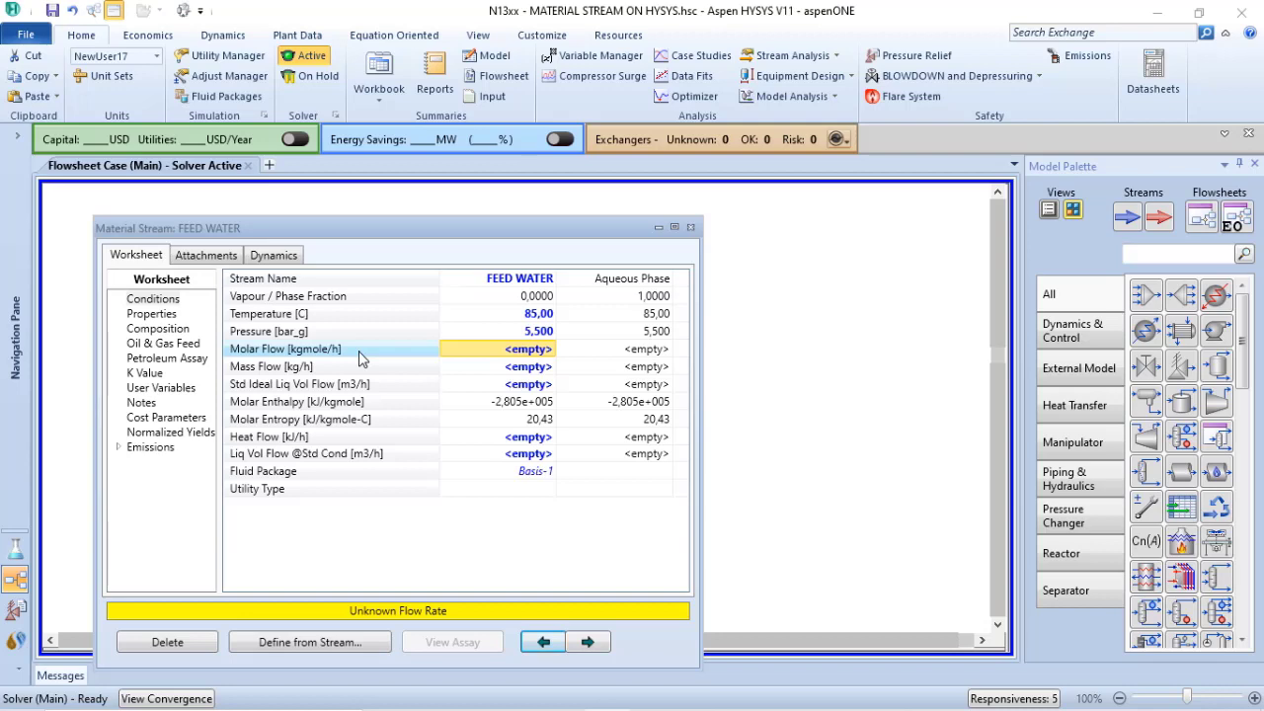
Review the units available for molar flow in the NewUser17 unit set, keeping kgmole/h selected
click(116, 78)
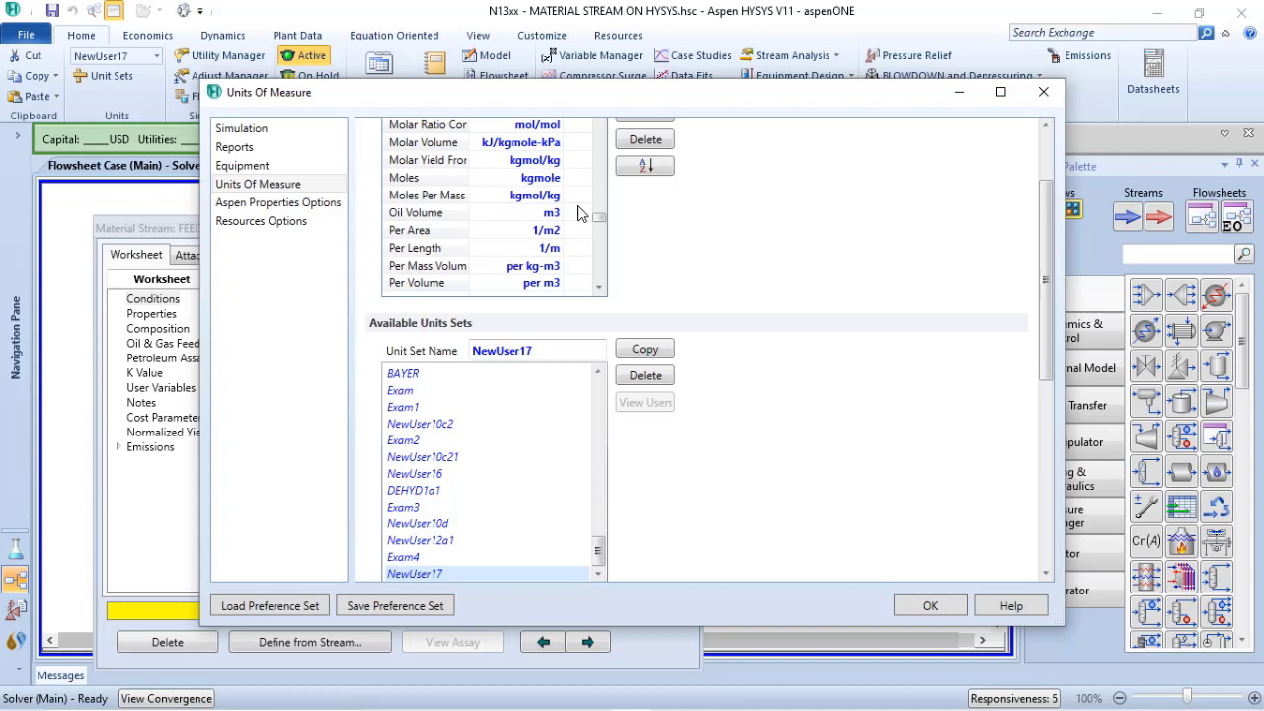
scroll(579, 215, up, 1)
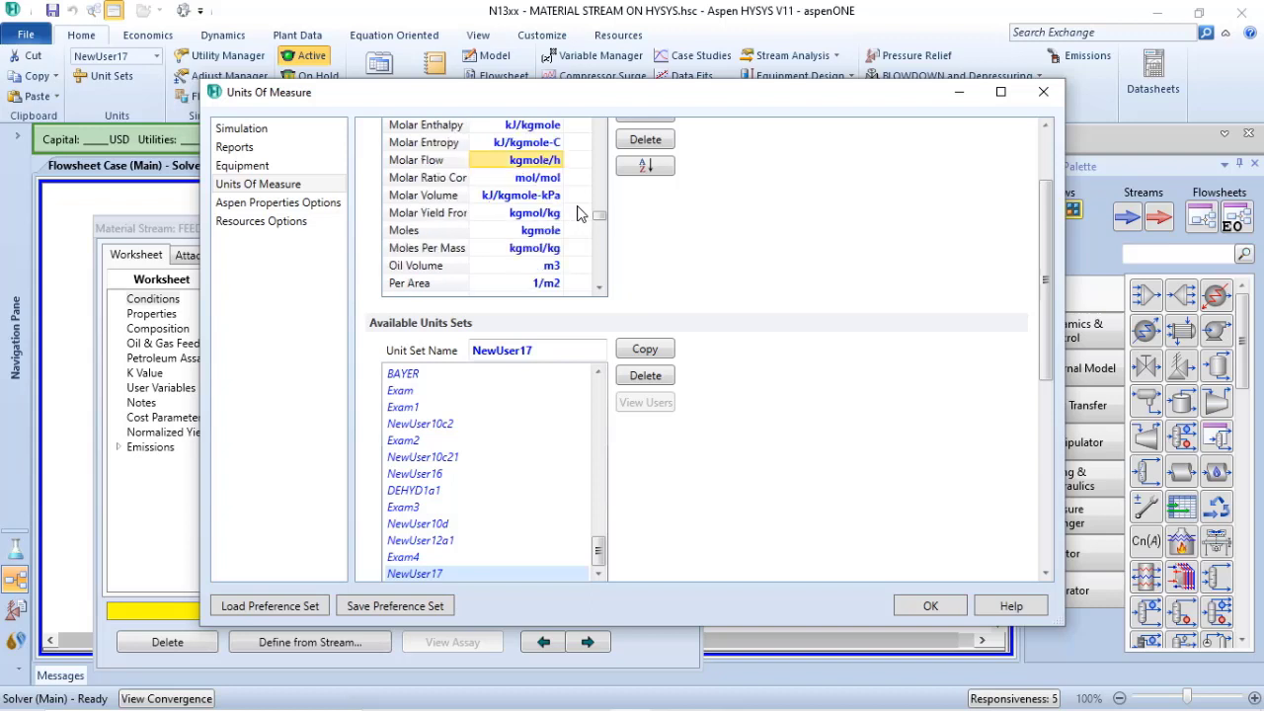
click(557, 161)
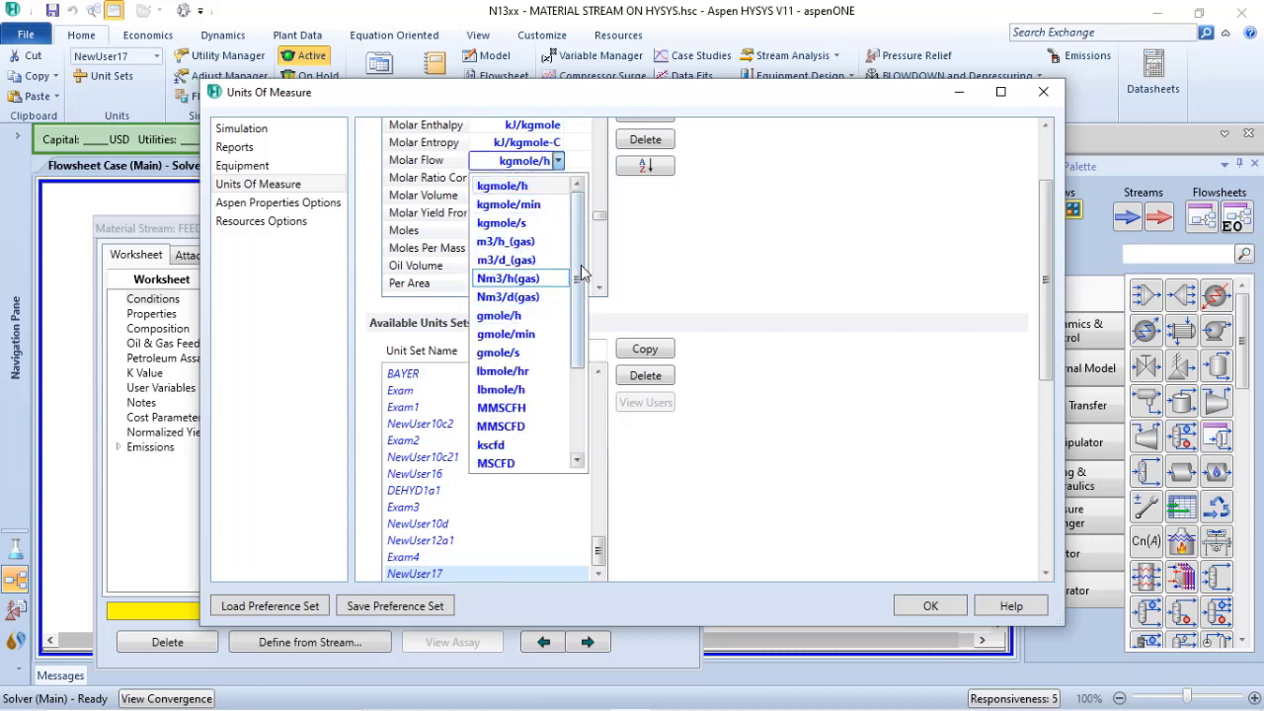
mouse_move(583, 274)
mouse_down()
mouse_move(582, 366)
mouse_move(587, 270)
mouse_up()
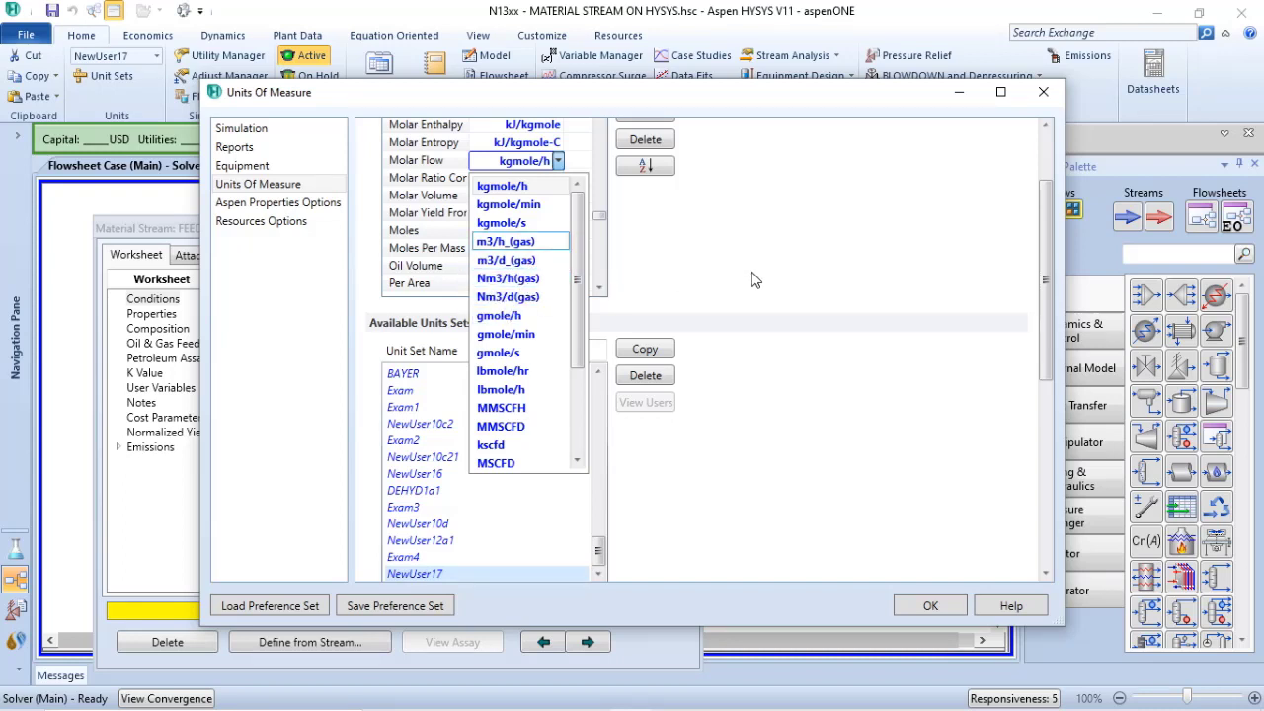
click(509, 187)
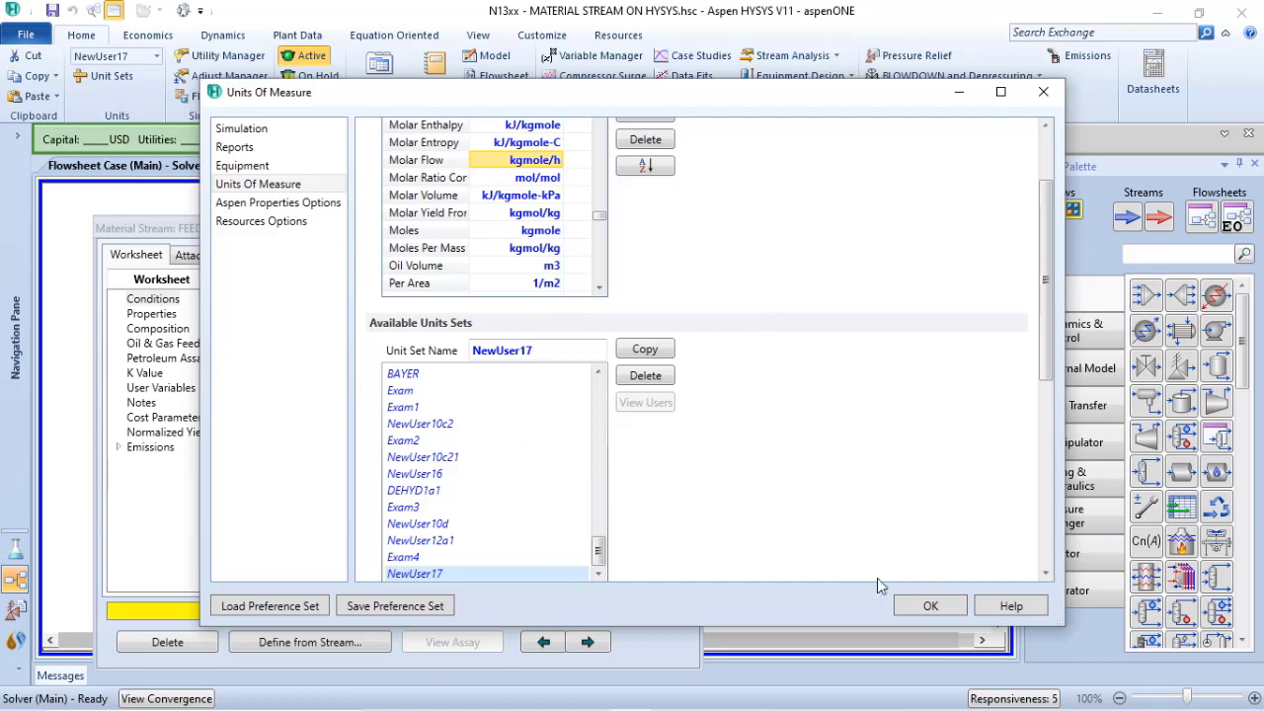
click(930, 606)
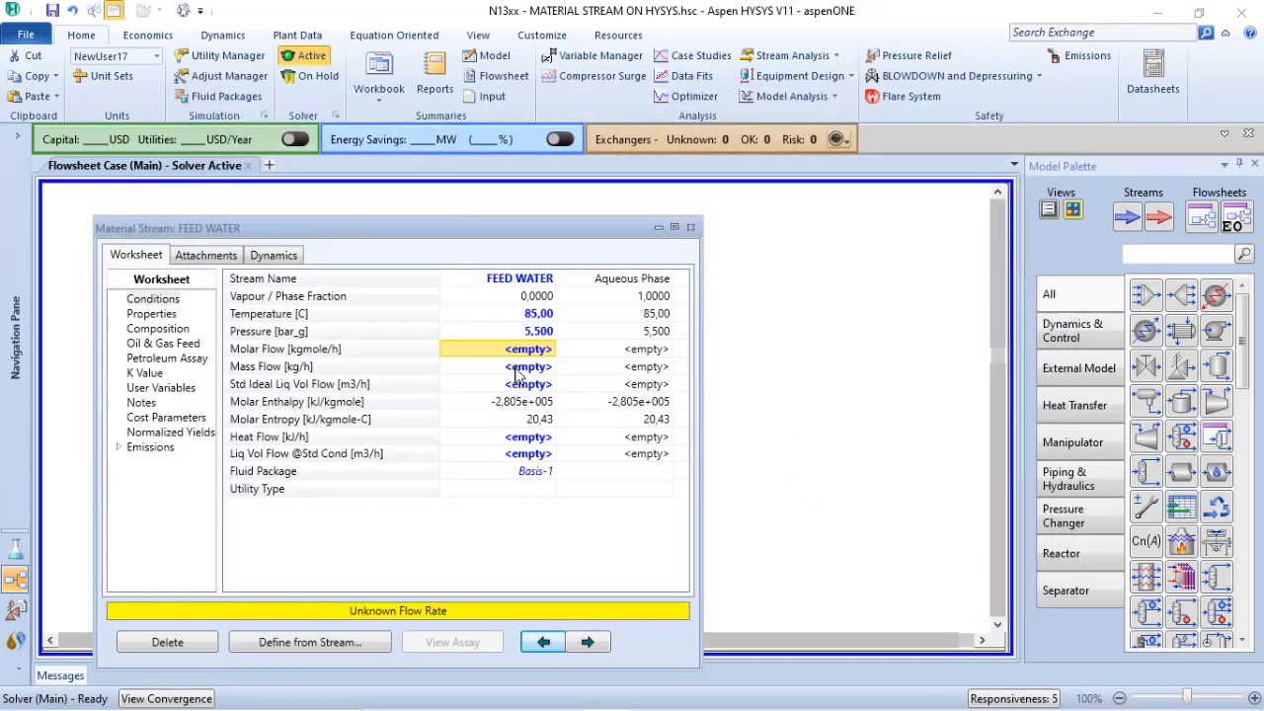
Set the FEED WATER stream's mass flow to 1000 kg/h
click(517, 367)
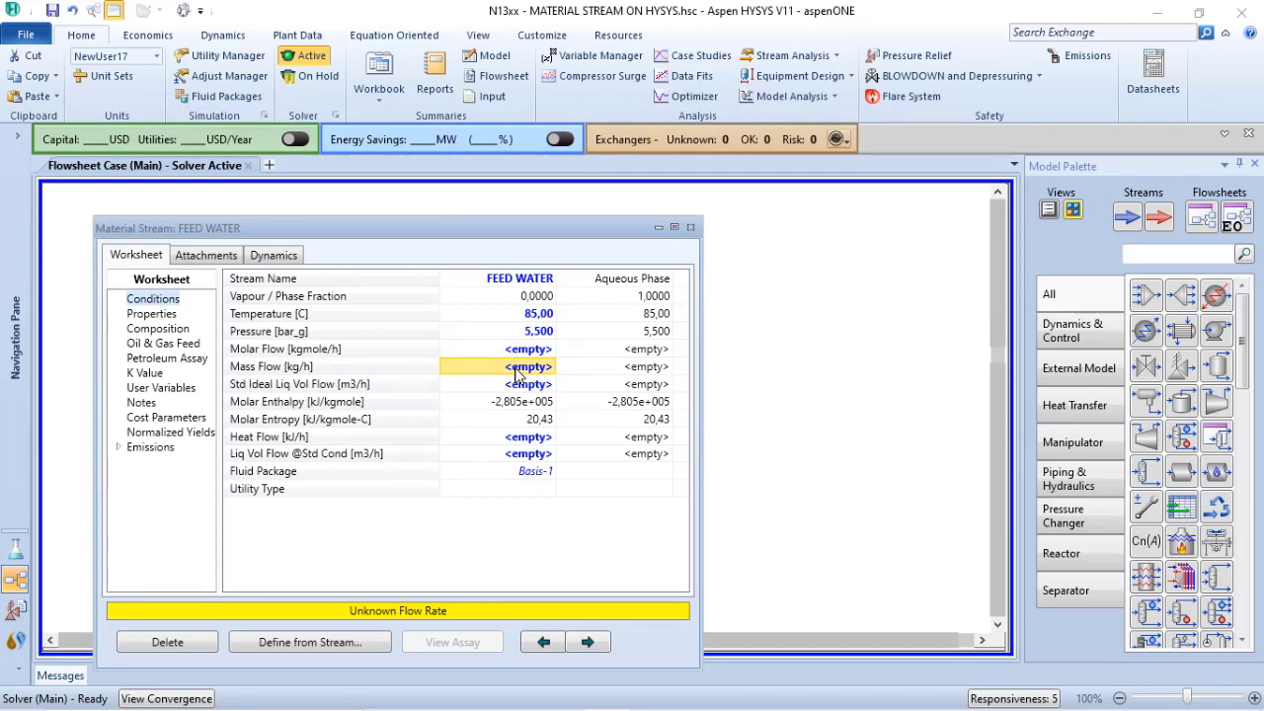
text(100)
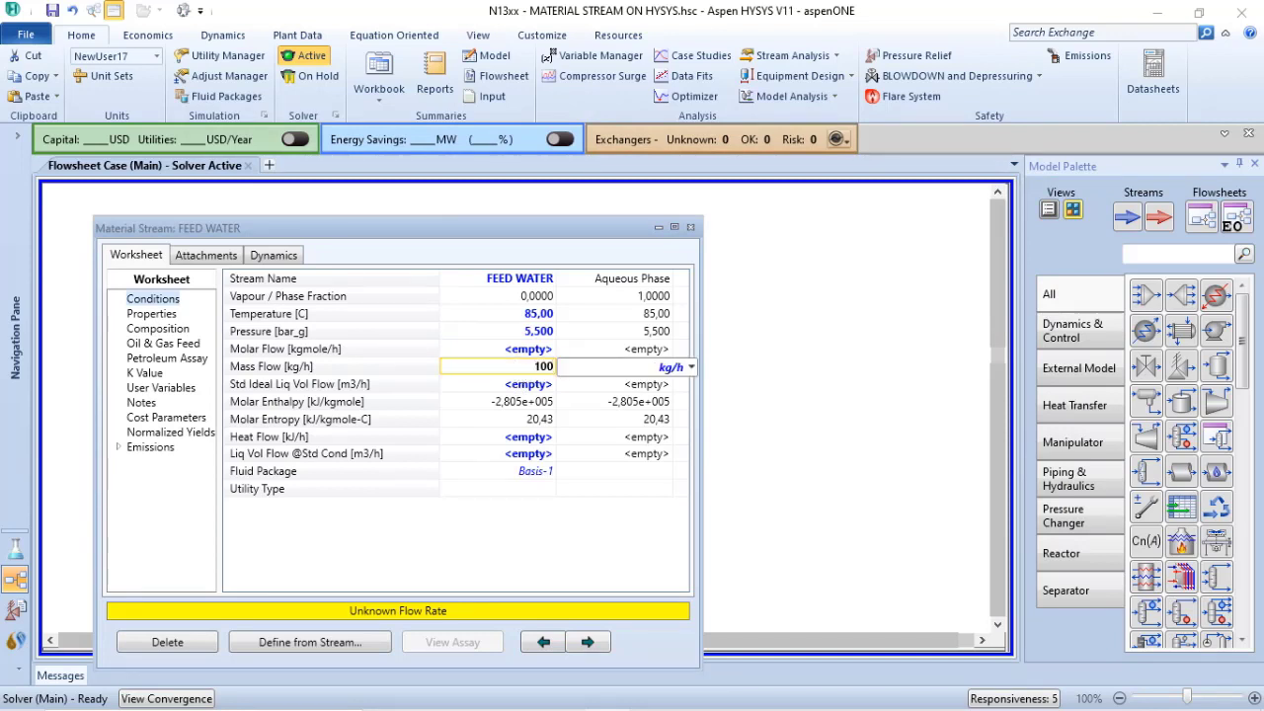
text(0)
key(Return)
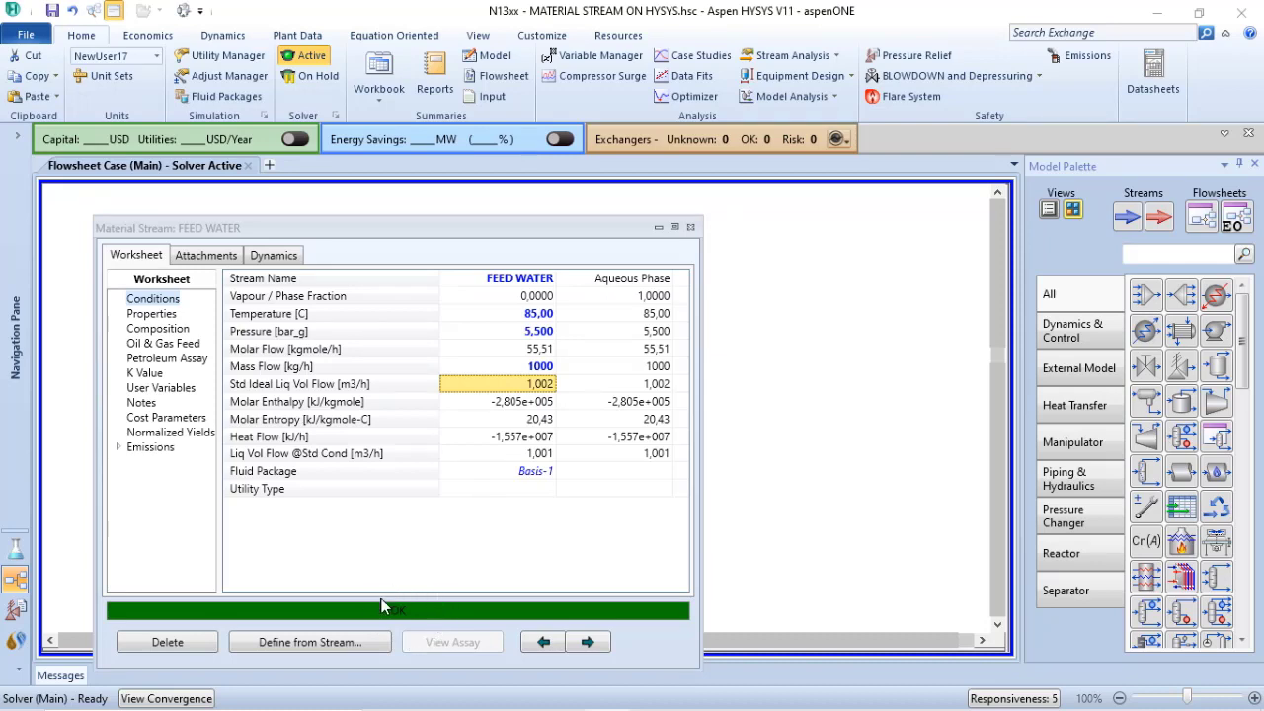
Move the FEED WATER property window aside to check the stream's symbol on the flowsheet, deselecting the symbol
drag(441, 239, 653, 204)
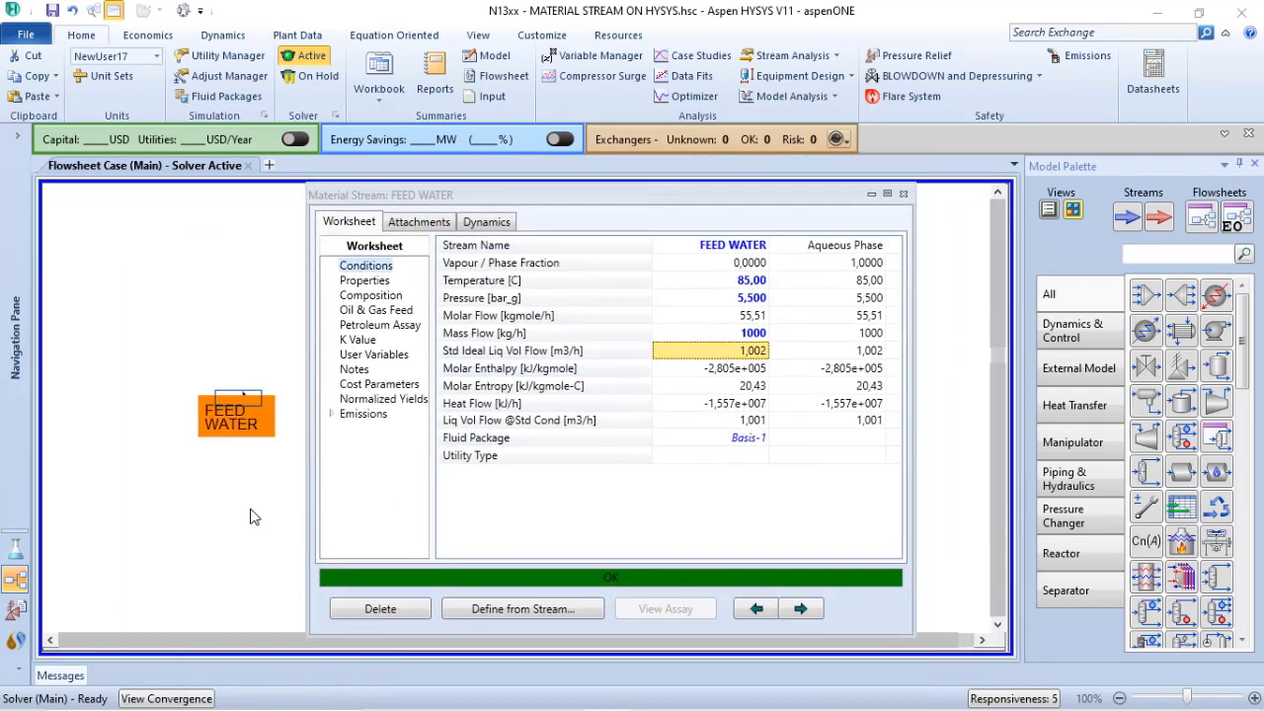
click(255, 516)
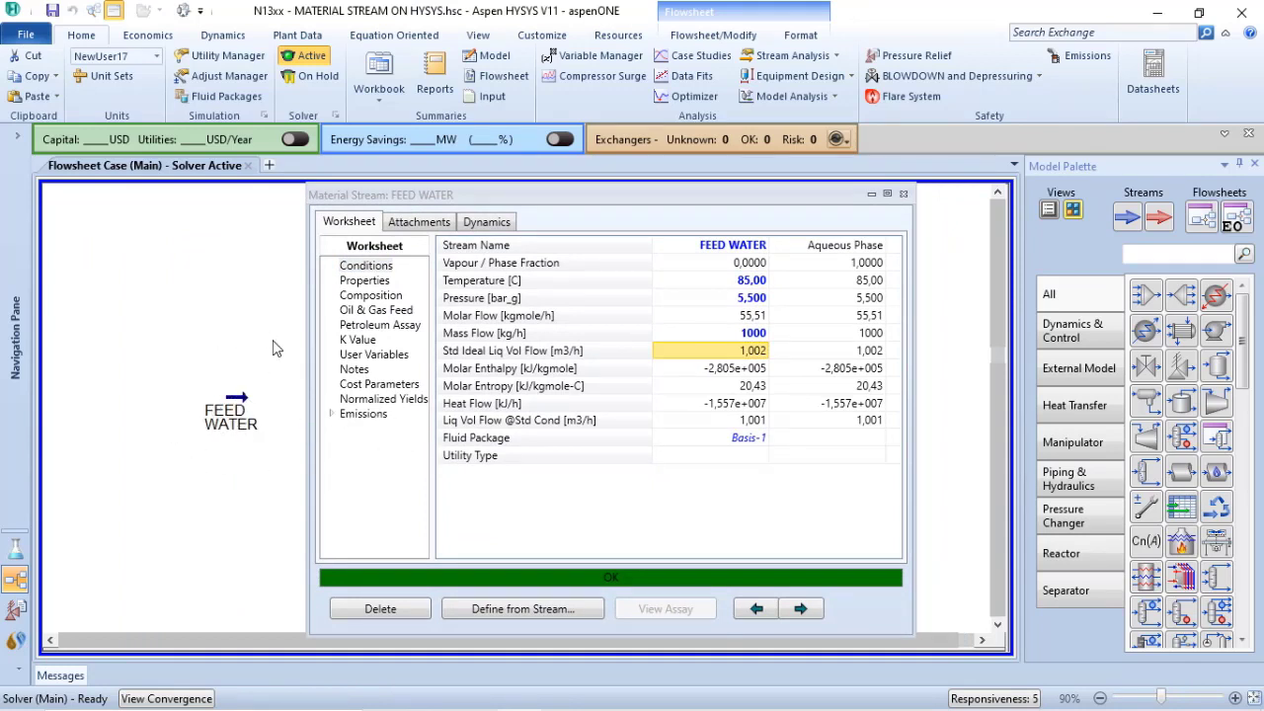
click(773, 512)
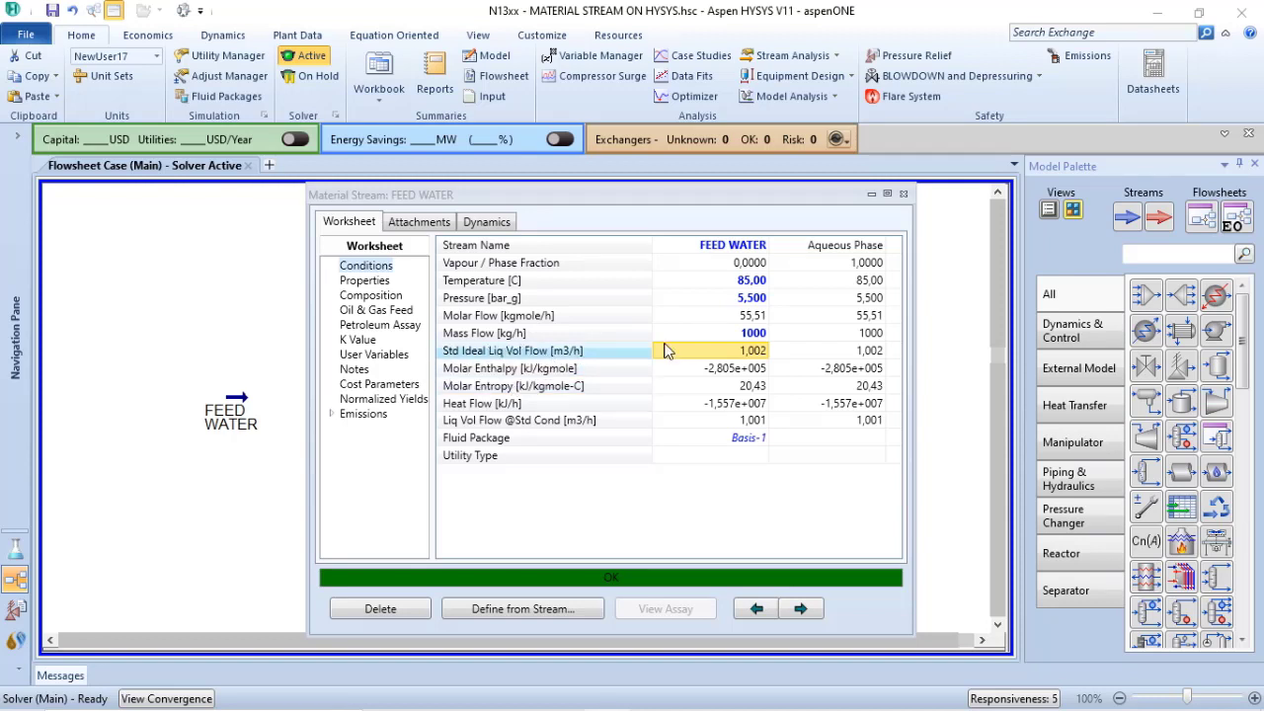
Check the stream's standard liquid volume flows in its conditions and the actual volume flow in its properties
mouse_move(742, 358)
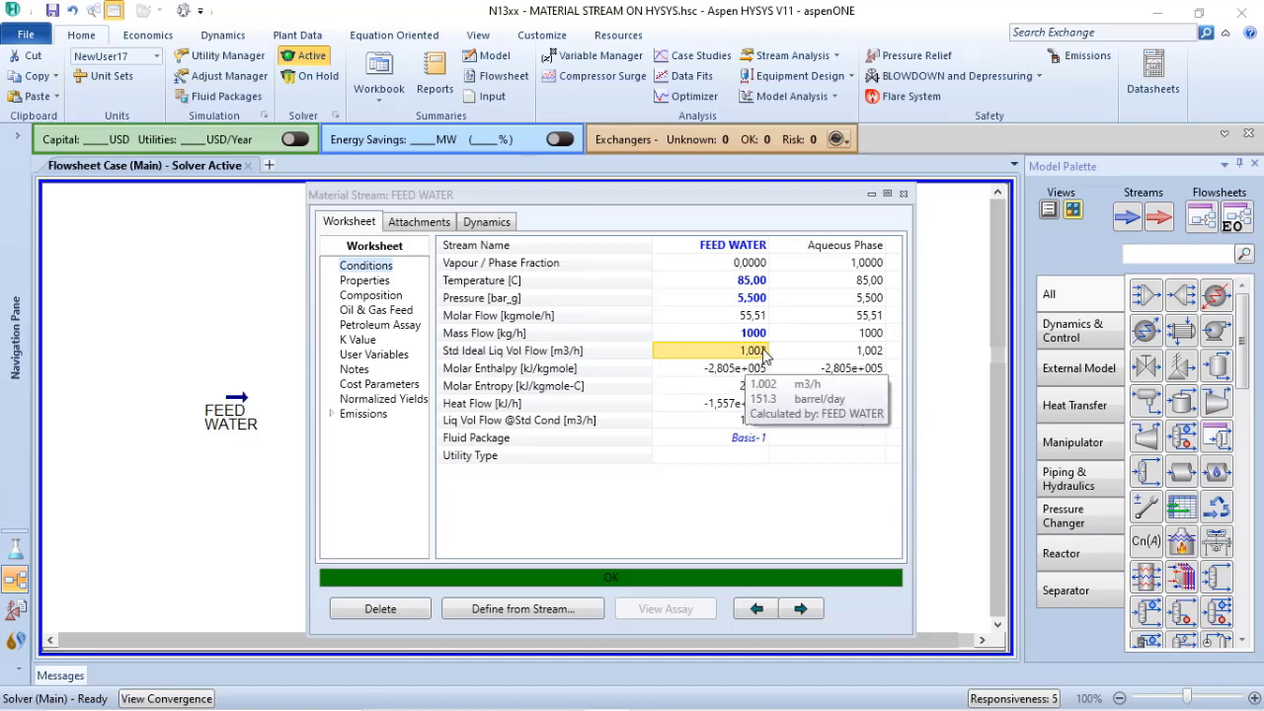
mouse_move(760, 428)
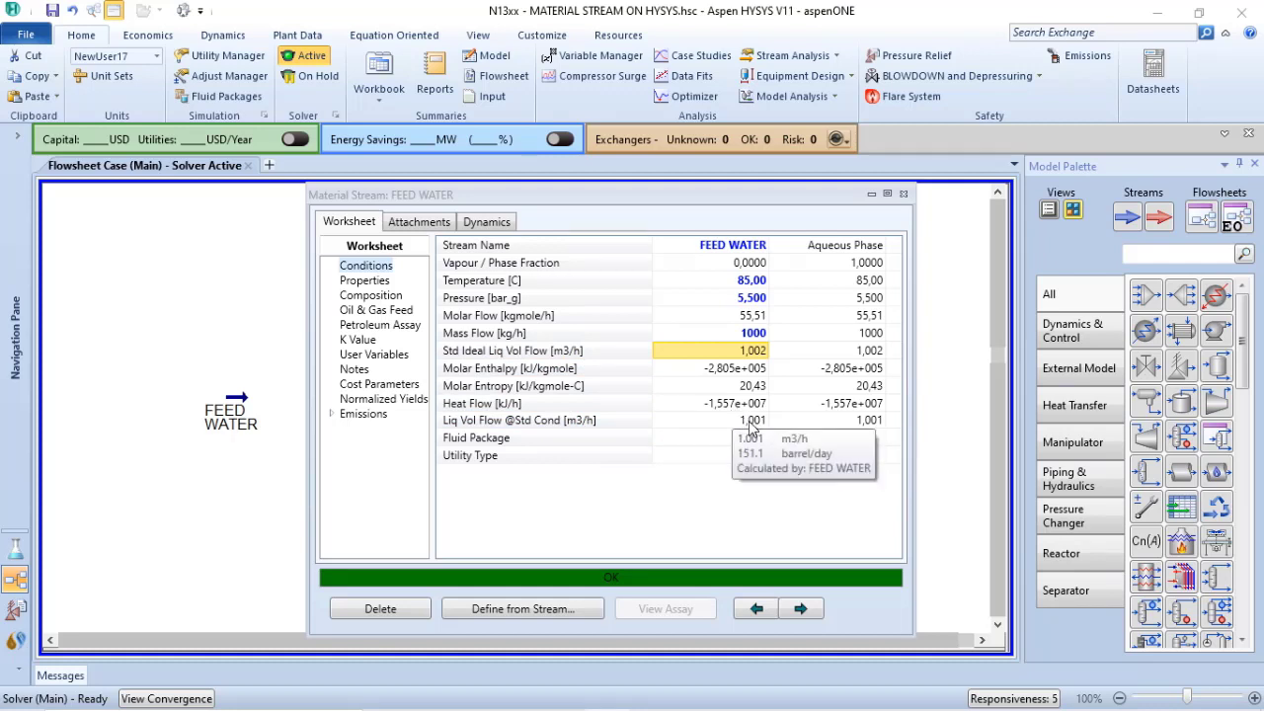
click(367, 282)
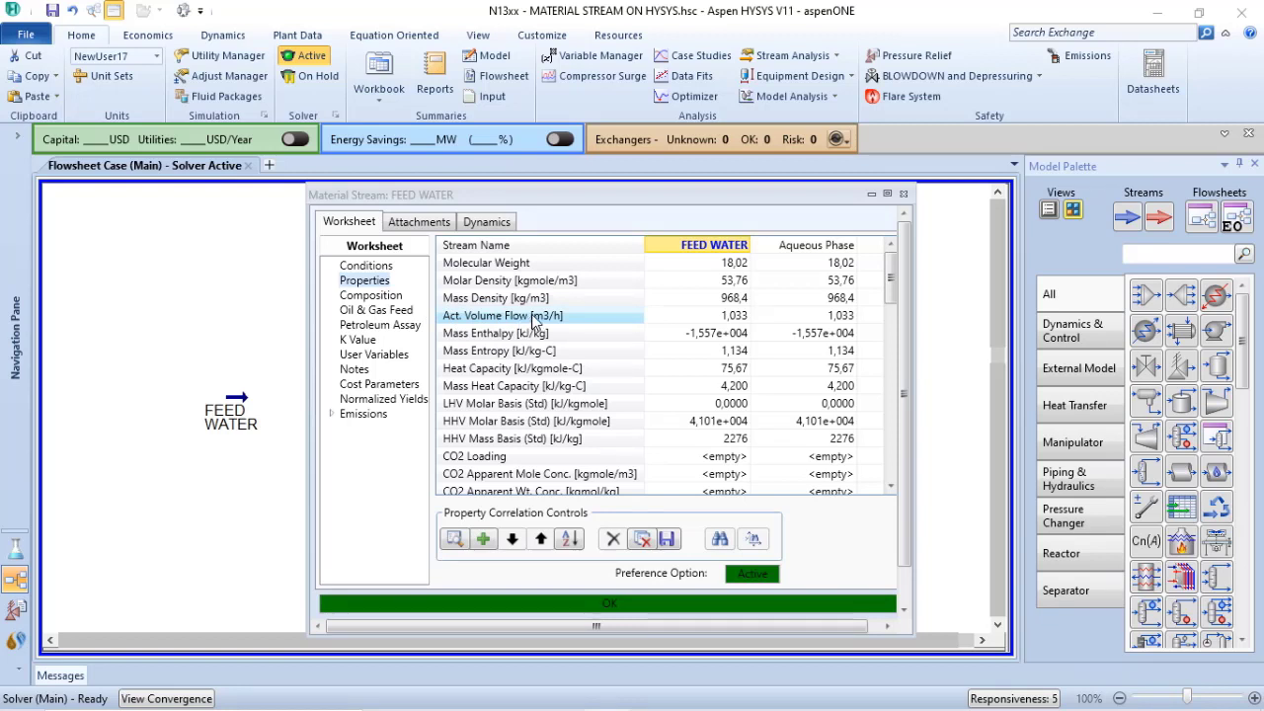
mouse_move(716, 328)
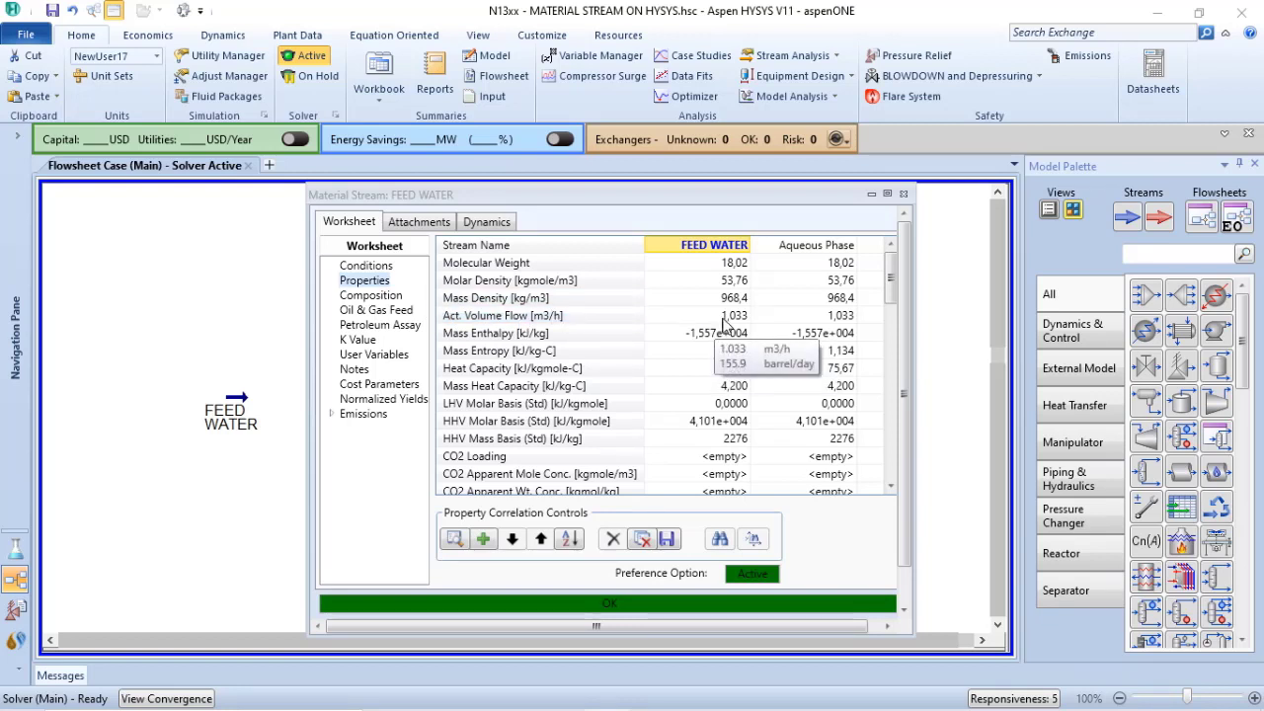
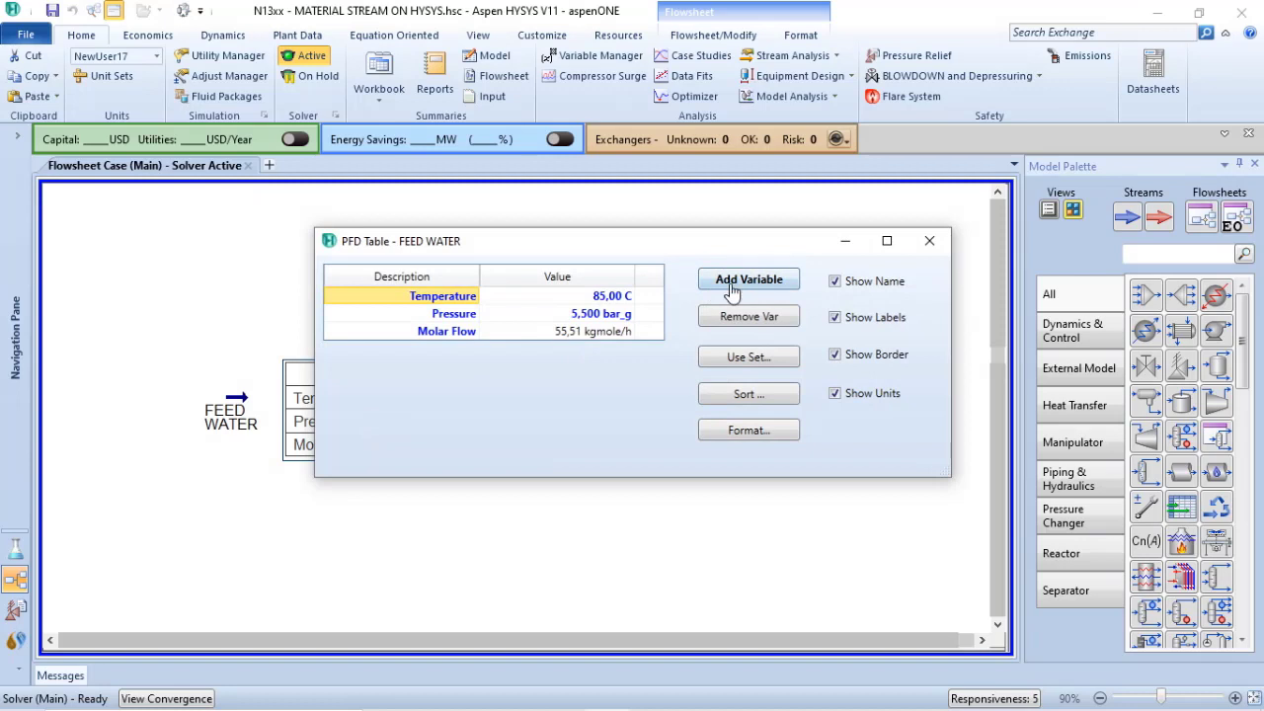
Search the table variables for "liq" and choose Actual Liquid Flow as a new entry for the FEED WATER table
click(730, 281)
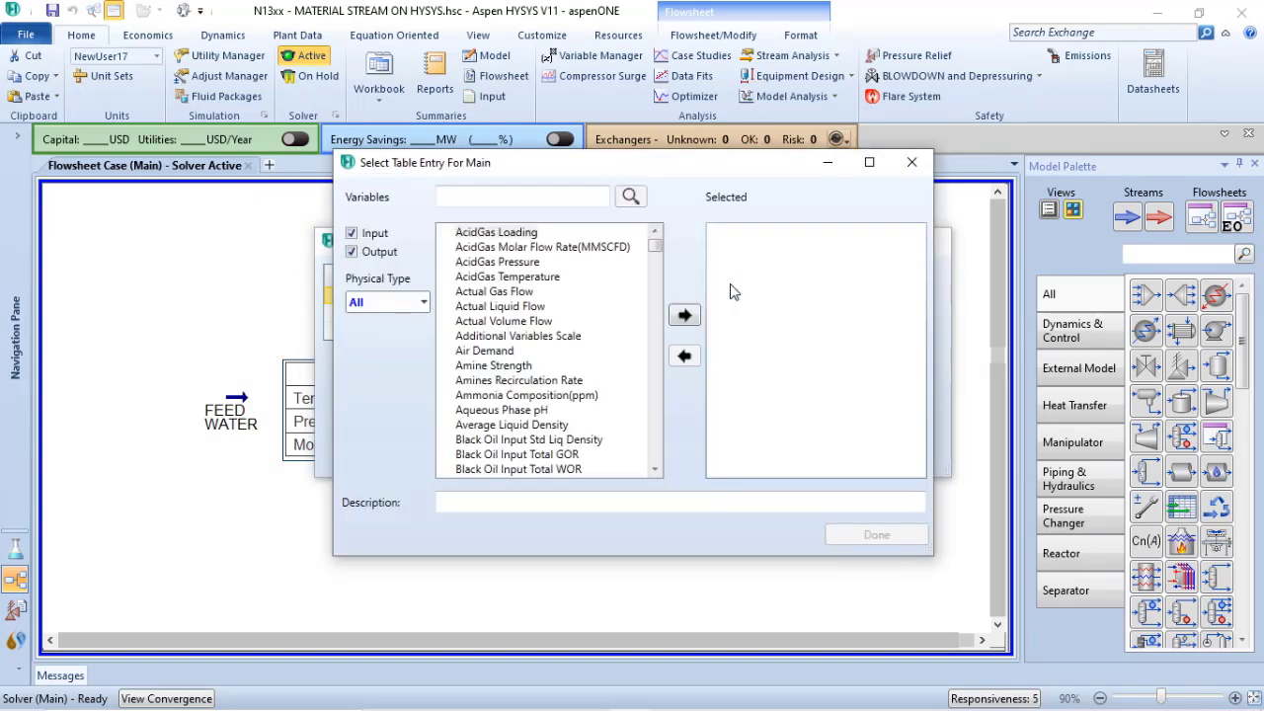
click(498, 196)
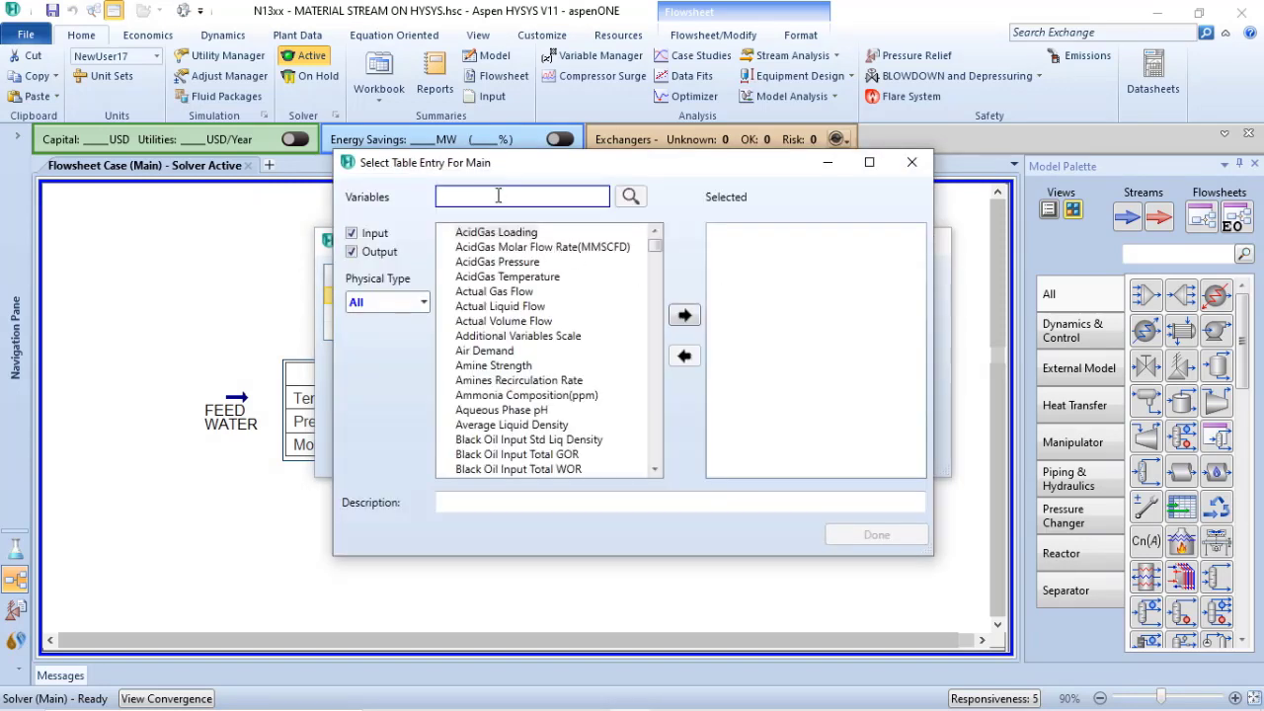
text(liq)
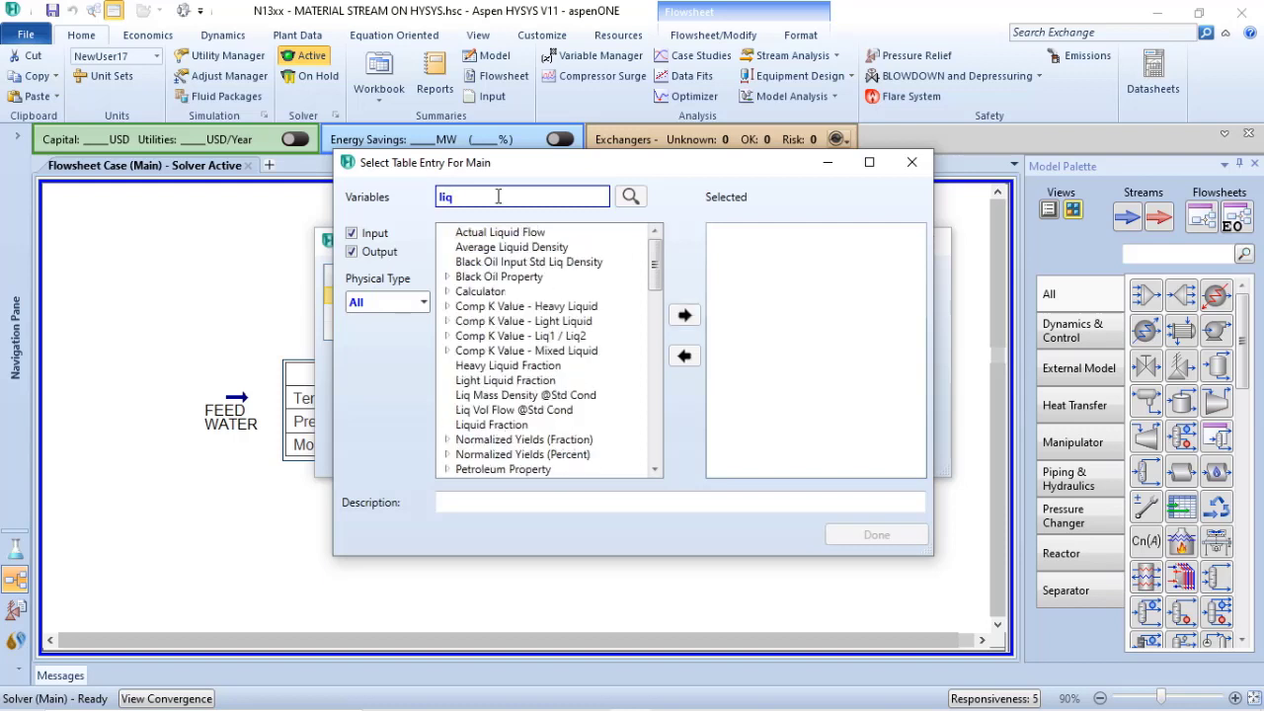
click(496, 234)
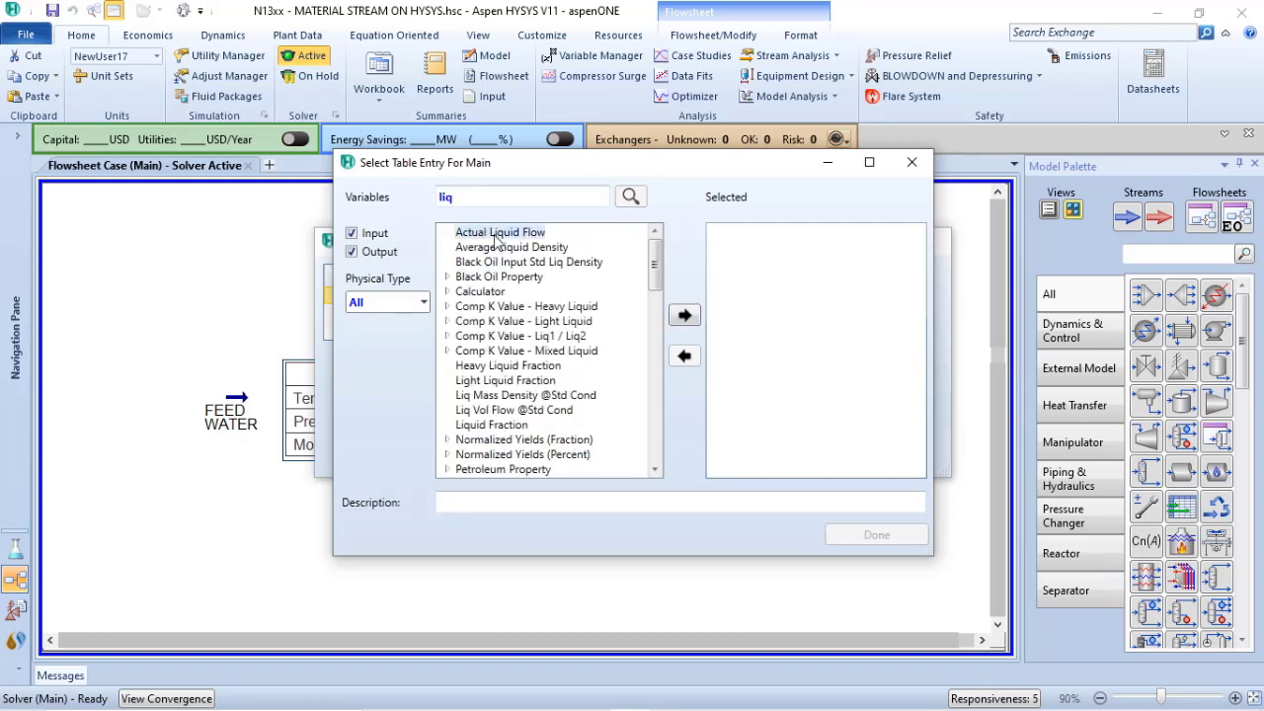
click(691, 318)
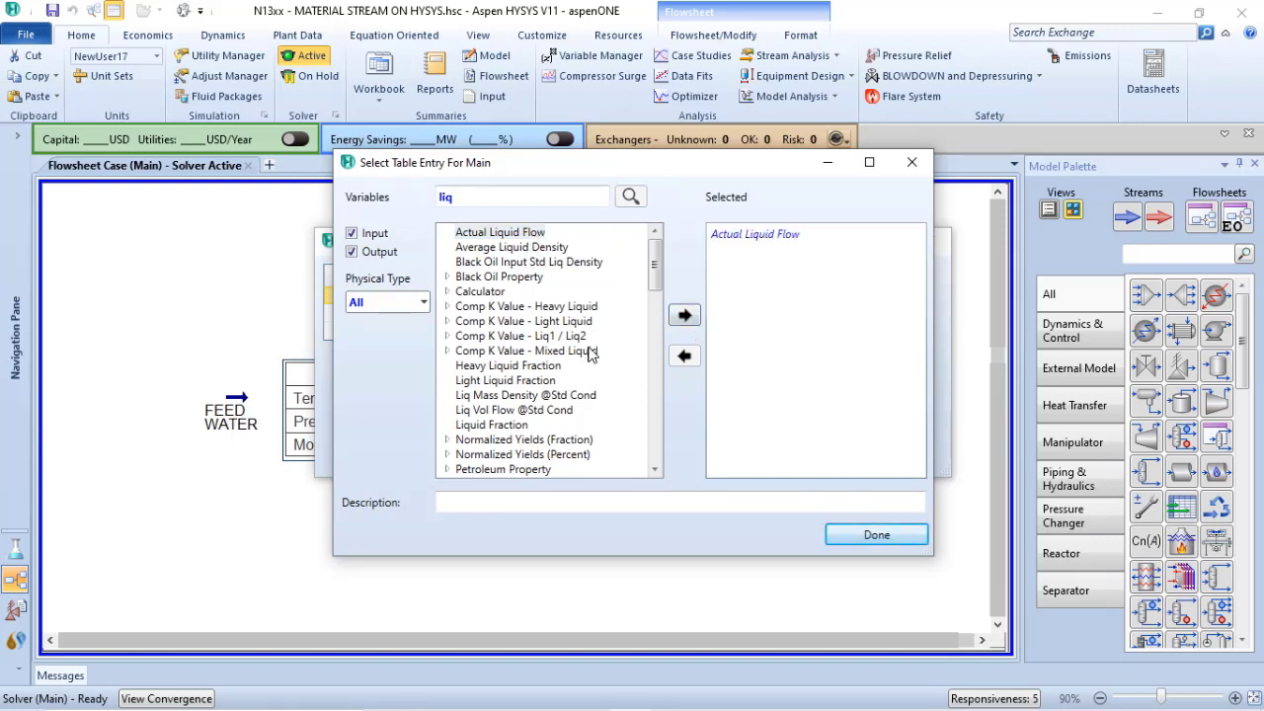
click(499, 413)
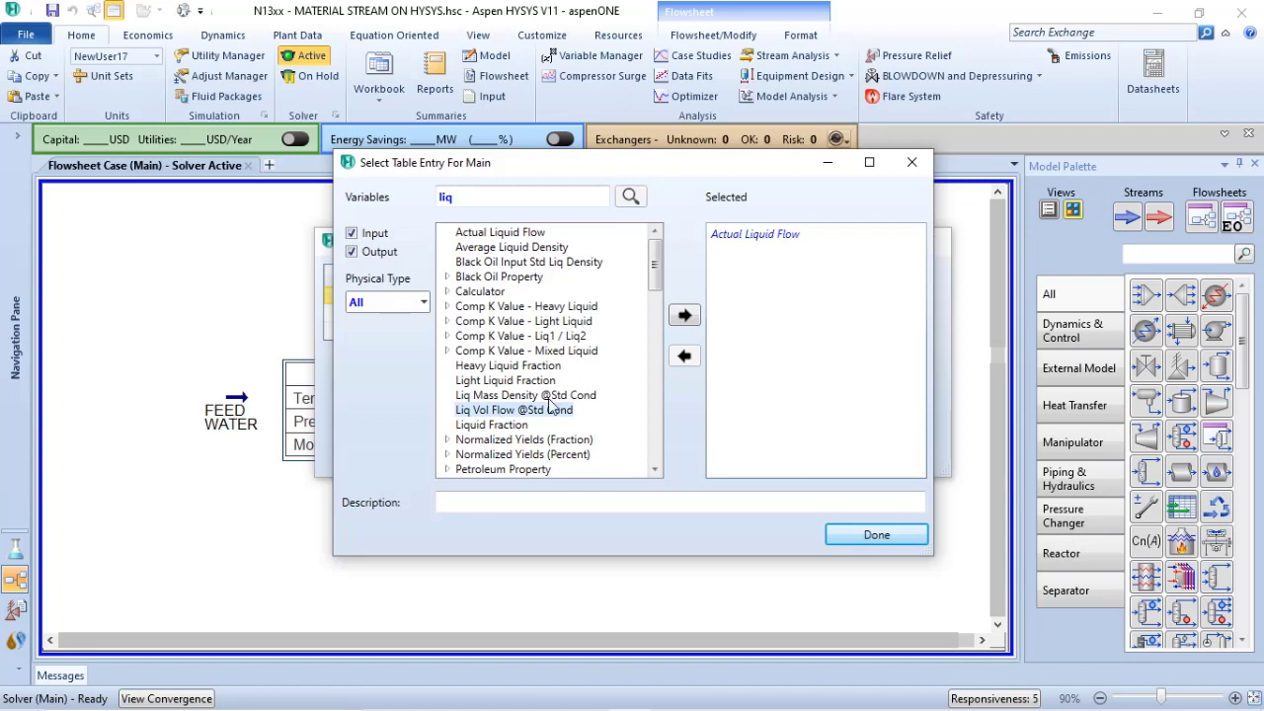
click(686, 315)
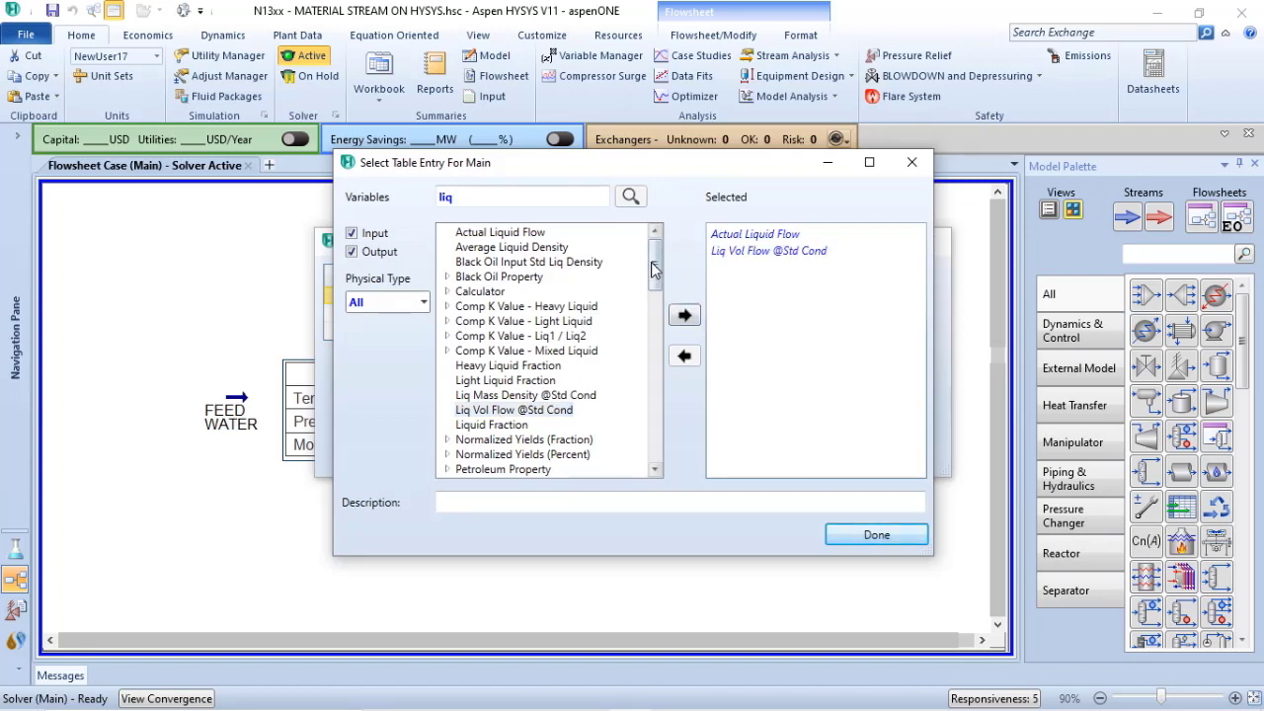
drag(657, 260, 658, 450)
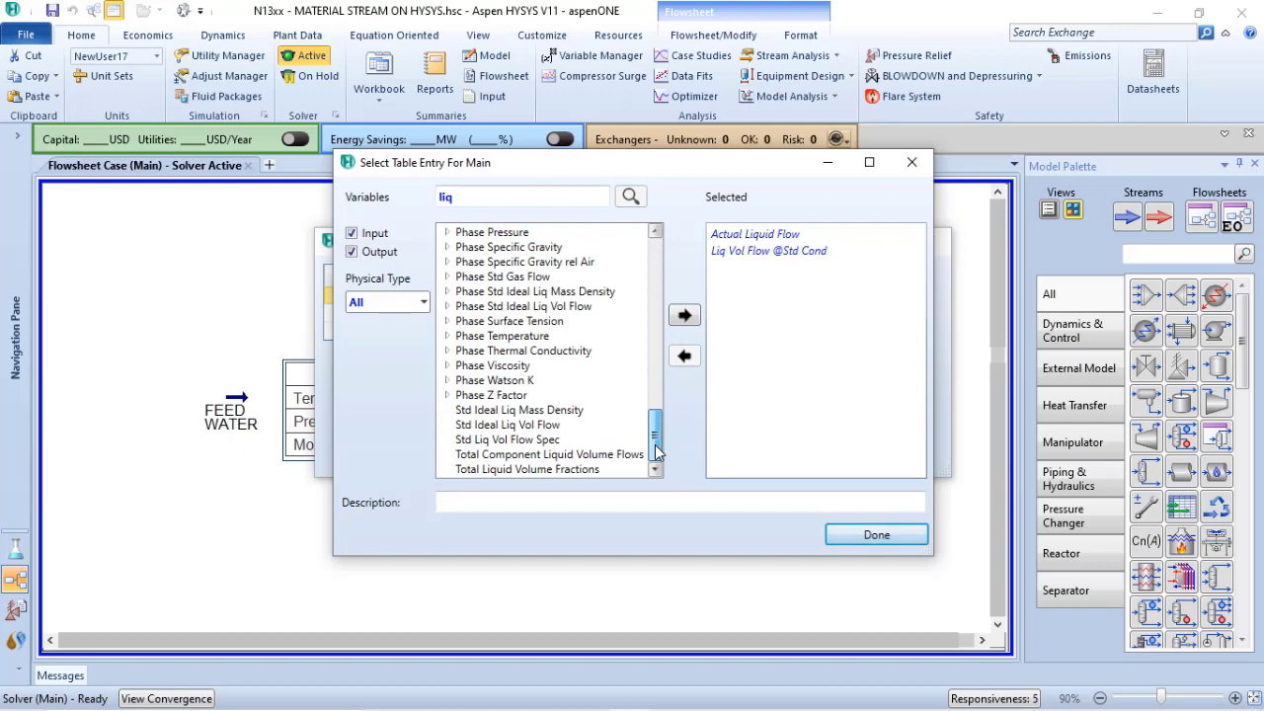
click(499, 427)
click(685, 315)
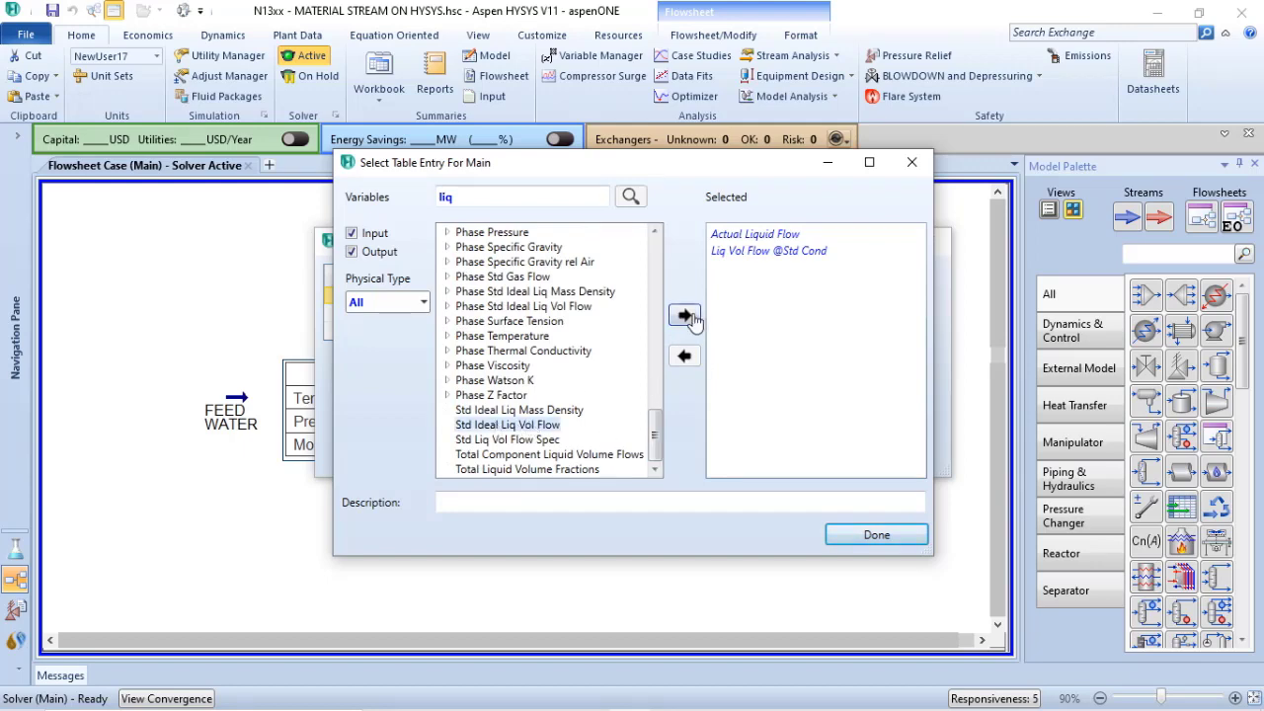
click(879, 536)
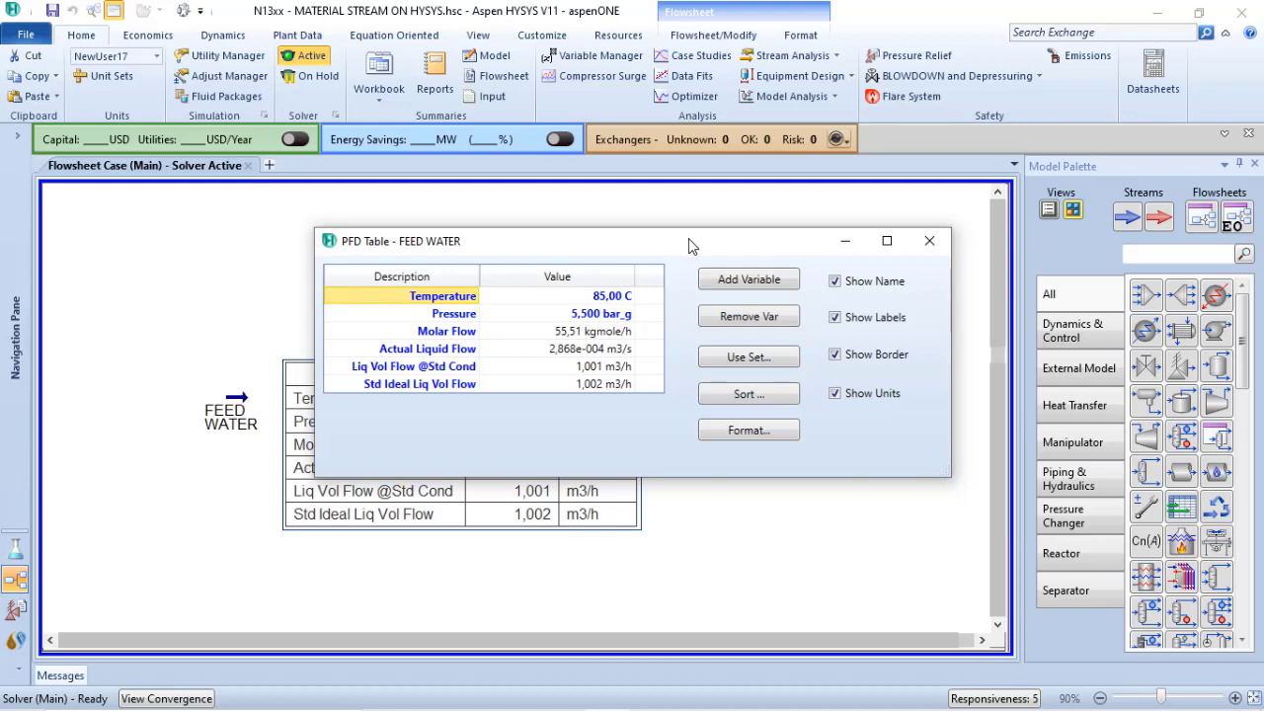
drag(689, 246, 768, 119)
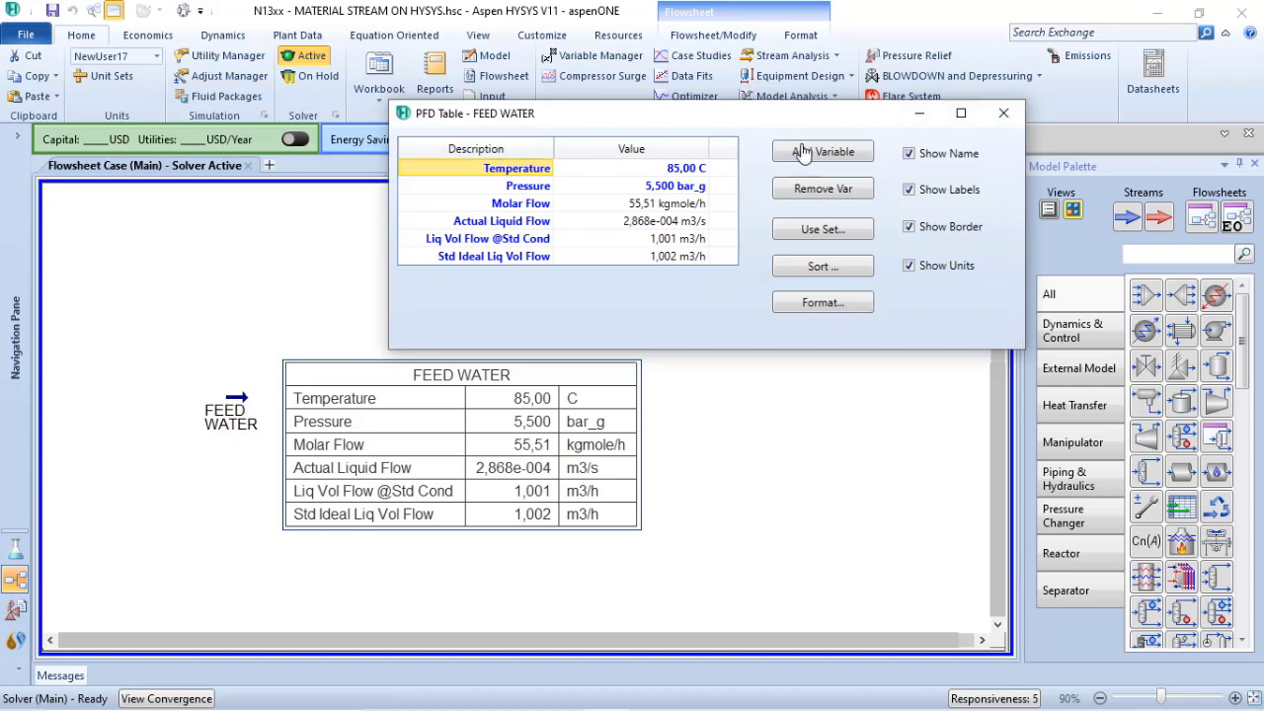
click(1003, 113)
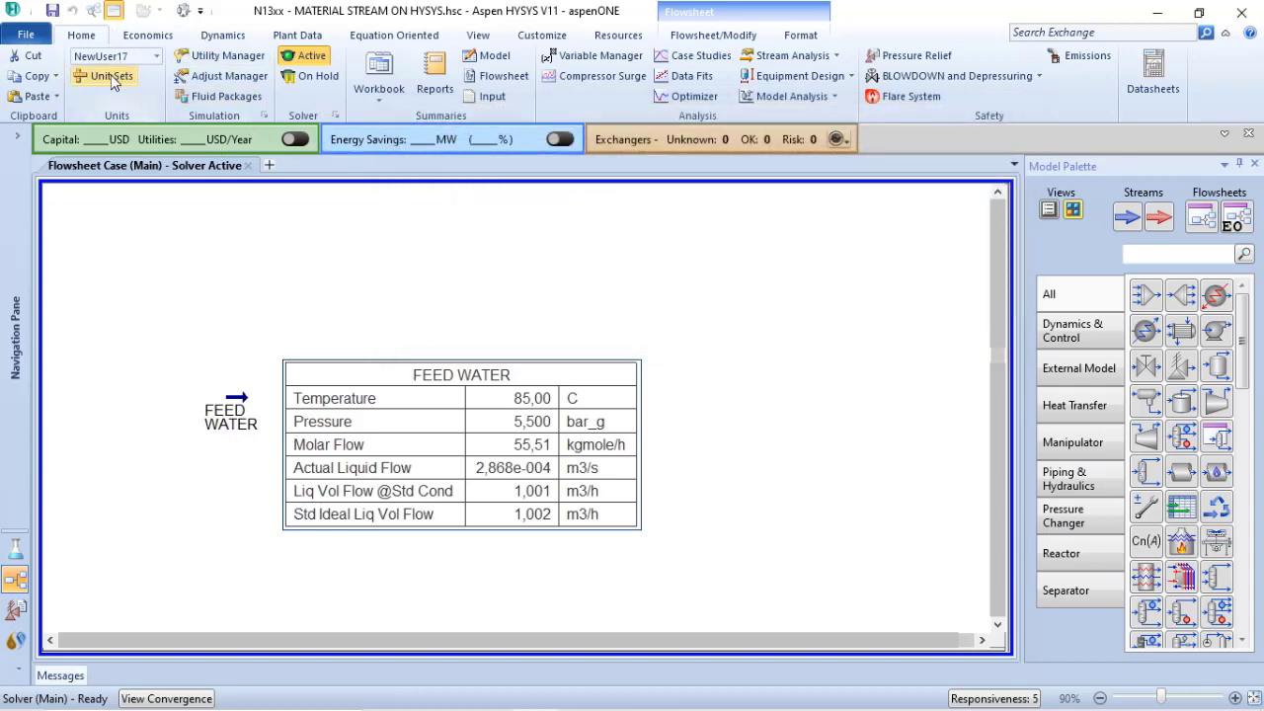
Set the Actual Liquid Flow unit to m3/h in the NewUser17 unit set
click(111, 75)
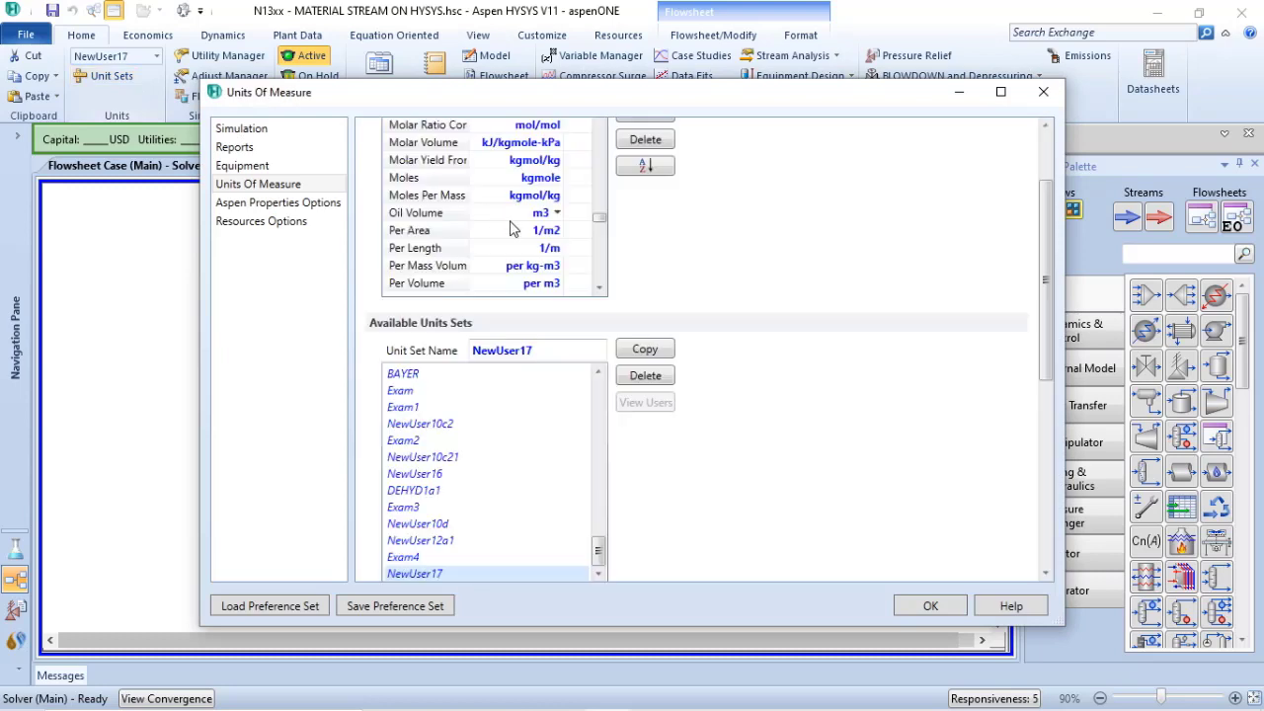
drag(604, 219, 601, 116)
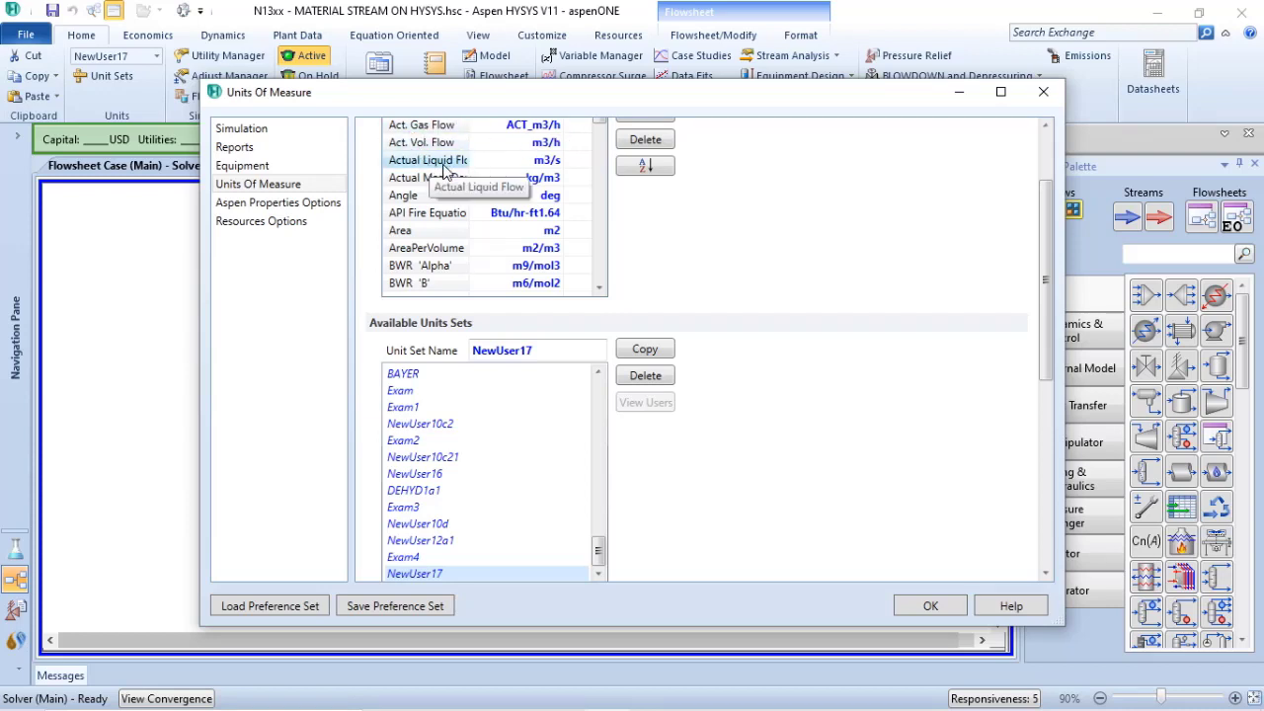
click(528, 164)
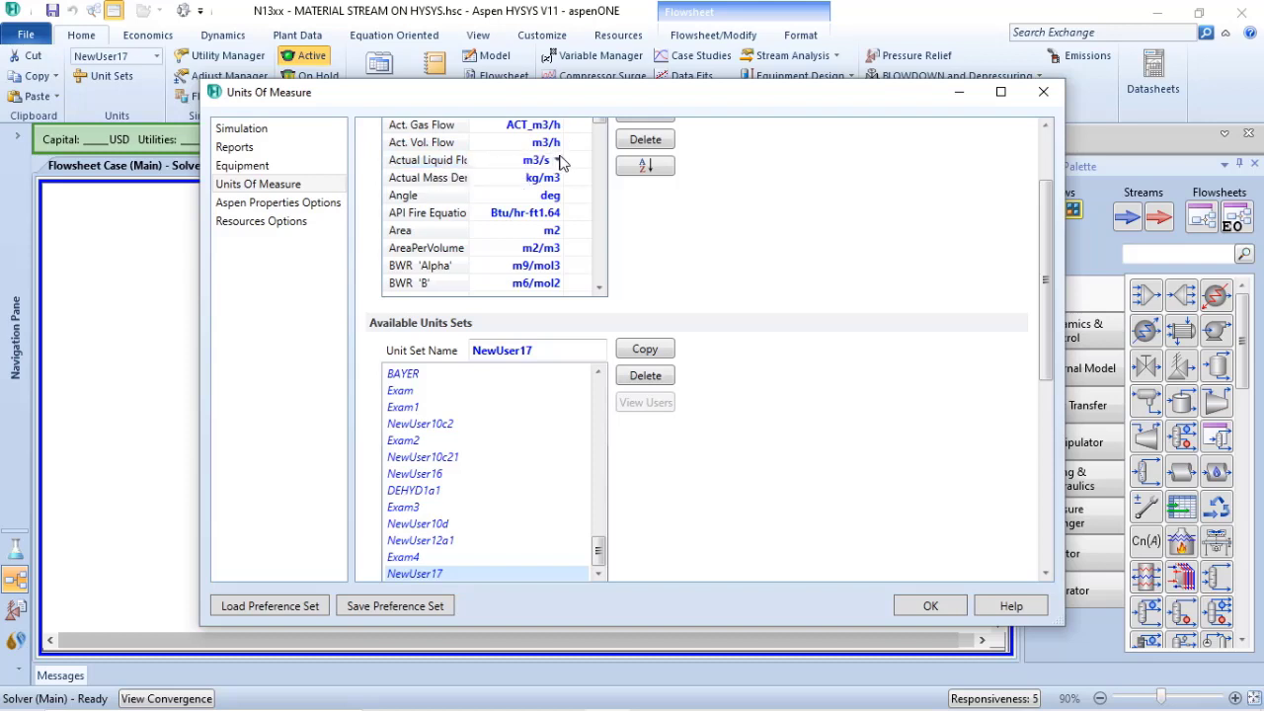
click(557, 162)
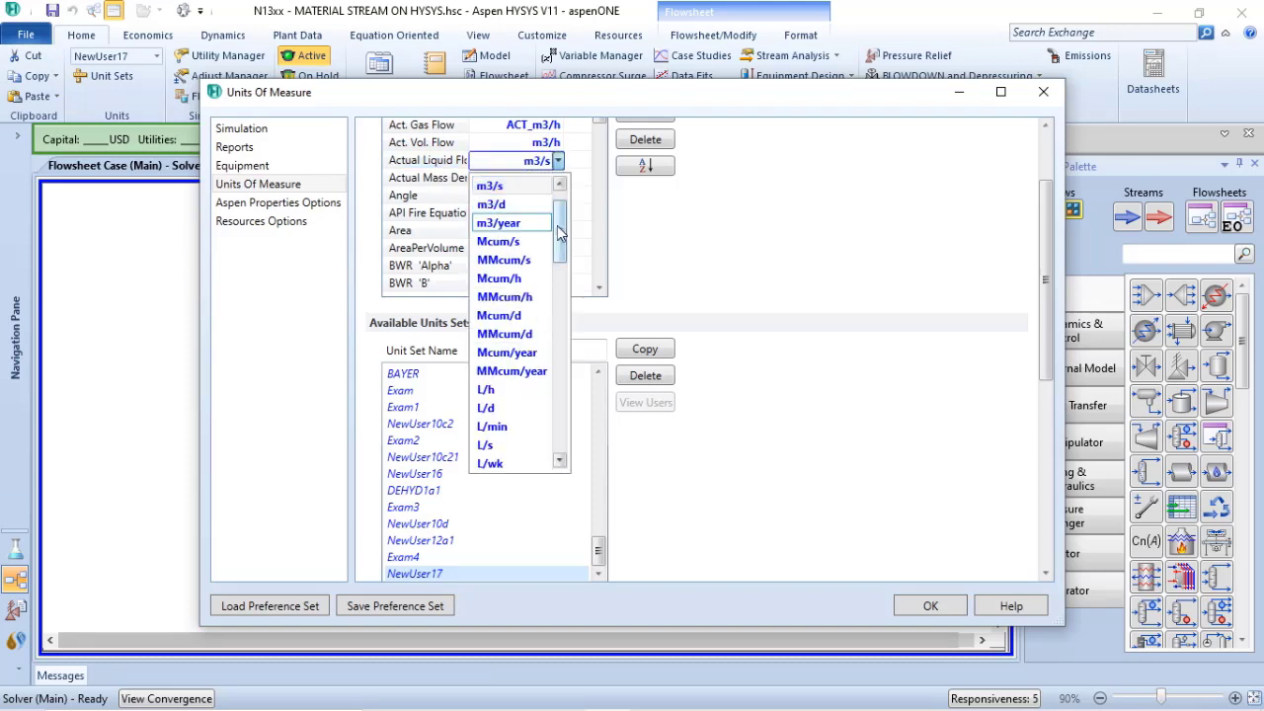
click(491, 185)
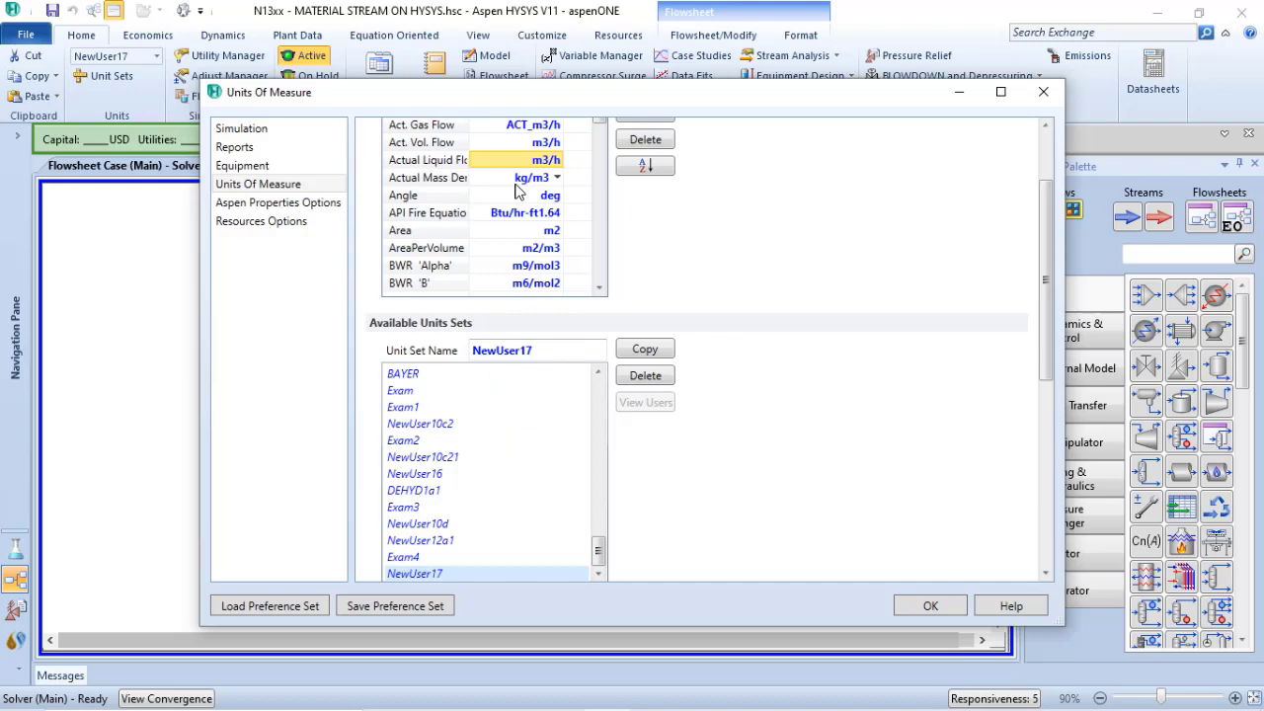
click(927, 605)
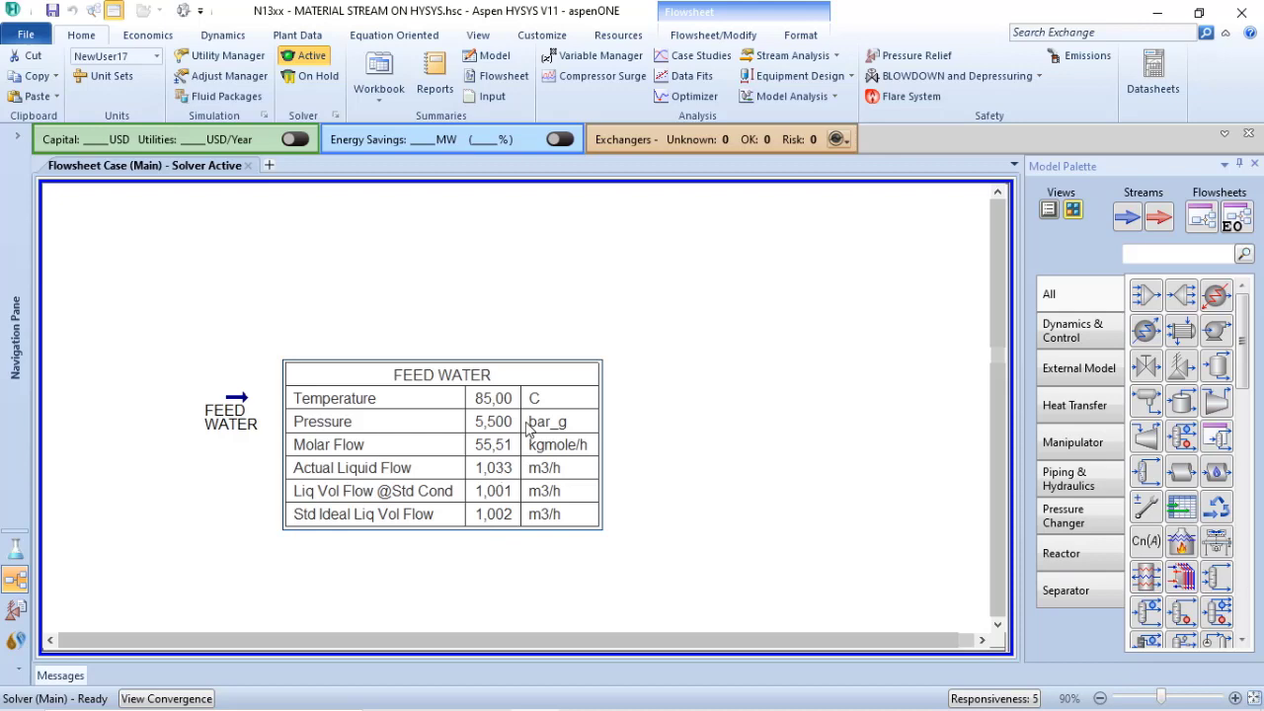
Reopen the FEED WATER table for editing beside the flowsheet values and set the stream's temperature to 60 F
double_click(529, 427)
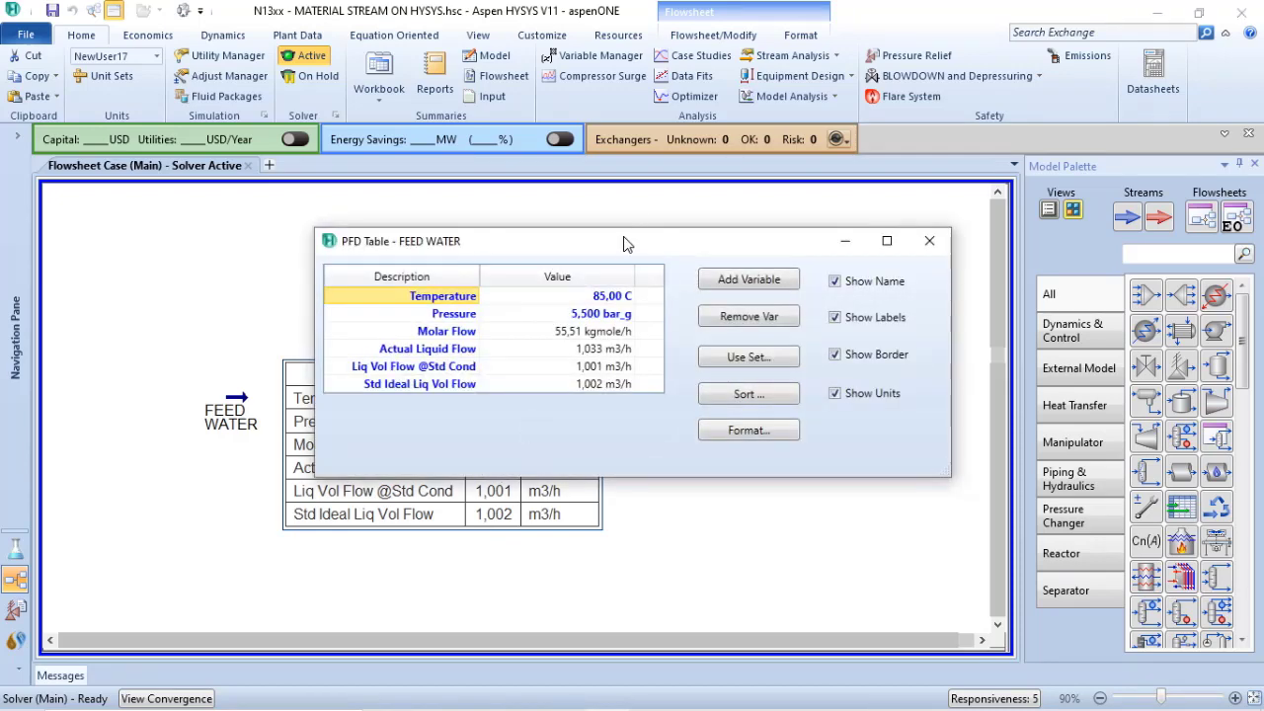
drag(623, 243, 589, 121)
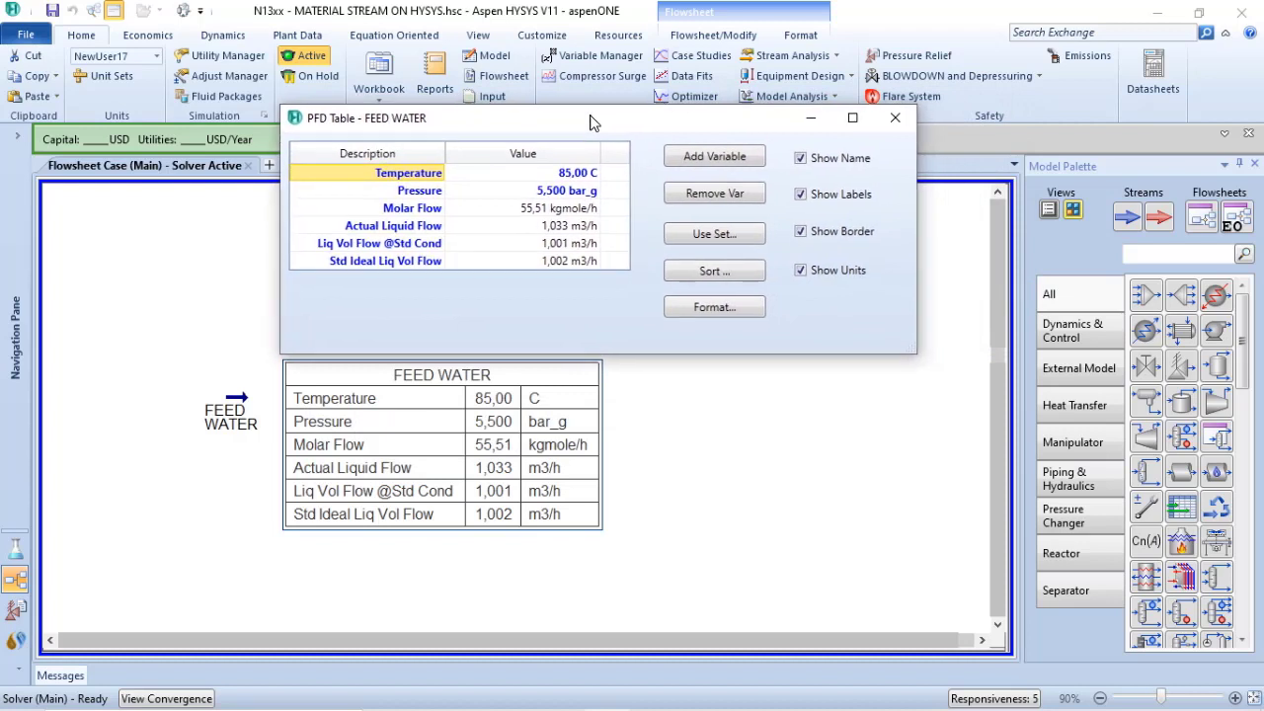
mouse_move(577, 172)
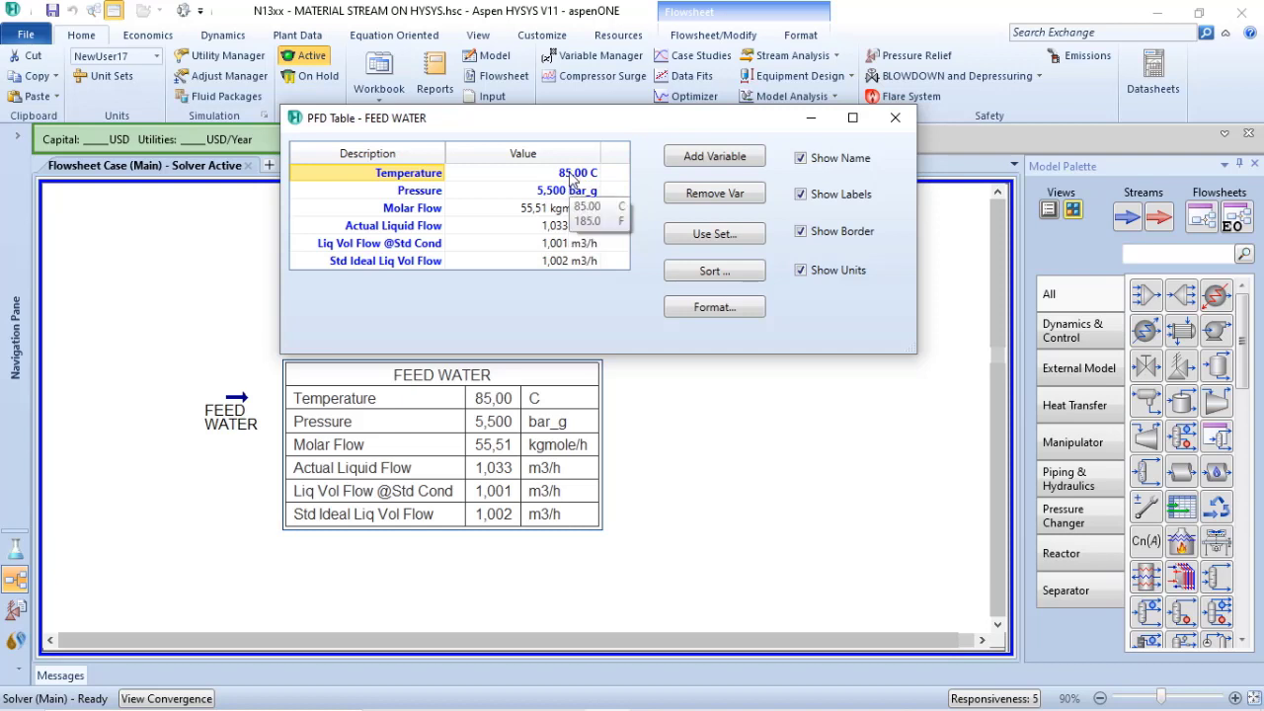
click(573, 173)
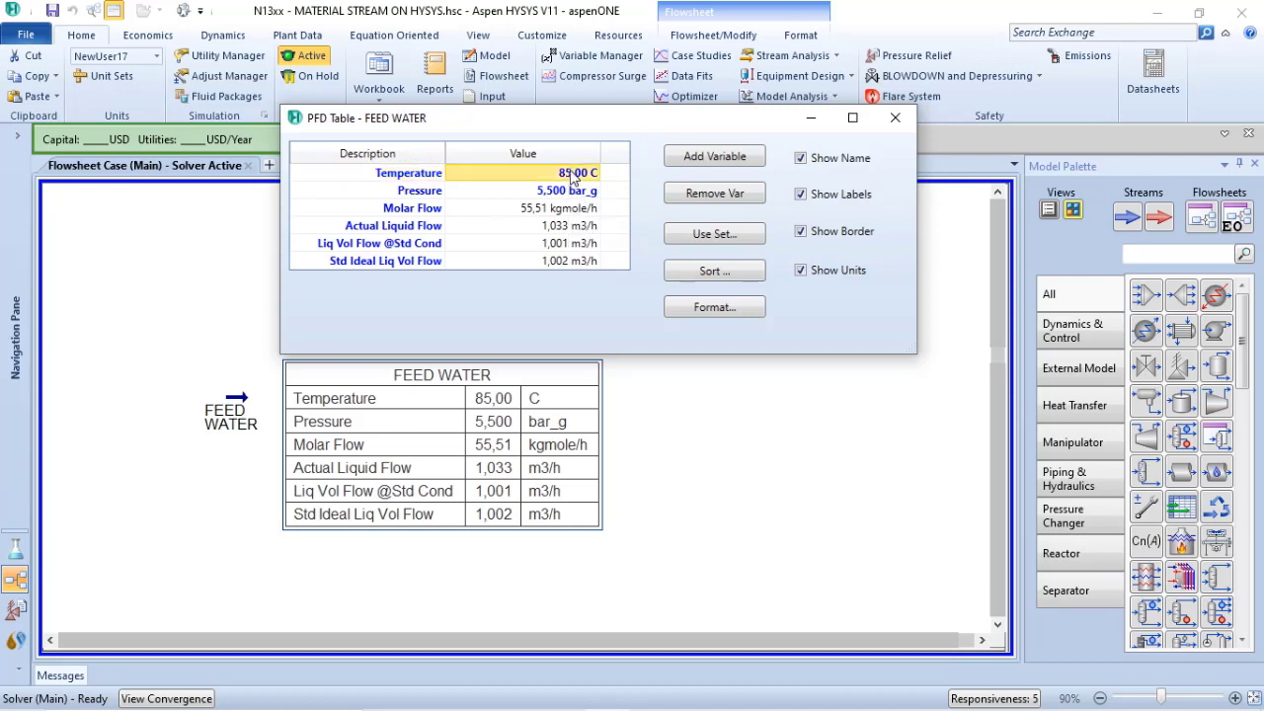
text(6)
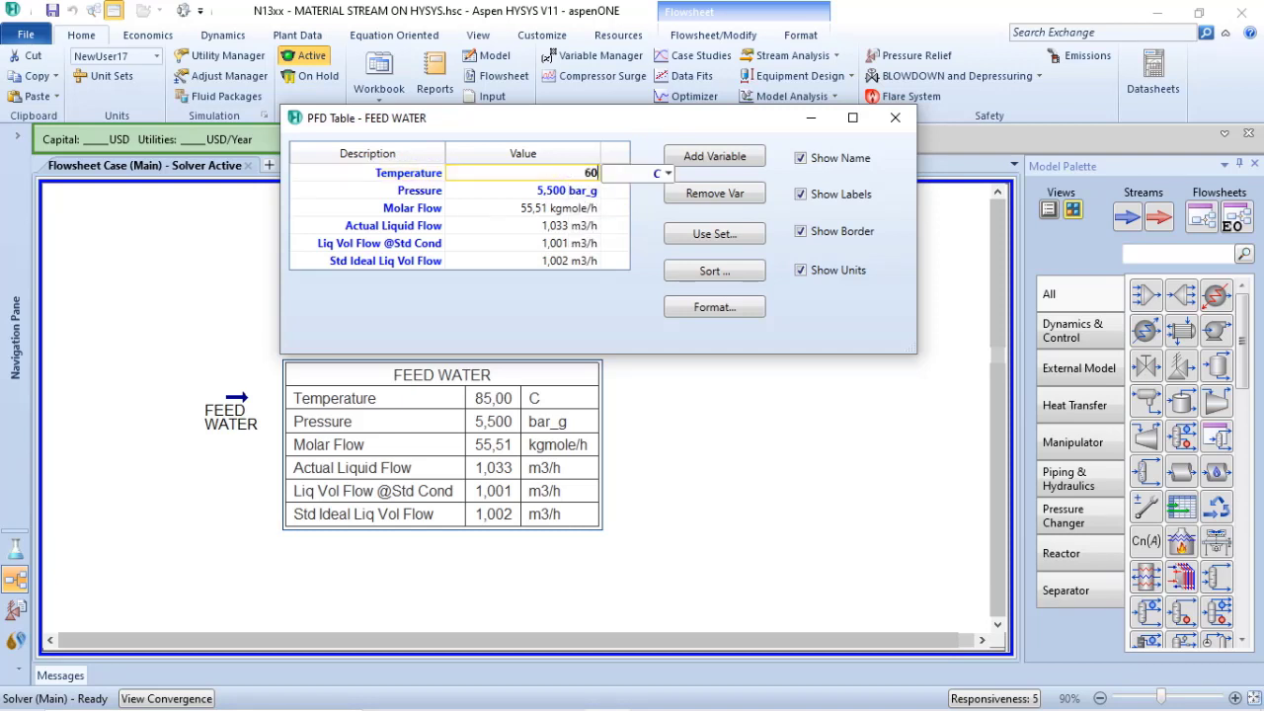
text(0)
click(668, 173)
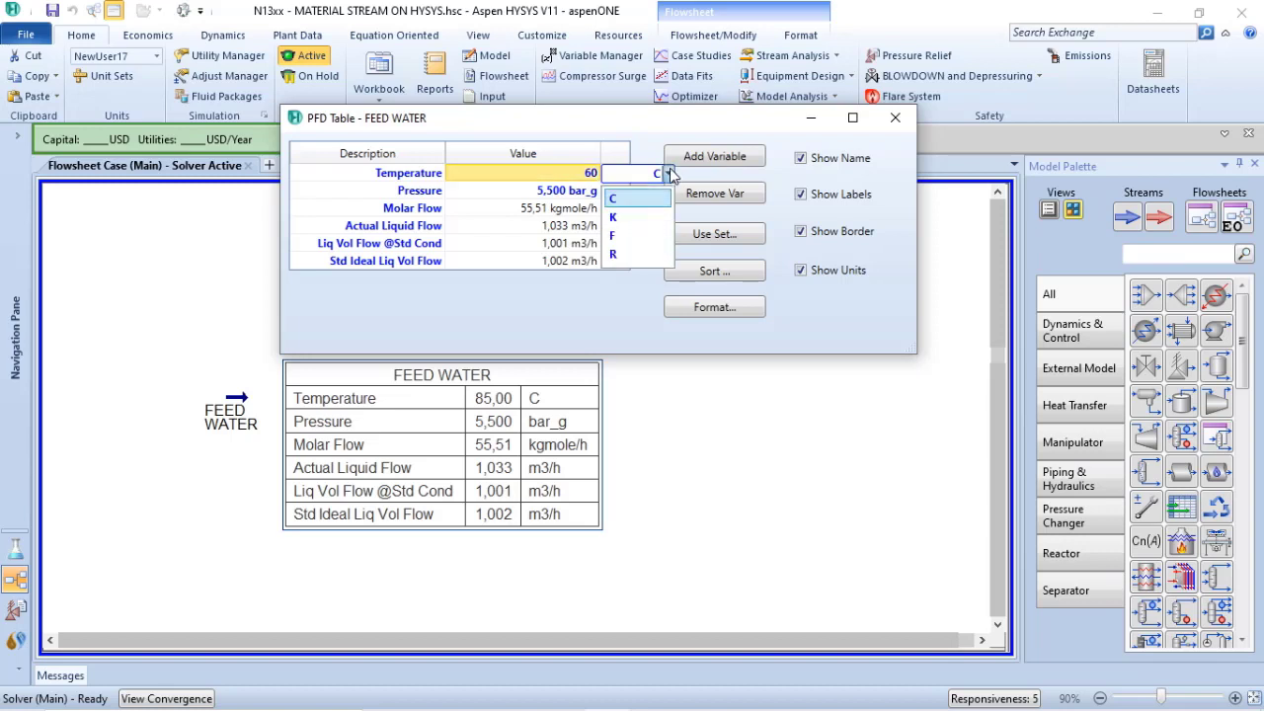
click(618, 242)
Set the FEED WATER pressure to 1 atm and compare the liquid flows in the flowsheet table
click(572, 190)
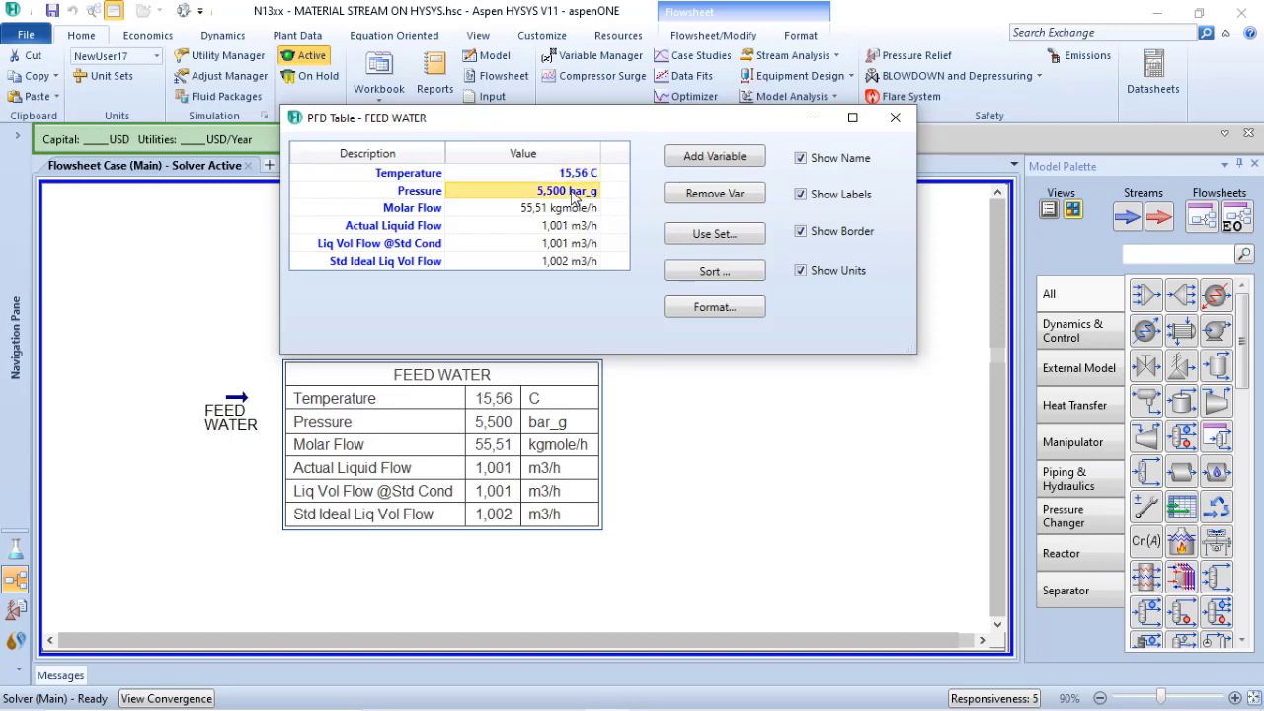
text(1)
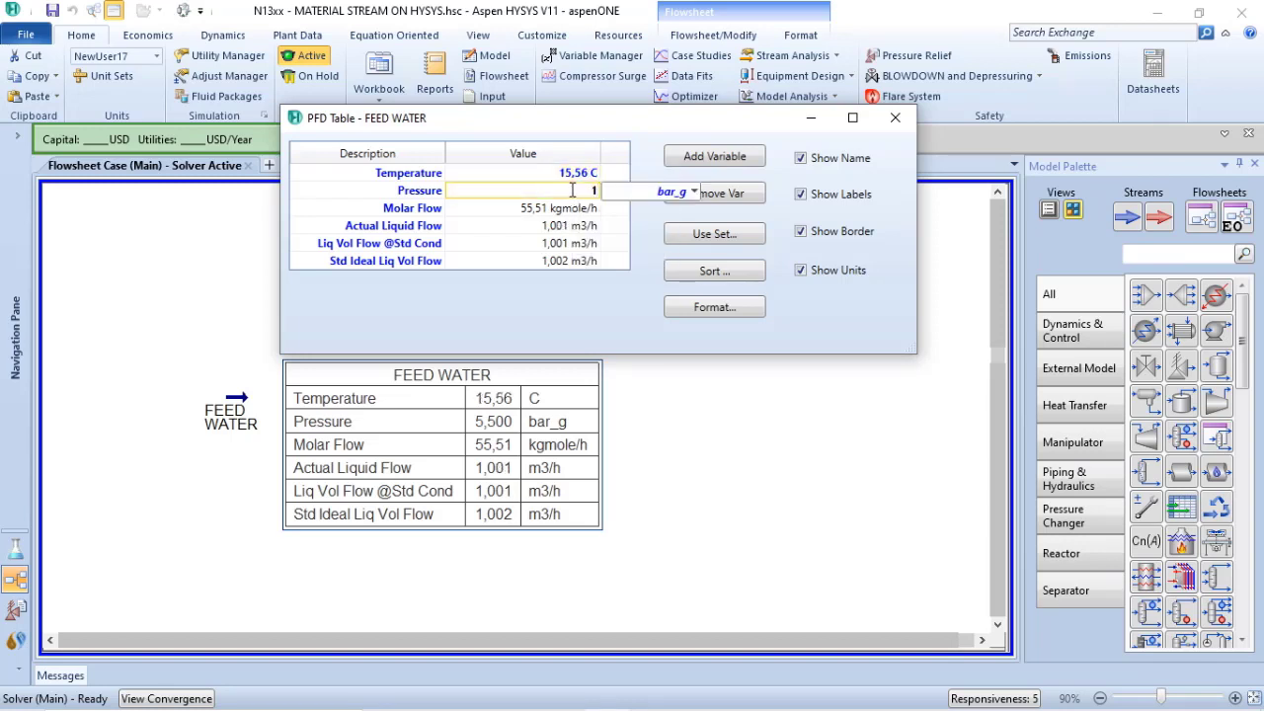
click(694, 191)
drag(697, 380, 686, 234)
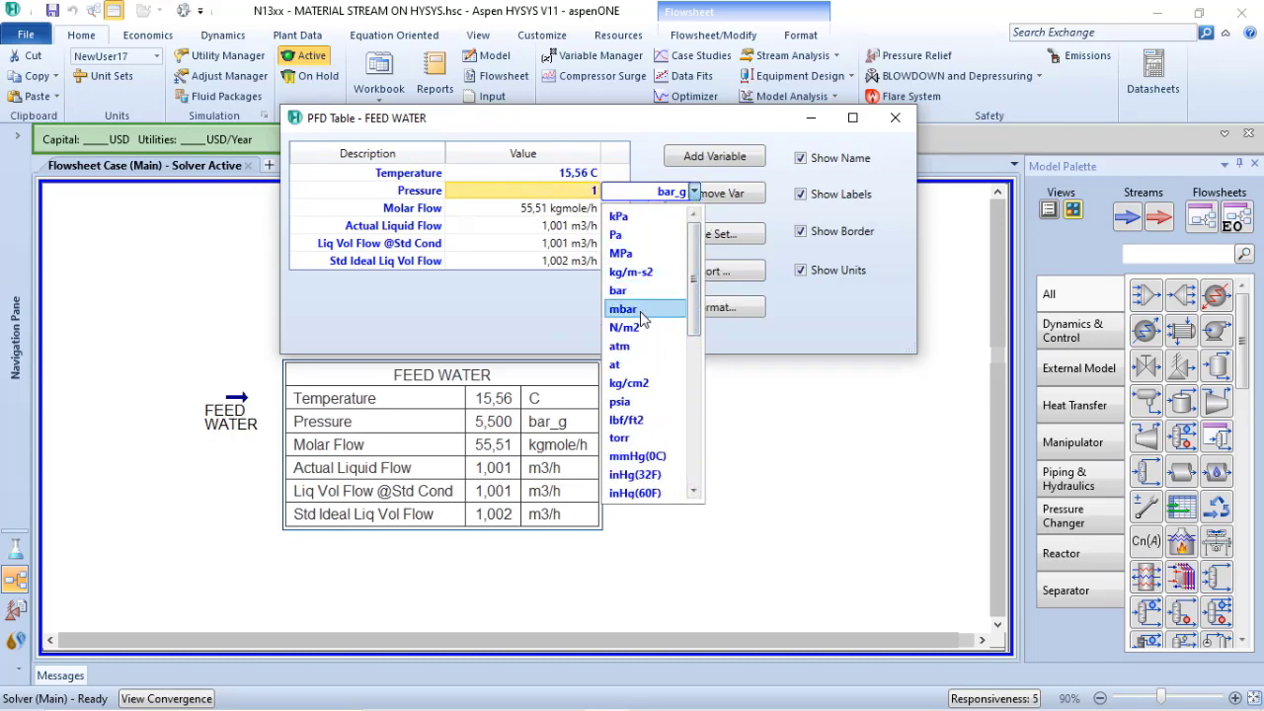
click(635, 350)
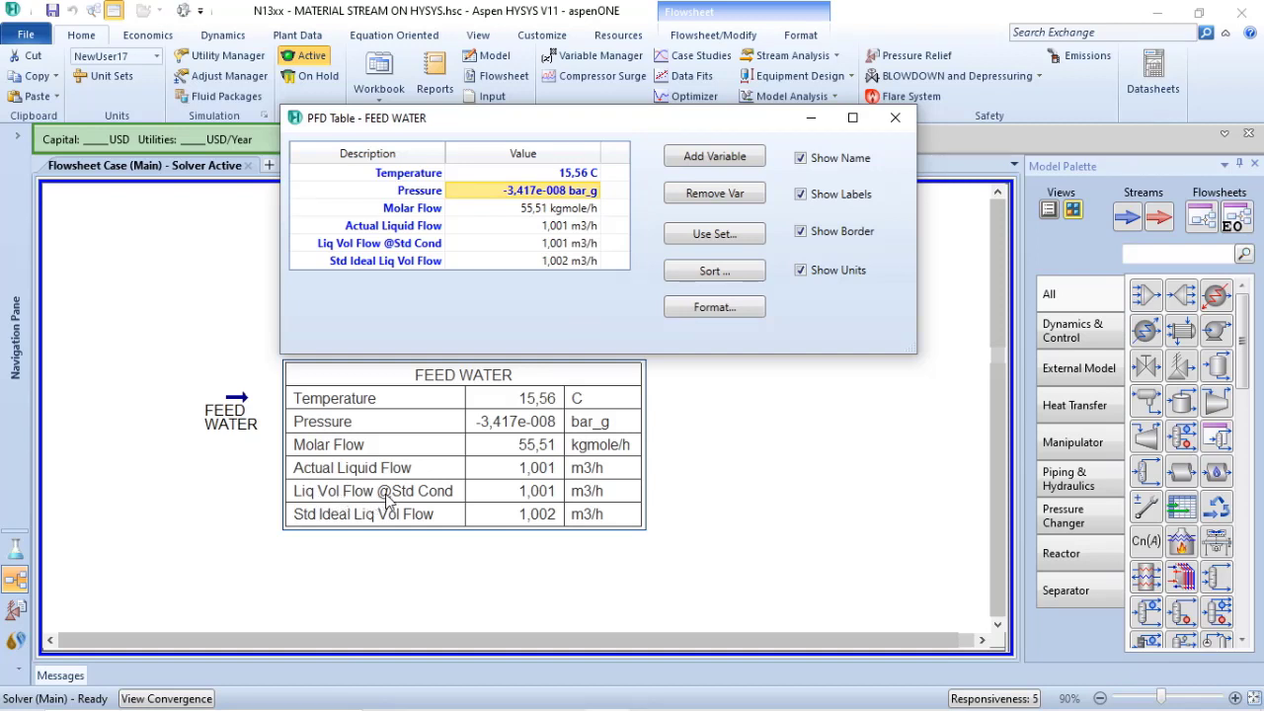
click(551, 497)
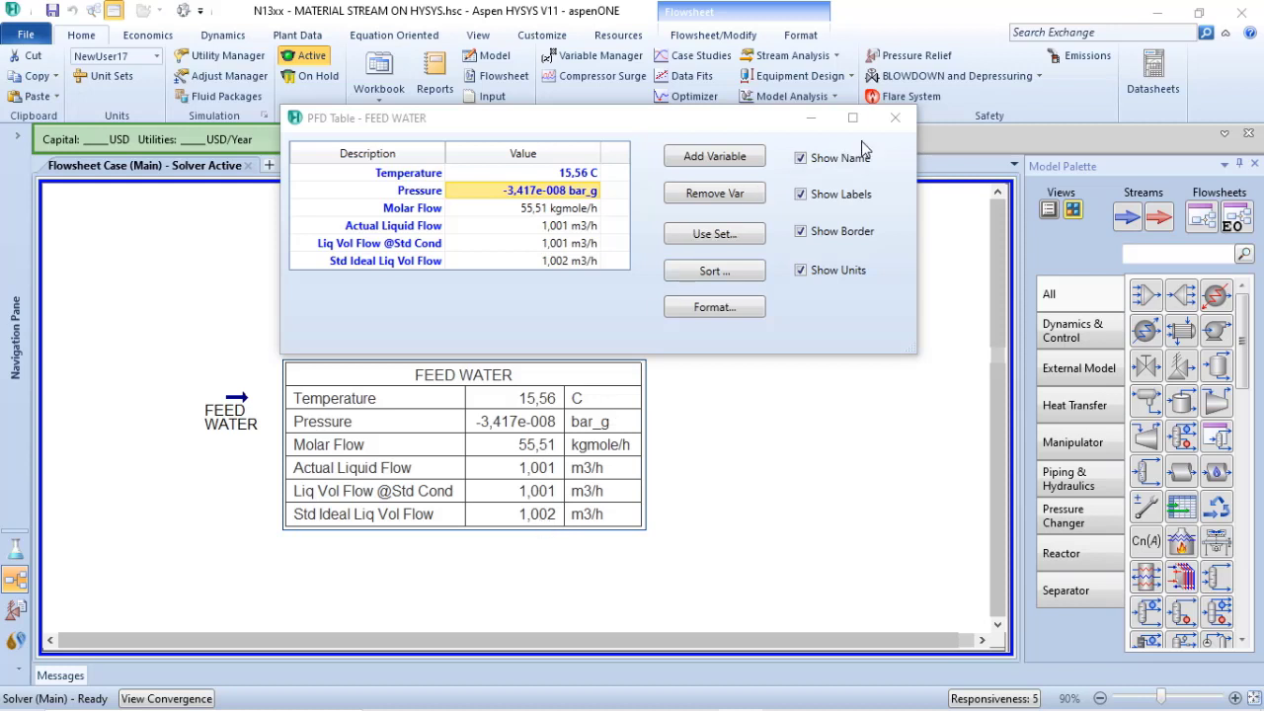
click(895, 118)
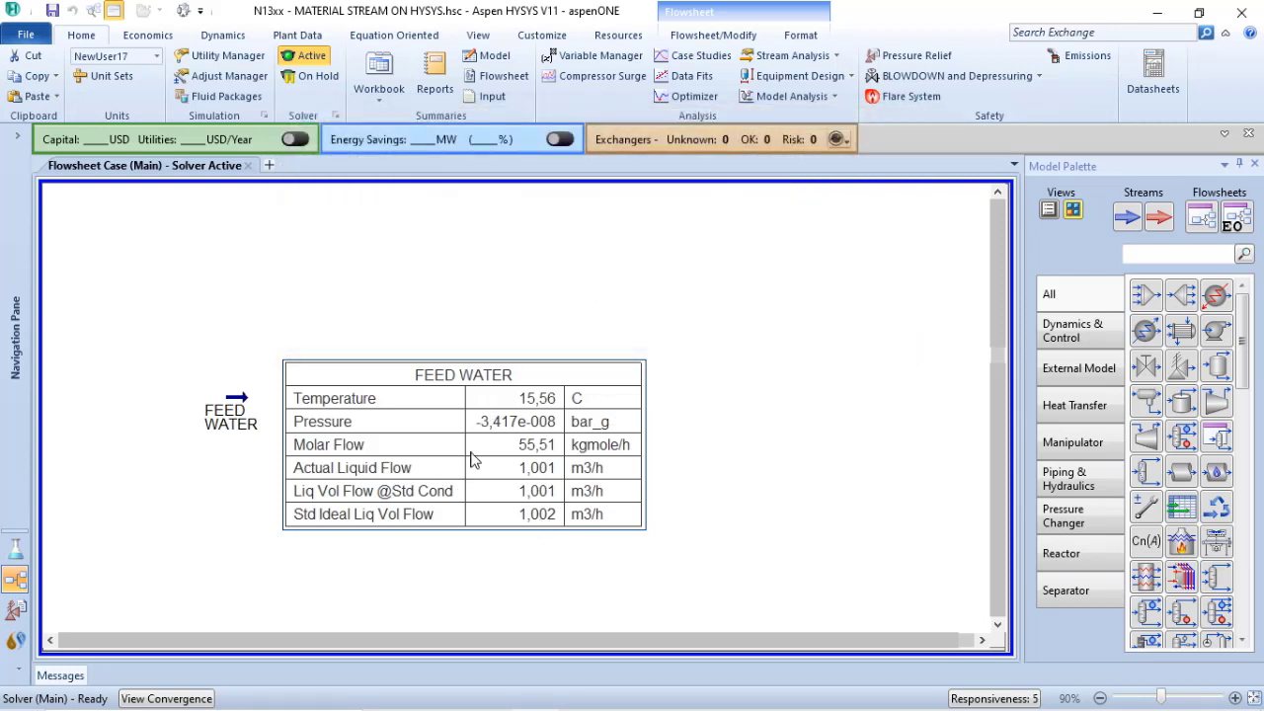
Check the FEED WATER stream's standard liquid volume flows in its conditions and its mass density in the properties
click(237, 405)
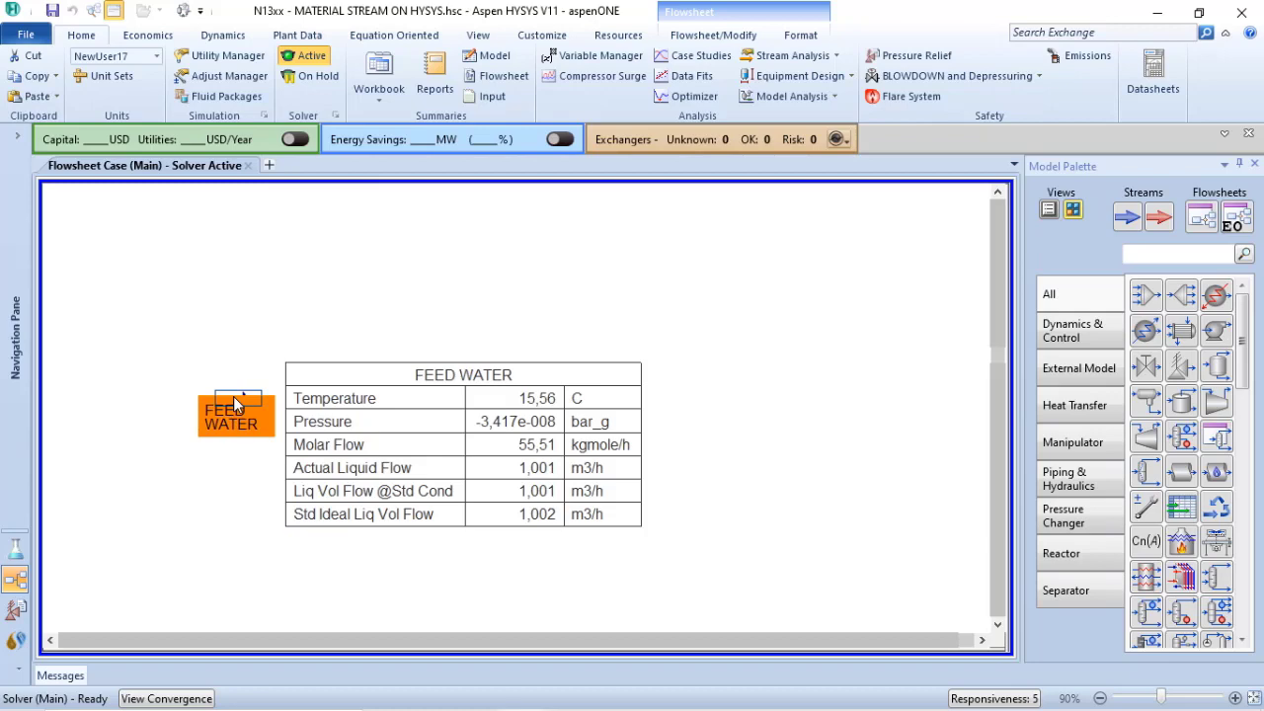
double_click(237, 405)
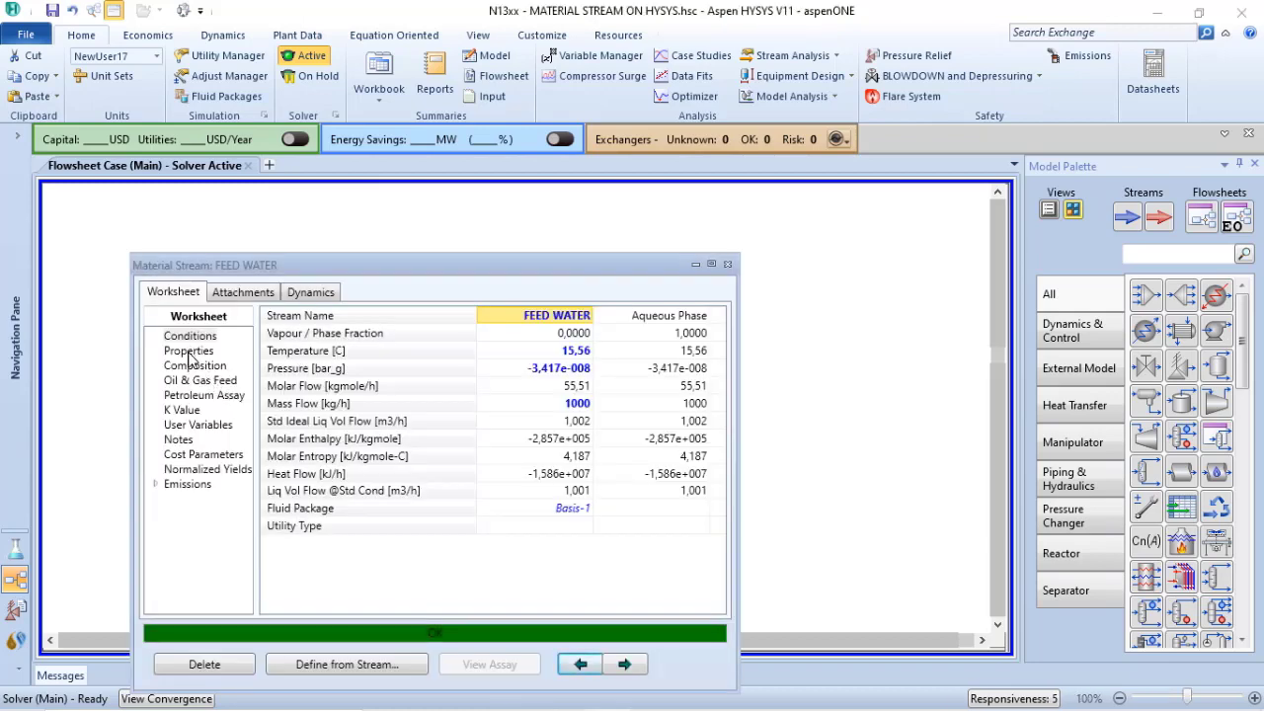
click(188, 352)
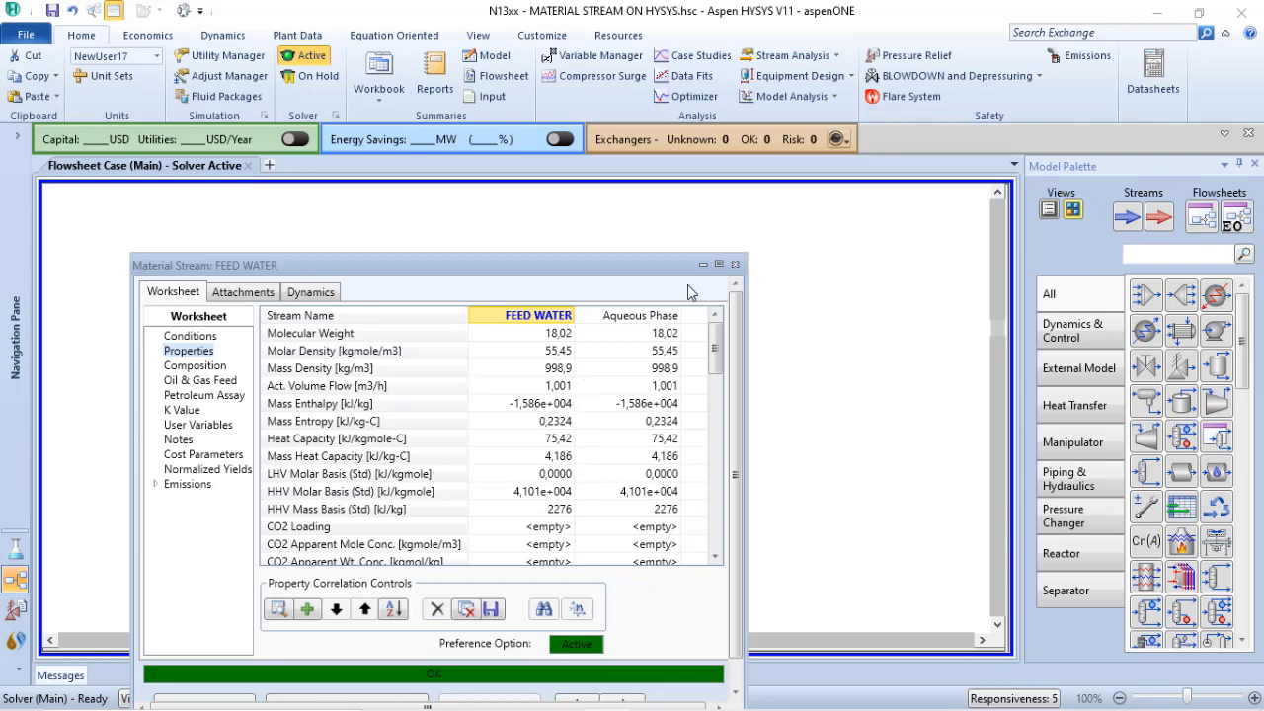
Check the ideal liquid density among the H2O component's base properties in Component List - 1
click(15, 551)
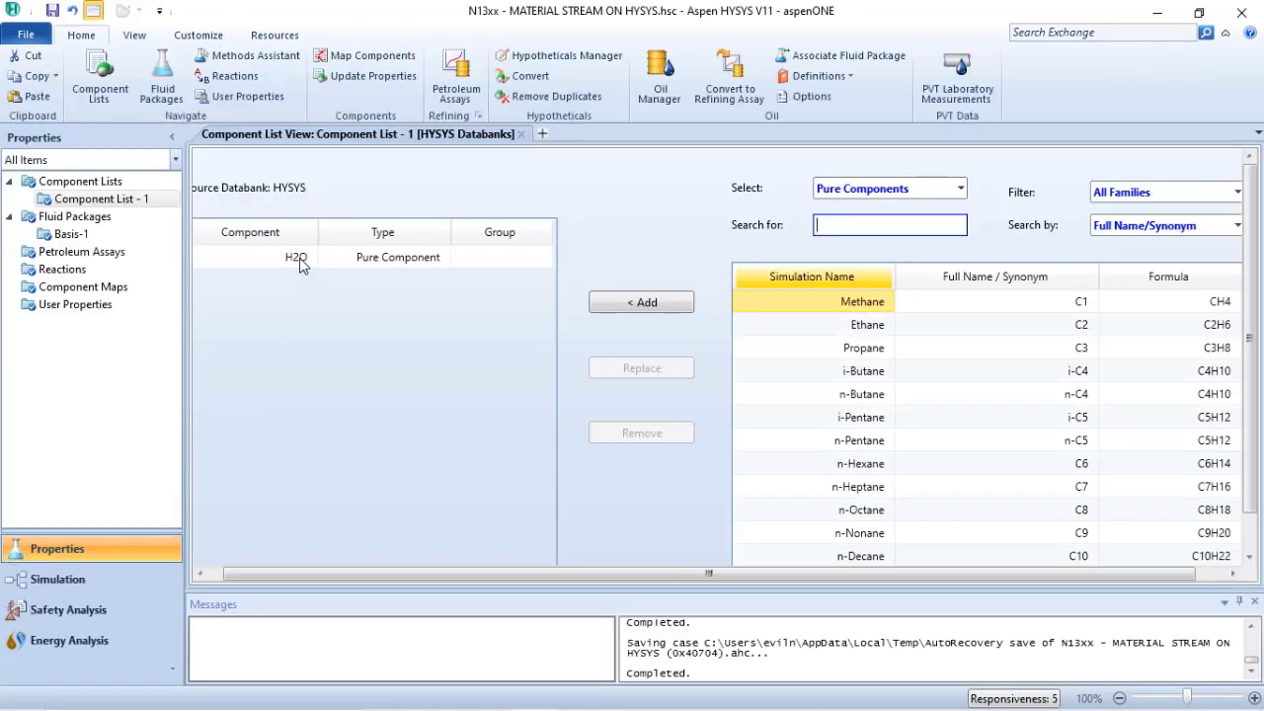
double_click(298, 258)
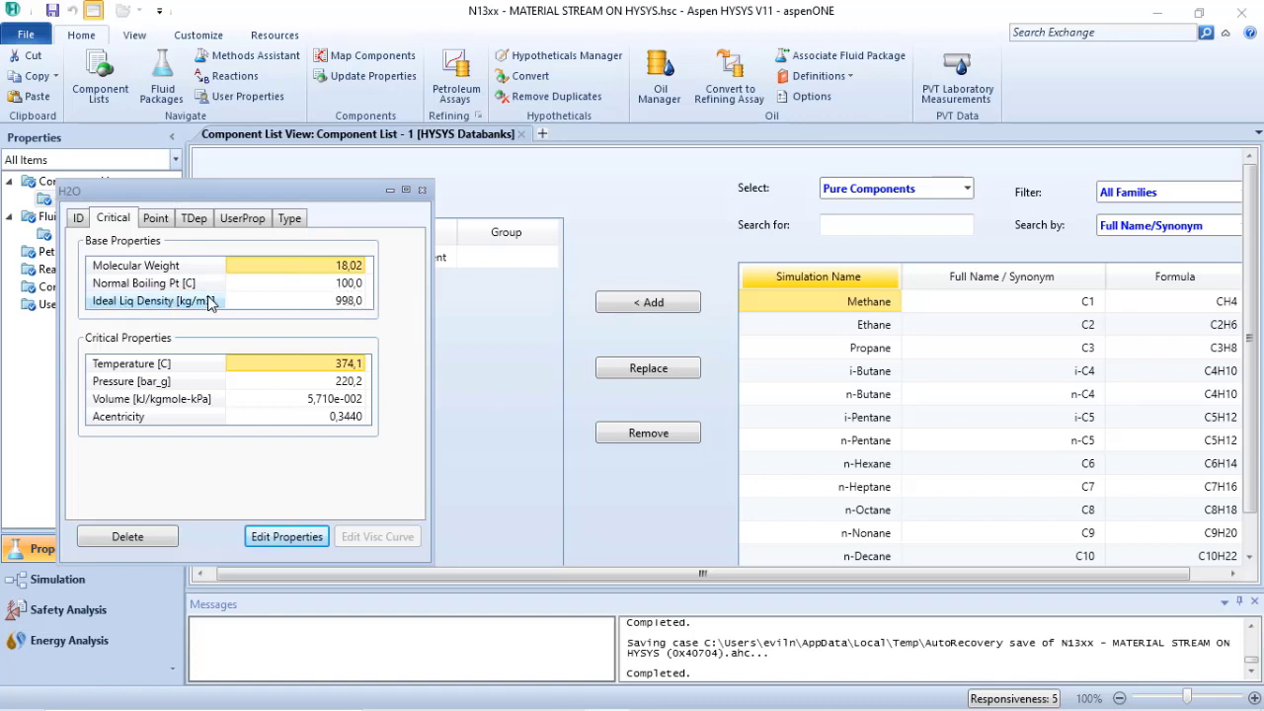
mouse_move(342, 310)
click(422, 191)
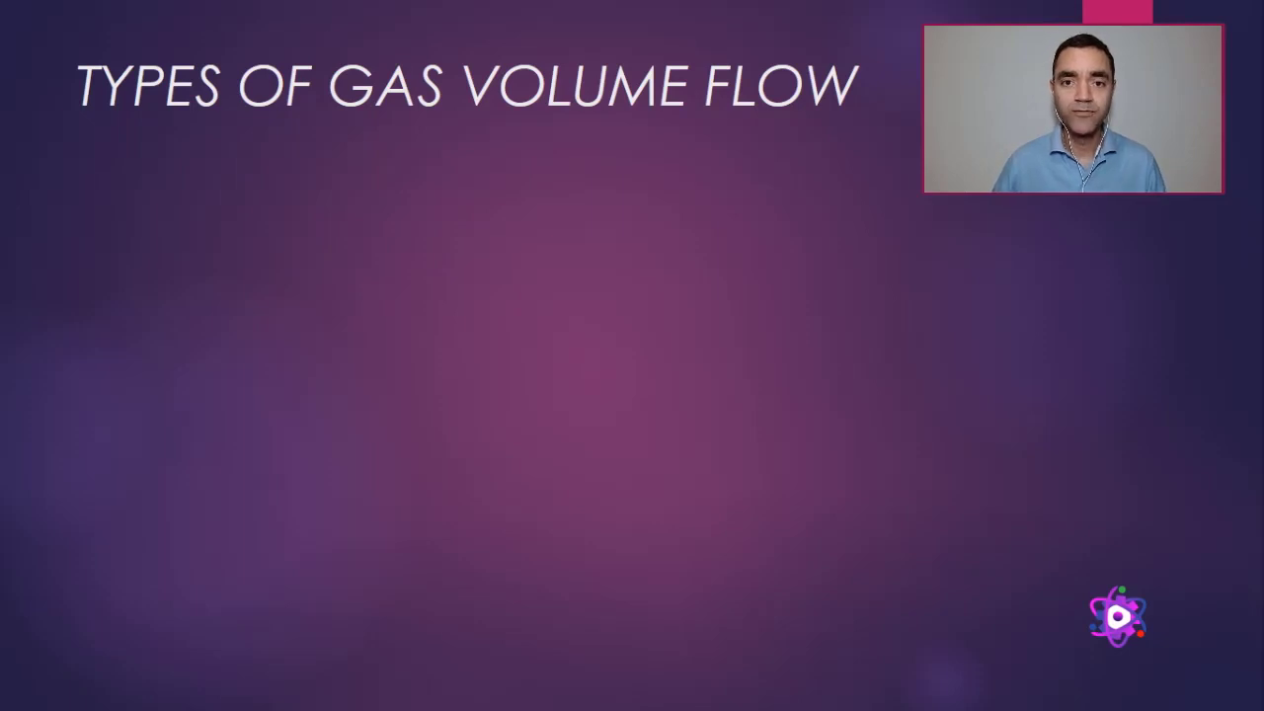
key(Right)
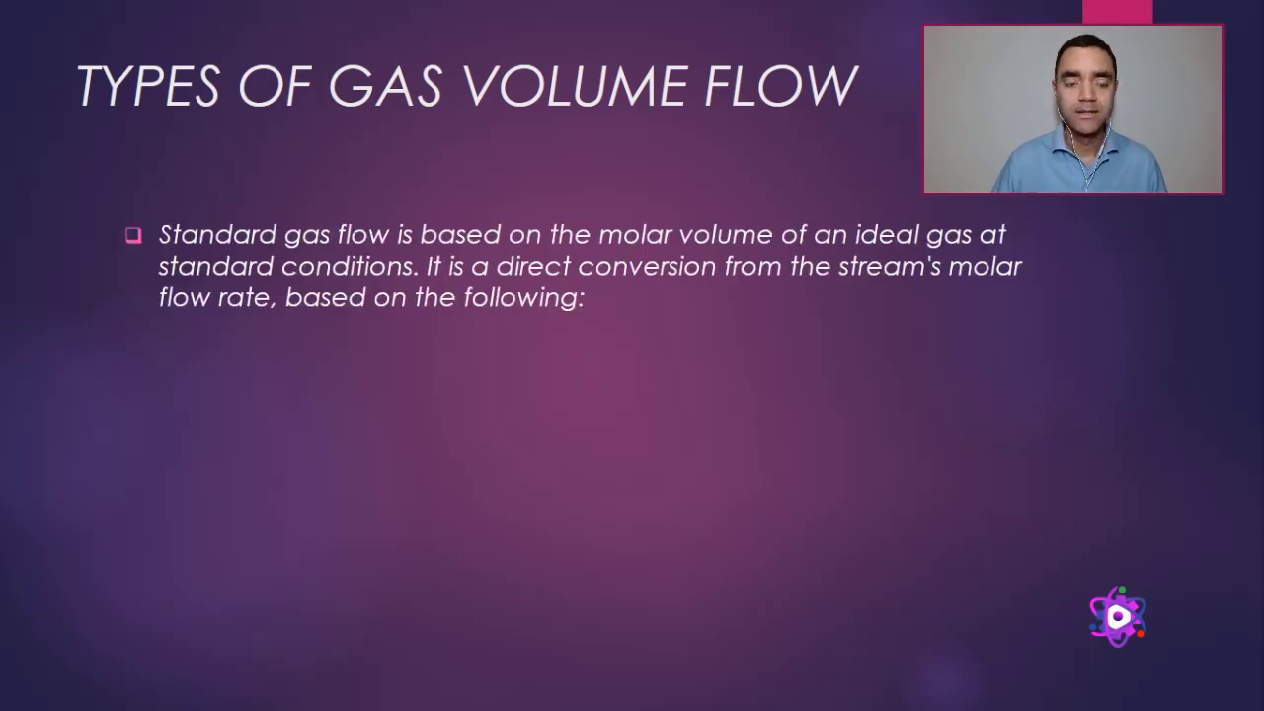
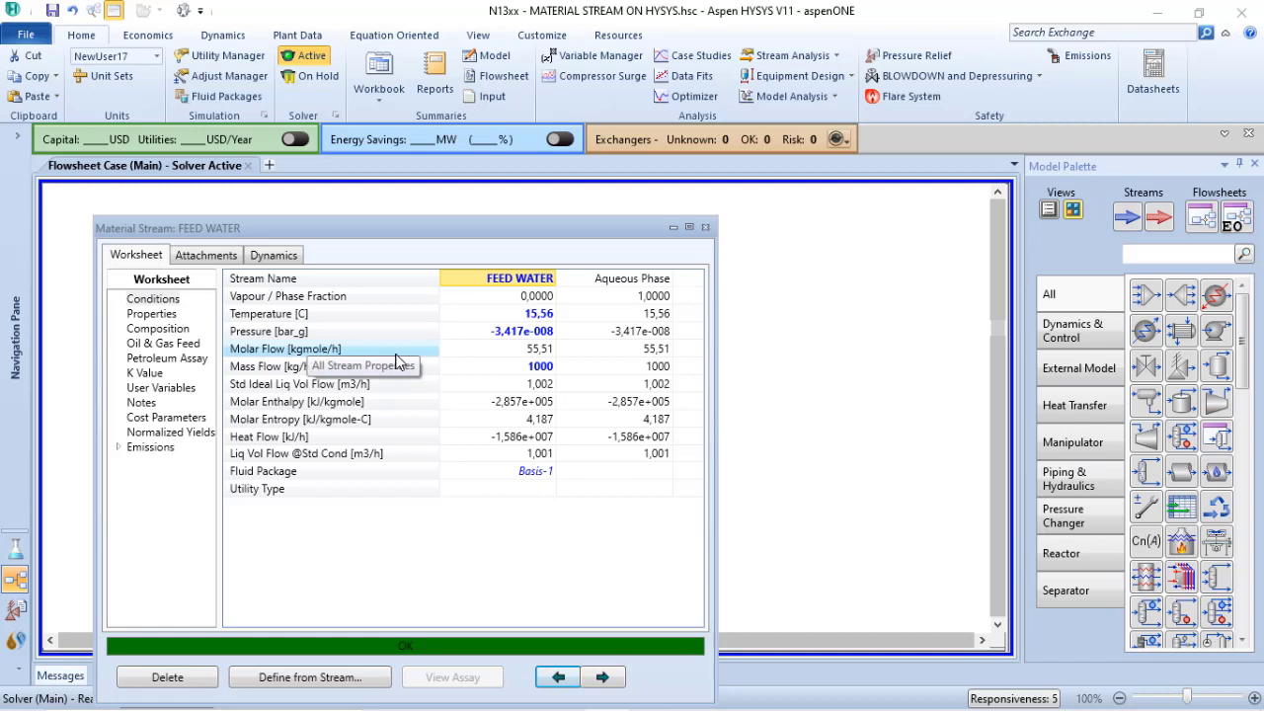
Open the NewUser17 unit set beside the FEED WATER conditions and set its Molar Flow unit to m3/h_(gas)
click(104, 77)
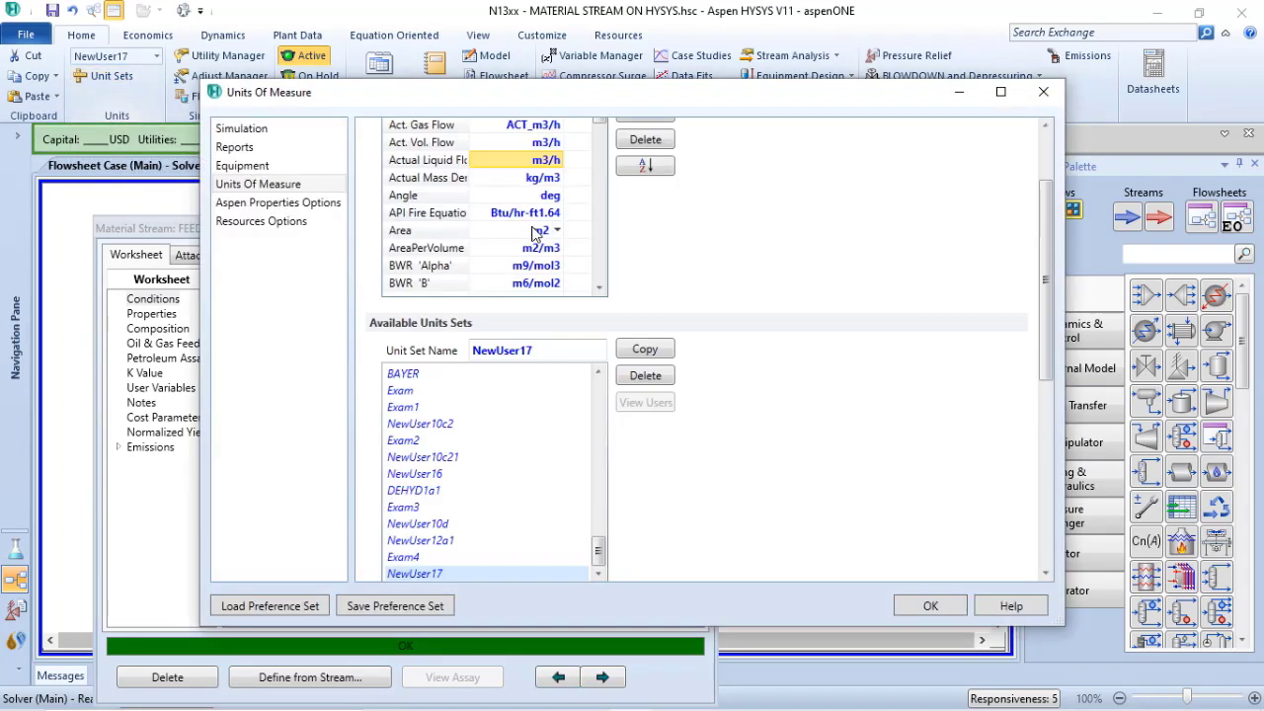
scroll(592, 184, down, 13)
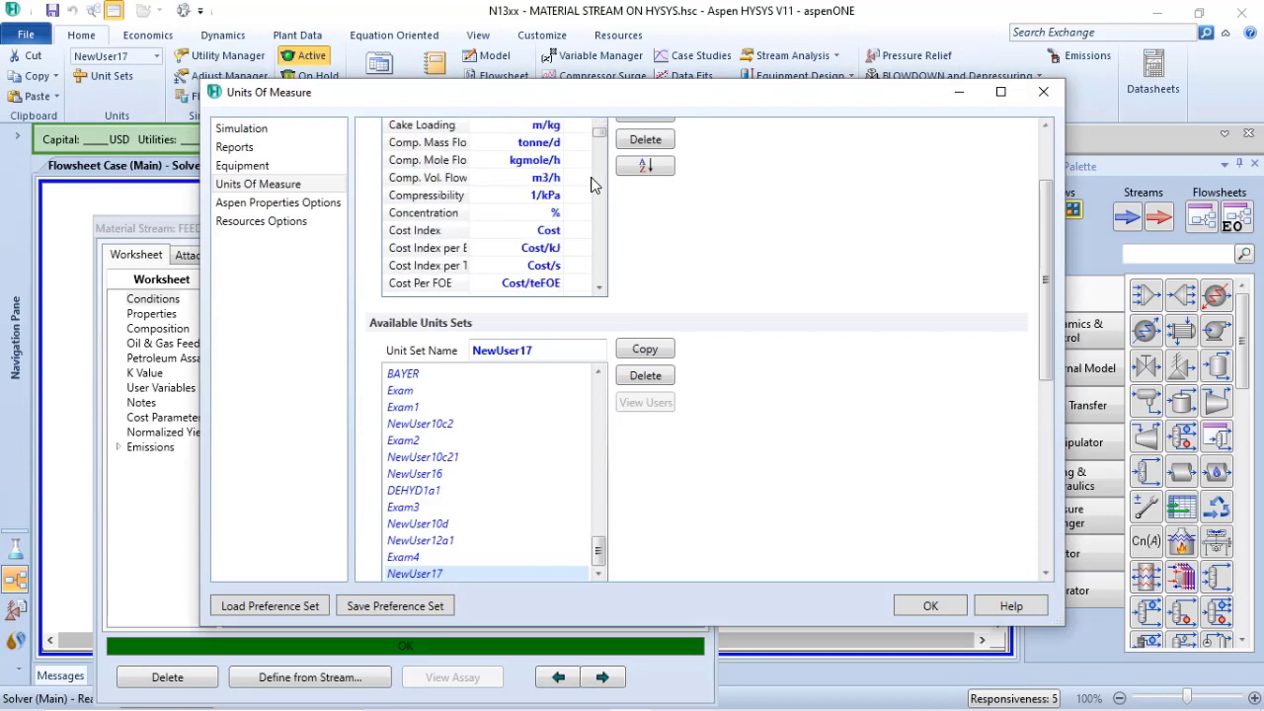
drag(598, 166, 602, 211)
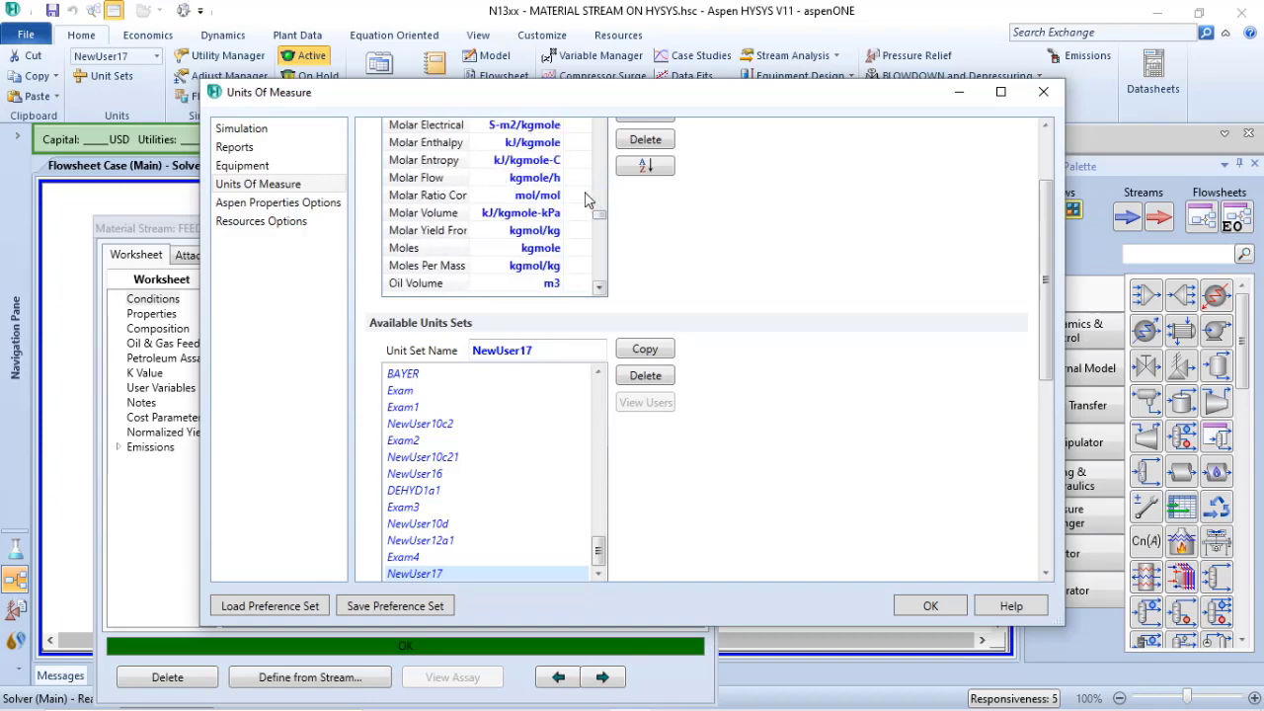
drag(533, 98, 1011, 104)
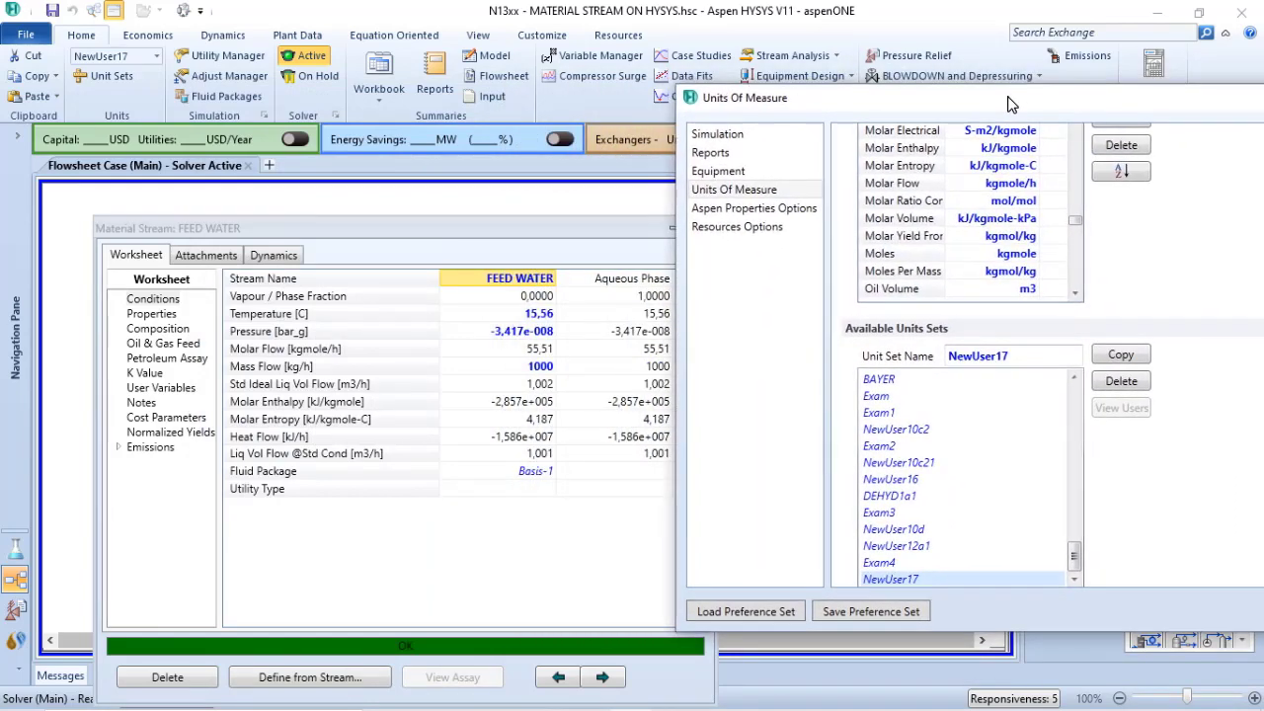
click(1035, 186)
click(1033, 184)
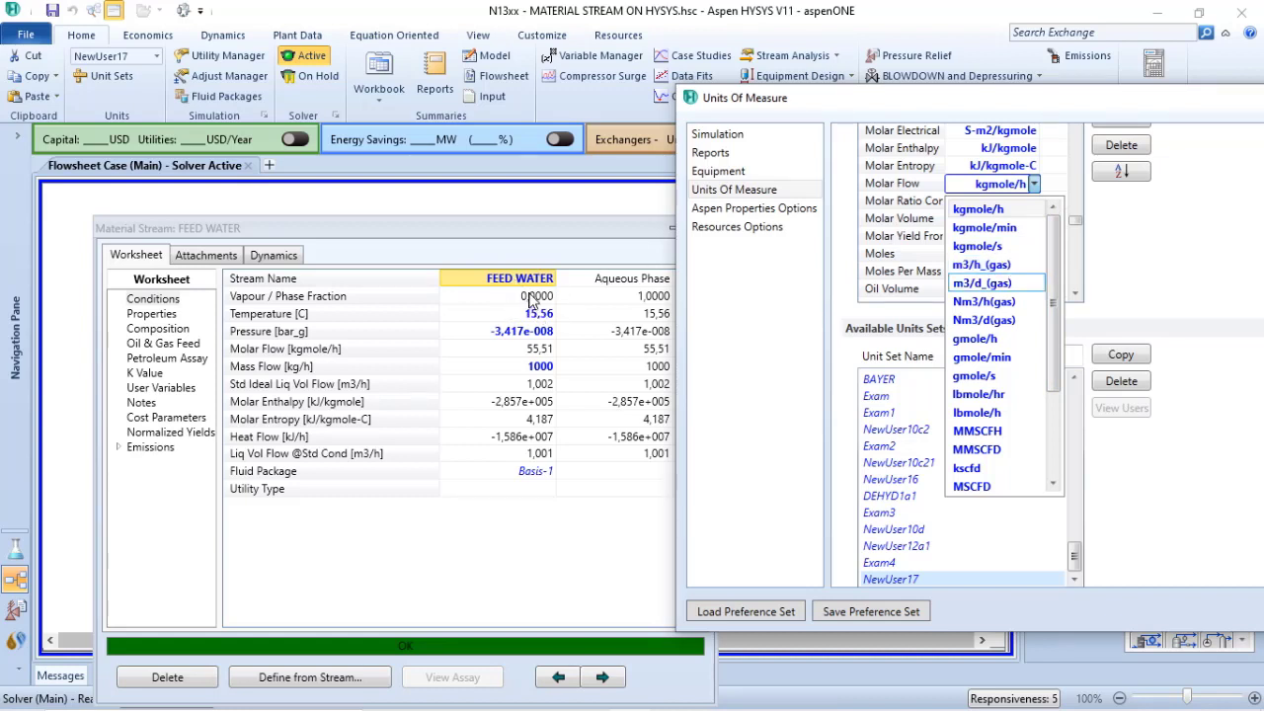
click(982, 270)
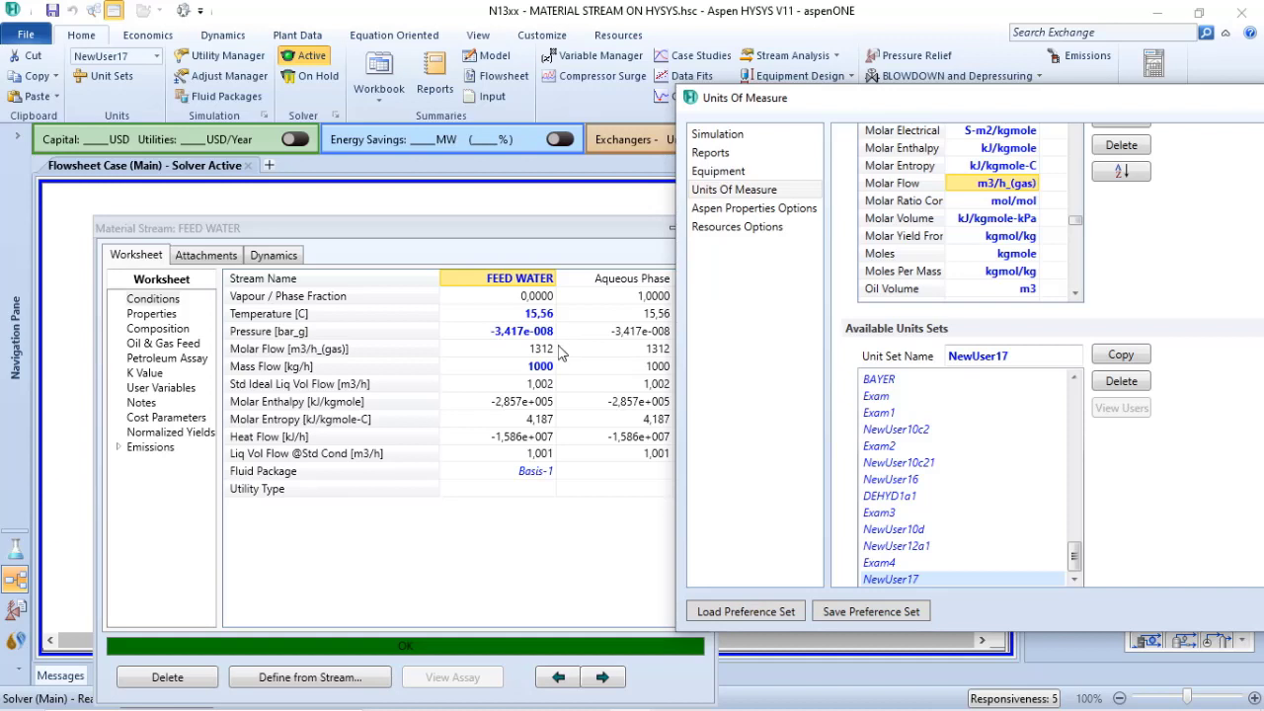
Change the NewUser17 Molar Flow unit to Nm3/h(gas), then close the unit settings and the FEED WATER stream window
click(1034, 185)
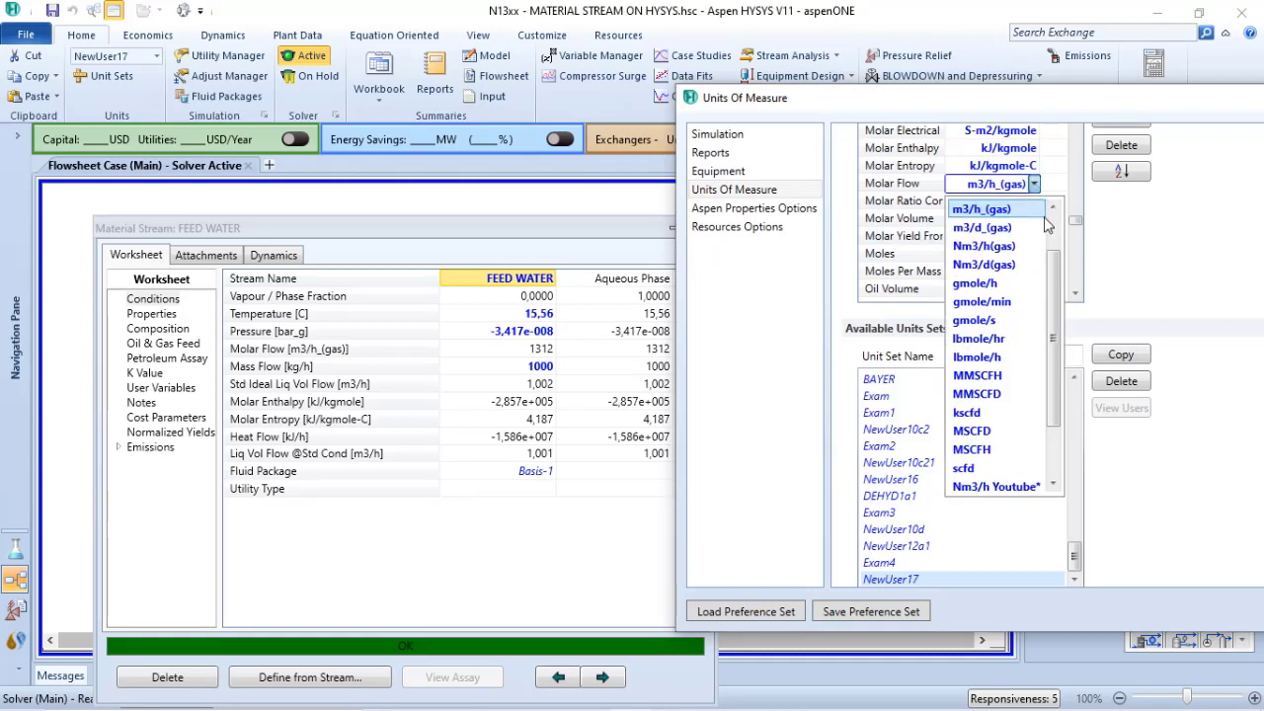
click(983, 247)
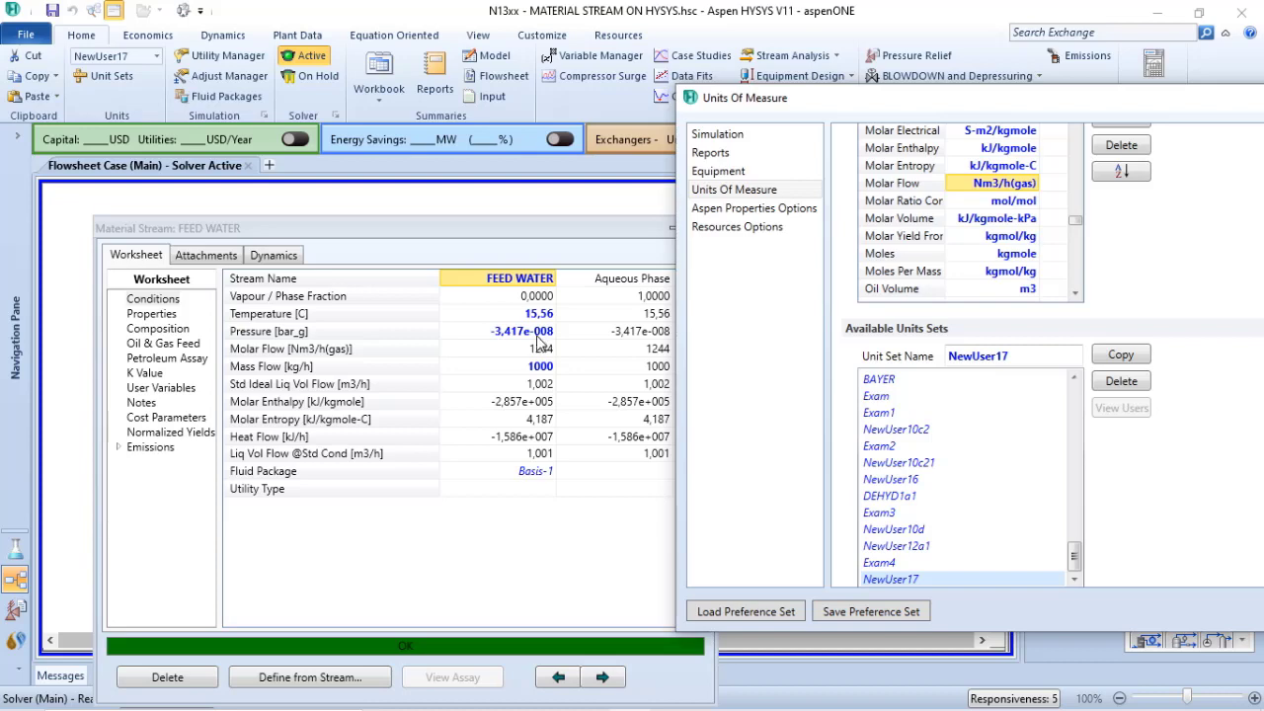
drag(1116, 103, 724, 103)
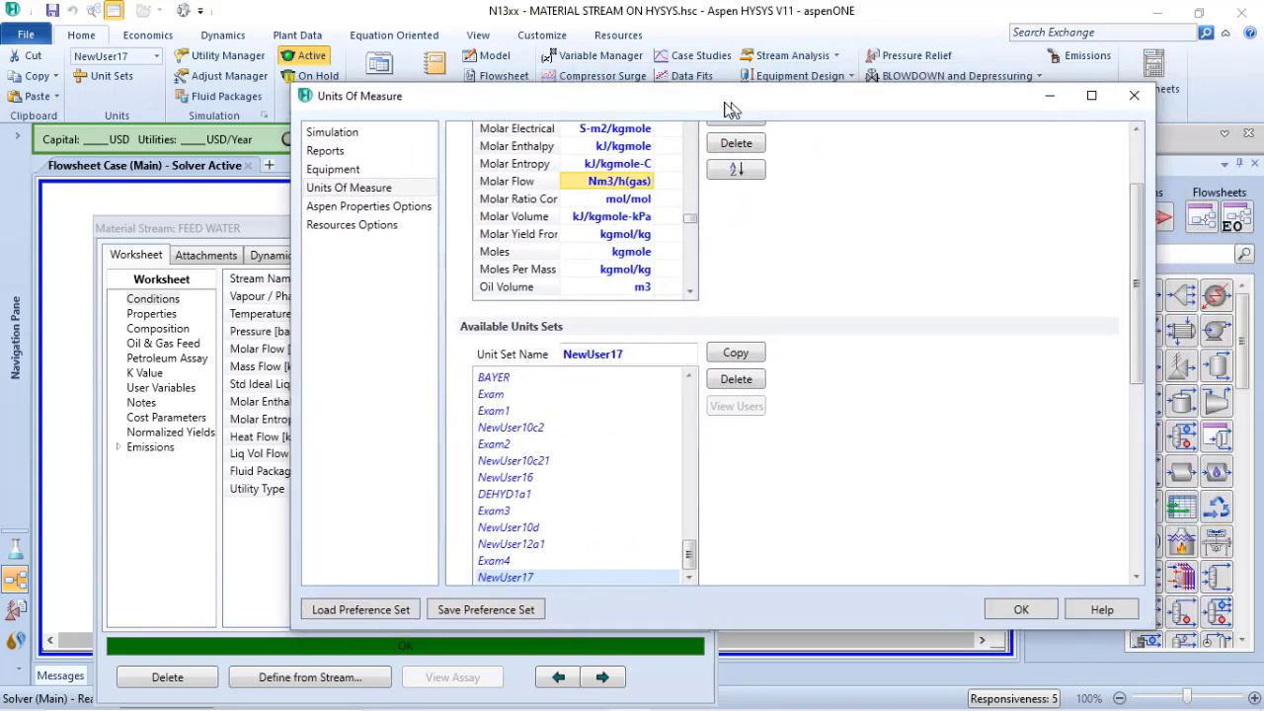
click(1133, 96)
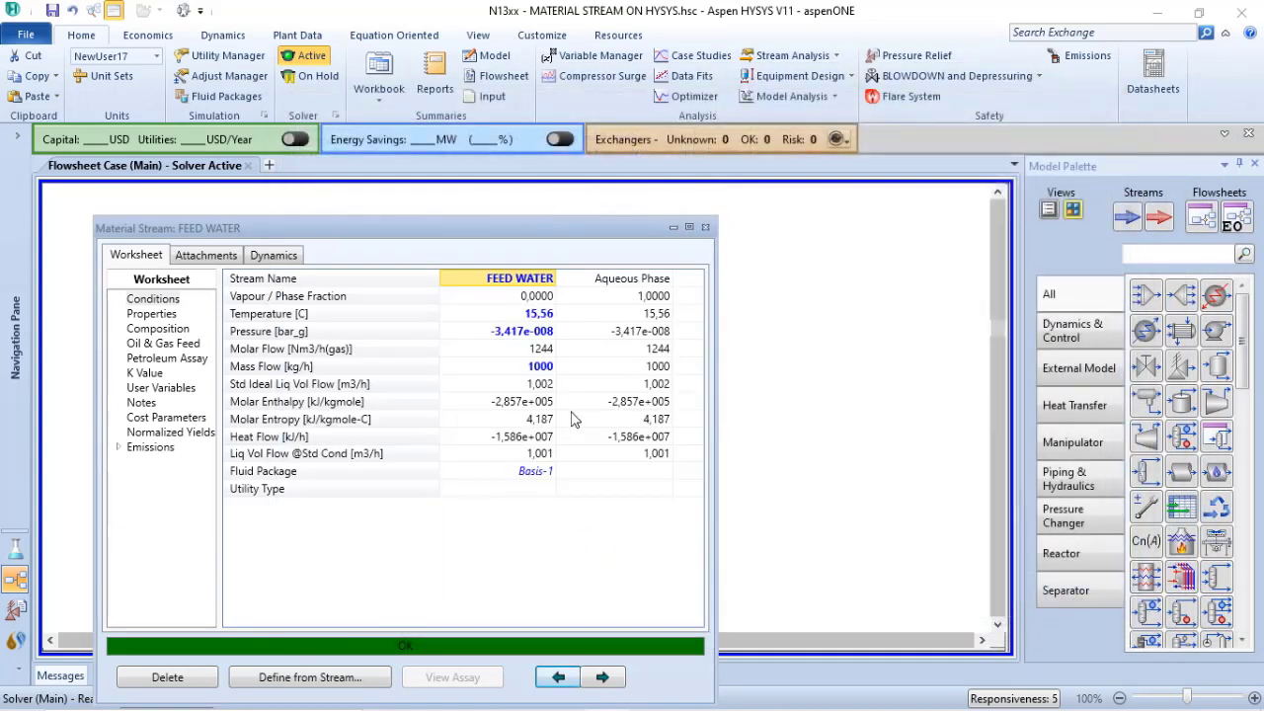
click(705, 227)
Add the Actual Volume Flow and Actual Gas Flow variables to the FEED WATER flowsheet table
double_click(556, 479)
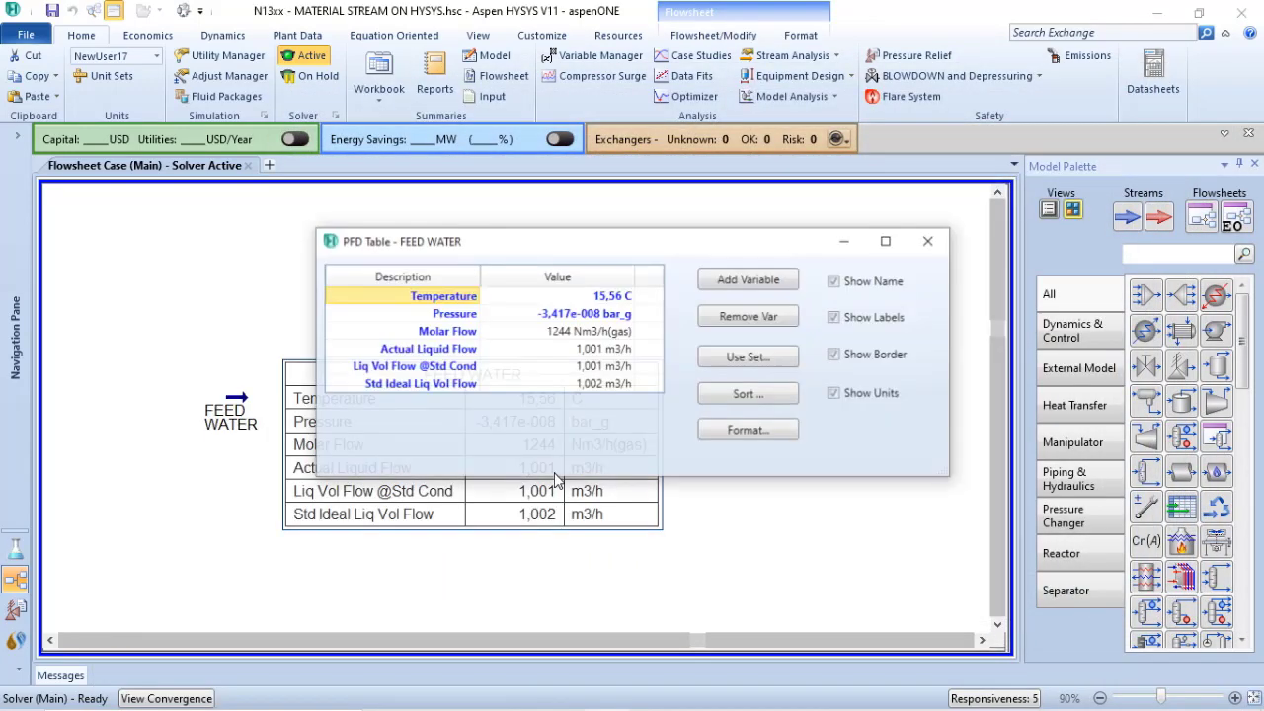
click(760, 284)
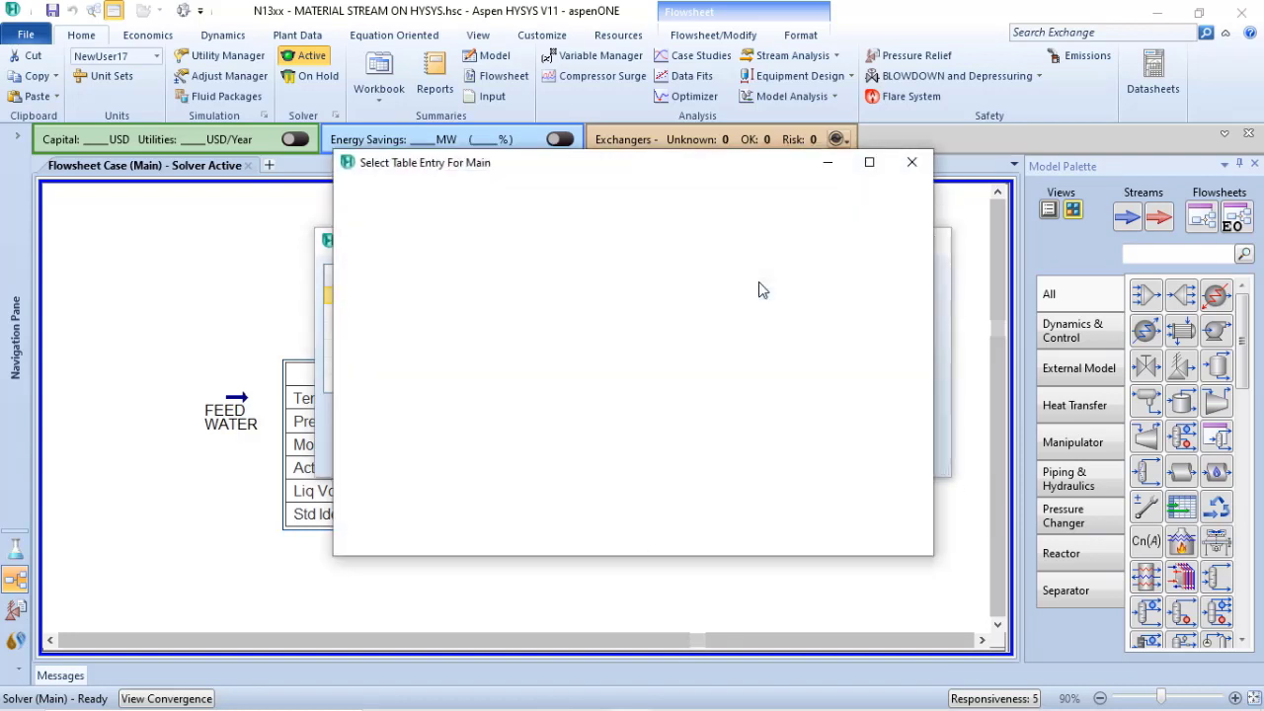
click(515, 195)
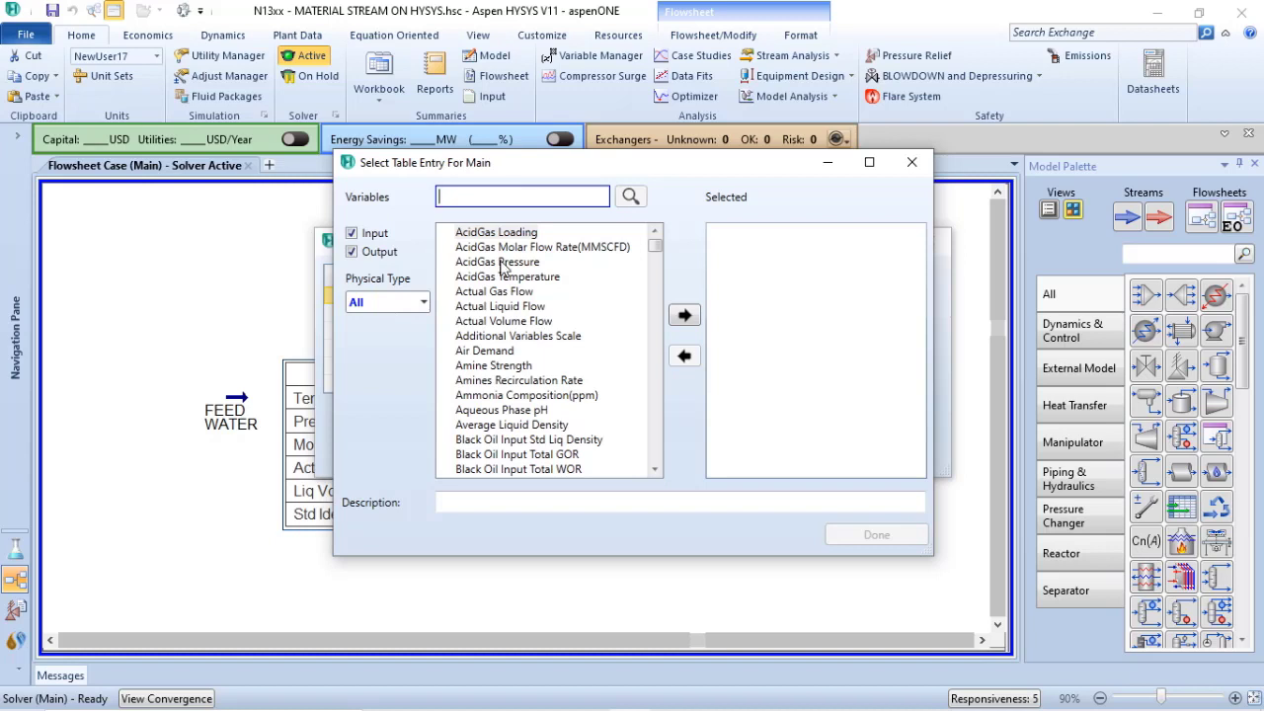
click(501, 321)
click(686, 314)
click(504, 292)
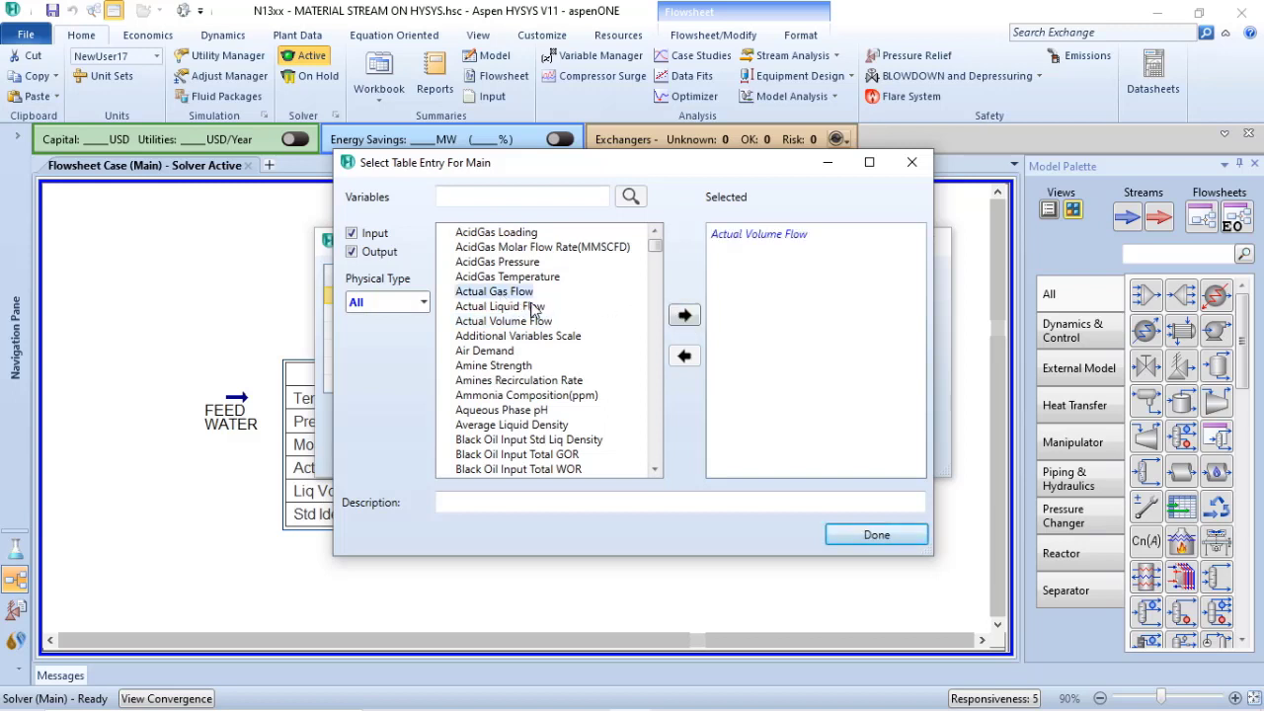
click(686, 316)
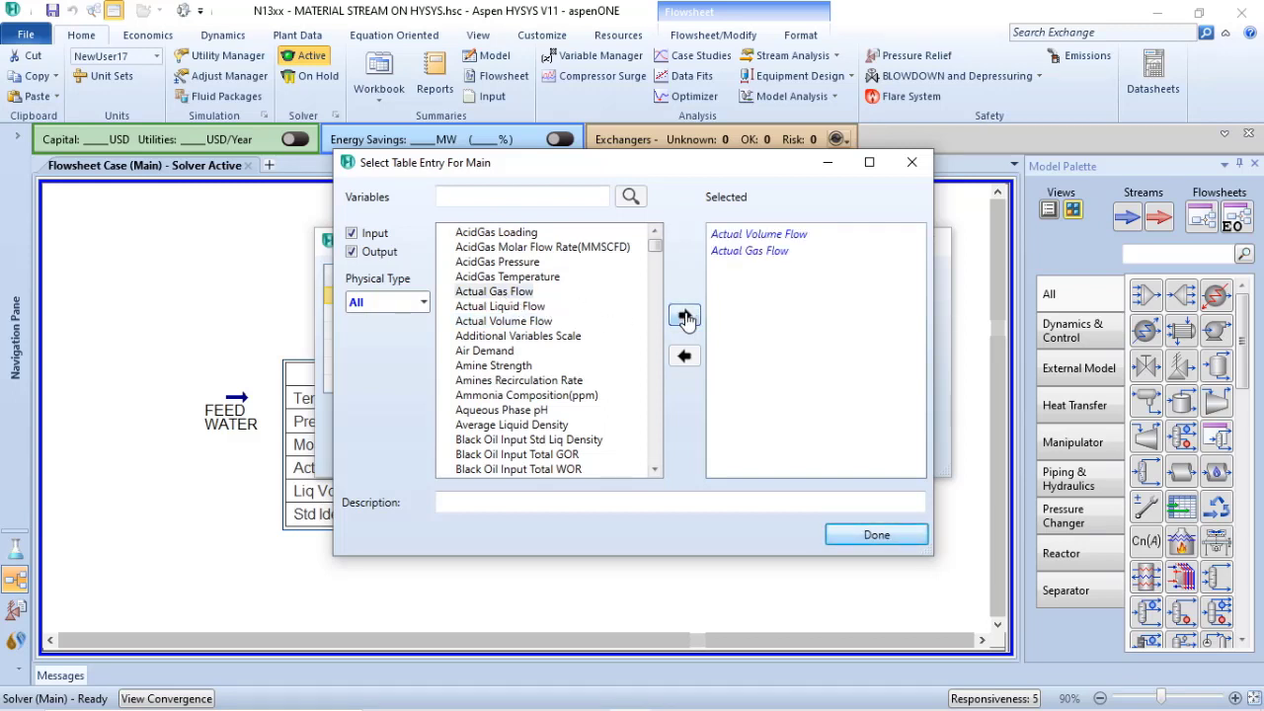
click(876, 535)
click(931, 242)
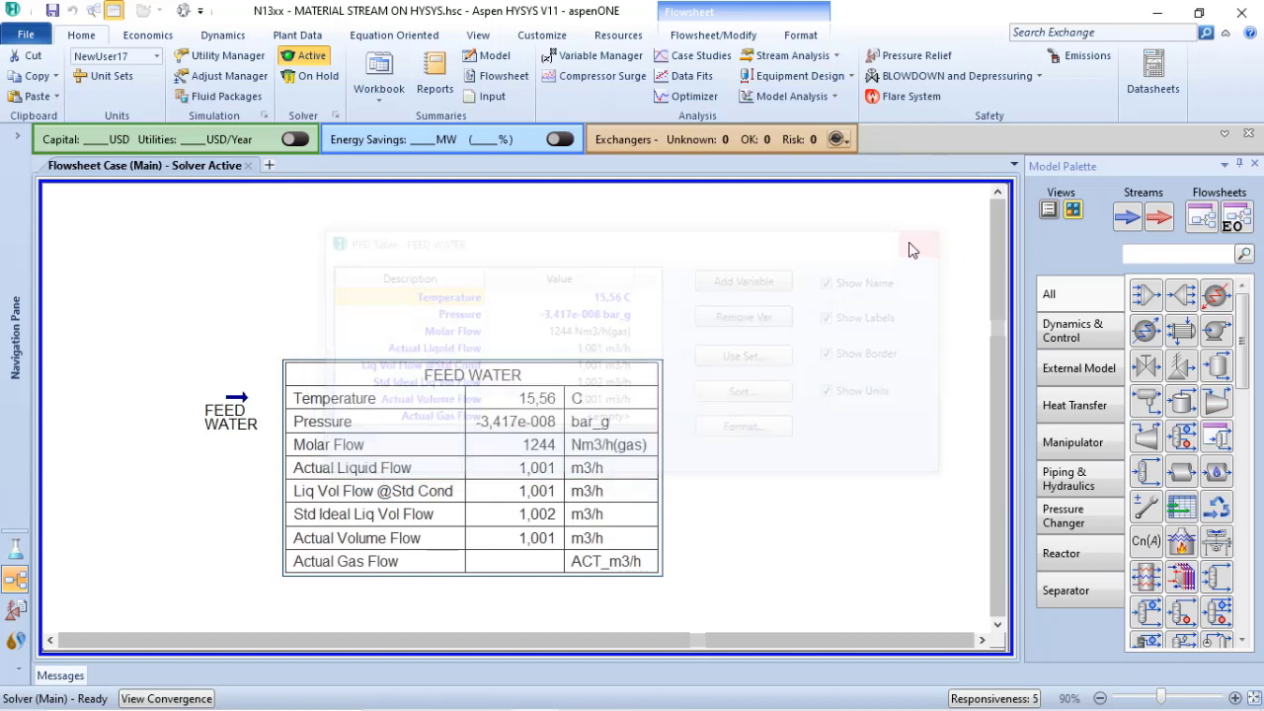
Move the table up slightly, open the FEED WATER stream beside it and set its pressure to 0 bar_g
drag(442, 484, 447, 434)
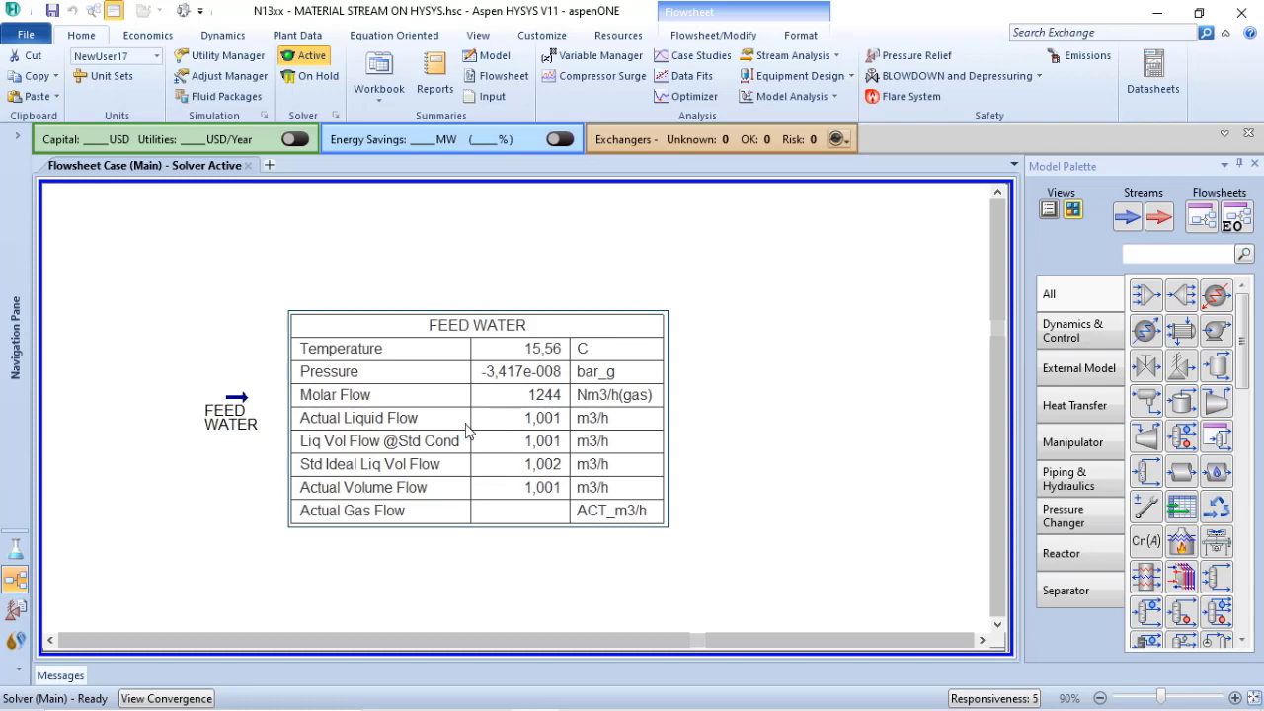
double_click(233, 409)
drag(414, 269, 964, 161)
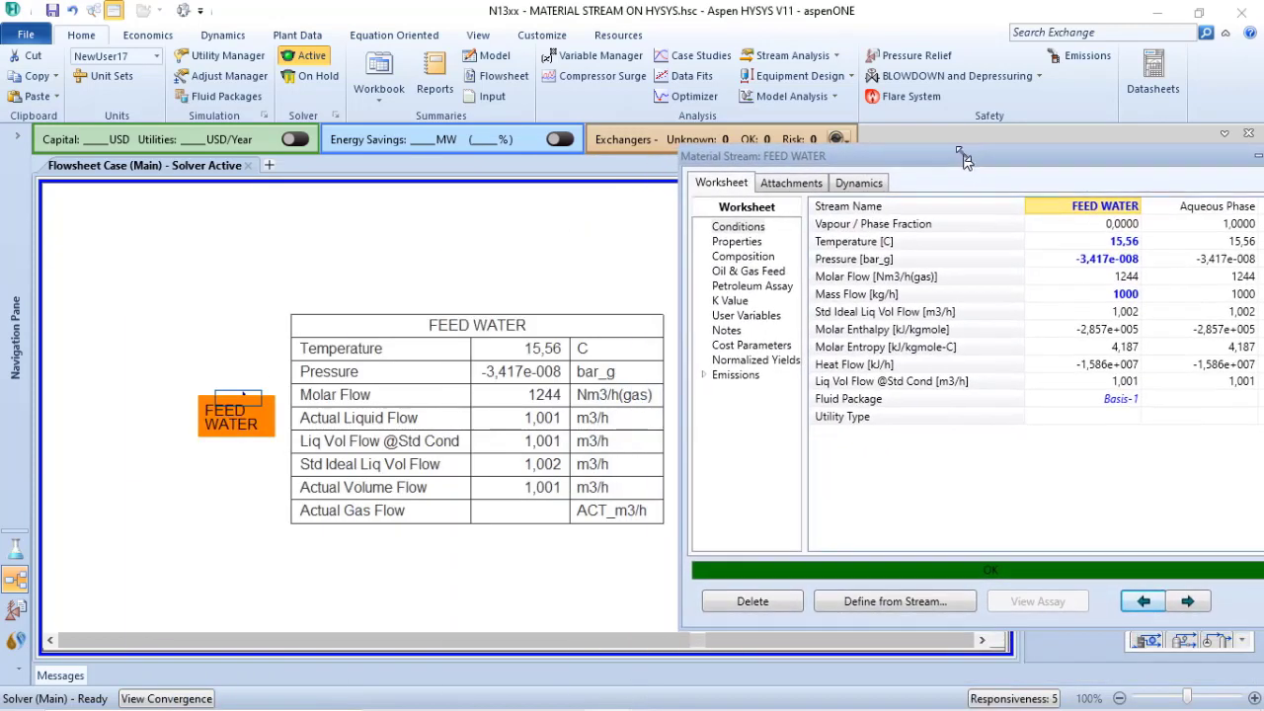
click(1103, 265)
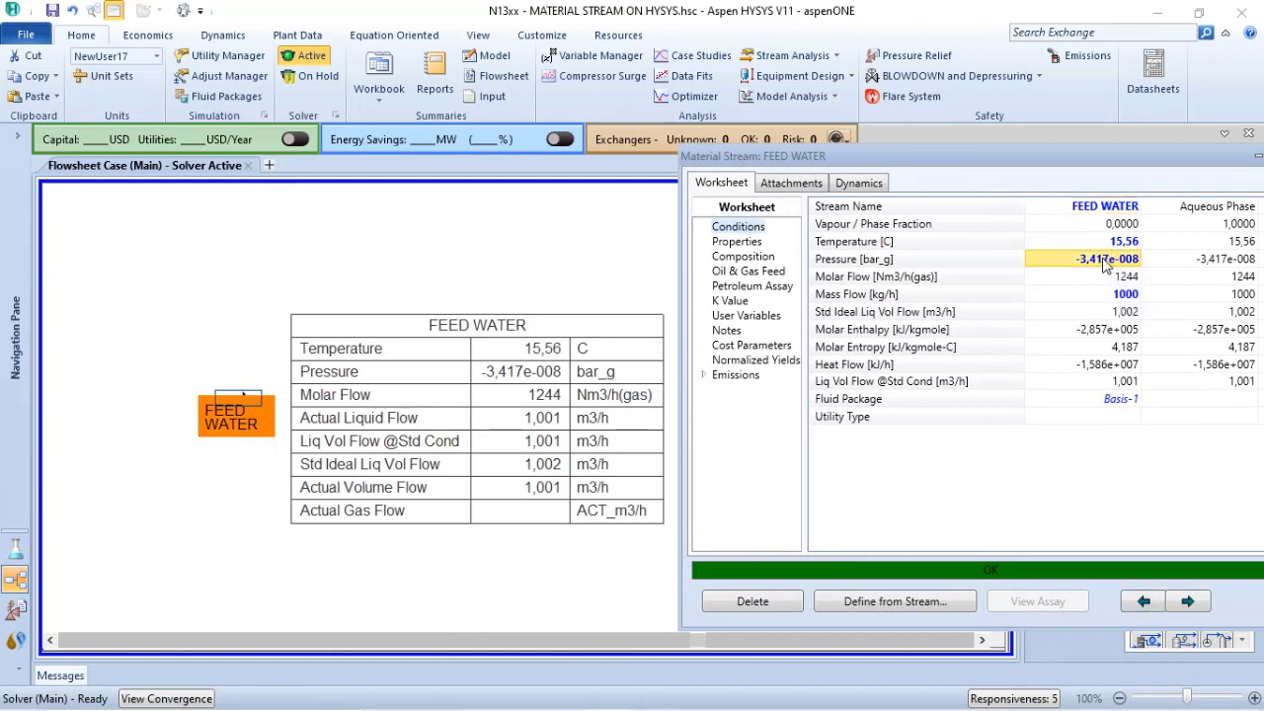
text(1)
text(0)
key(Return)
Set the FEED WATER temperature to 150 C and compare the volume and gas flows in the flowsheet table
click(1114, 243)
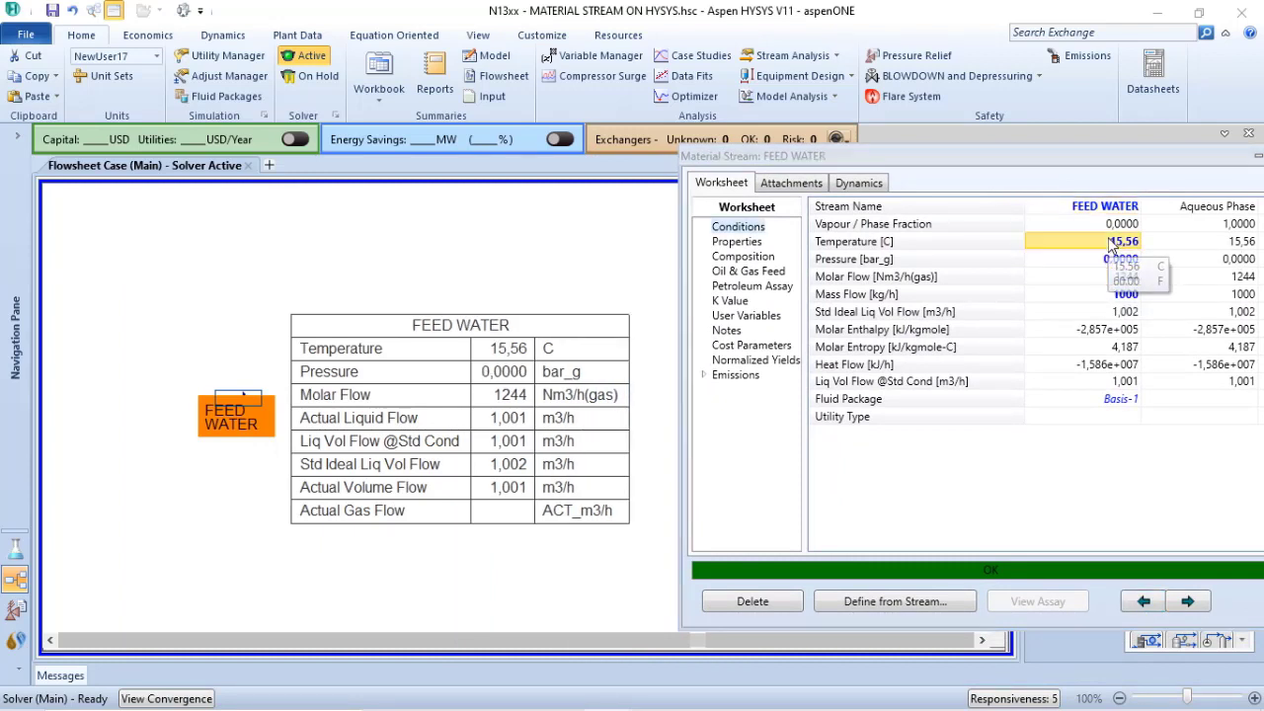
text(150)
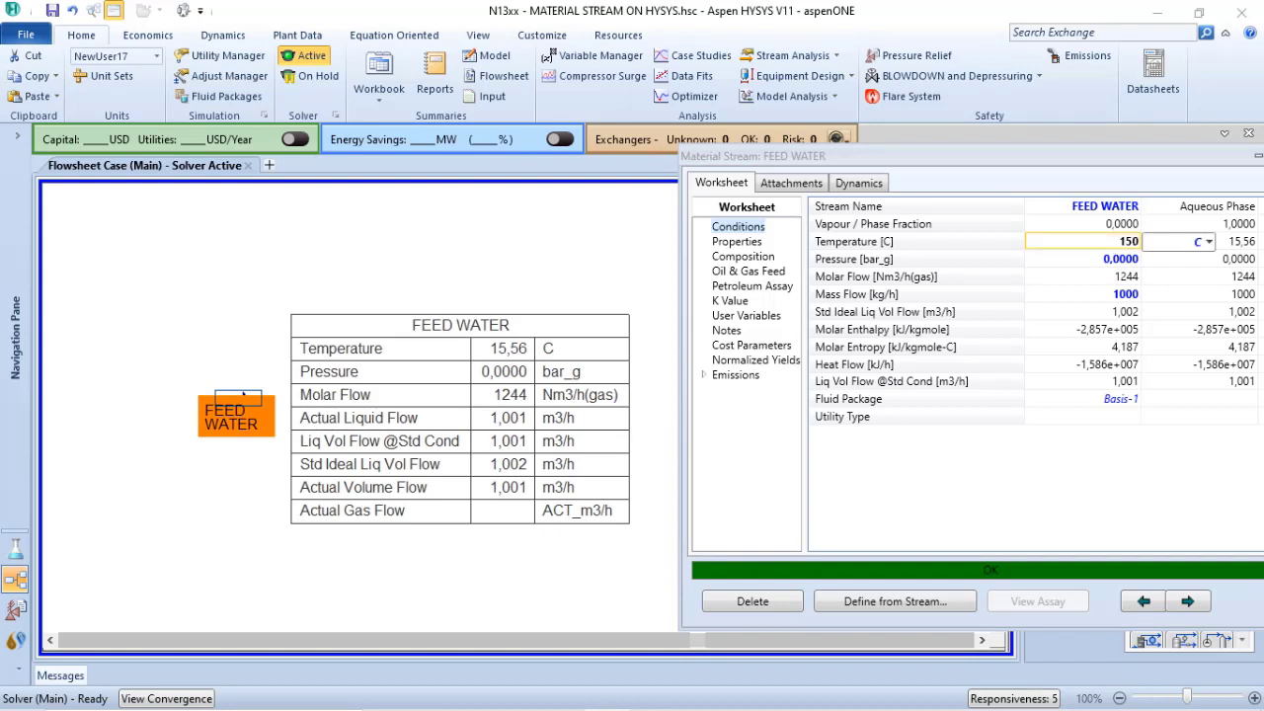
key(Return)
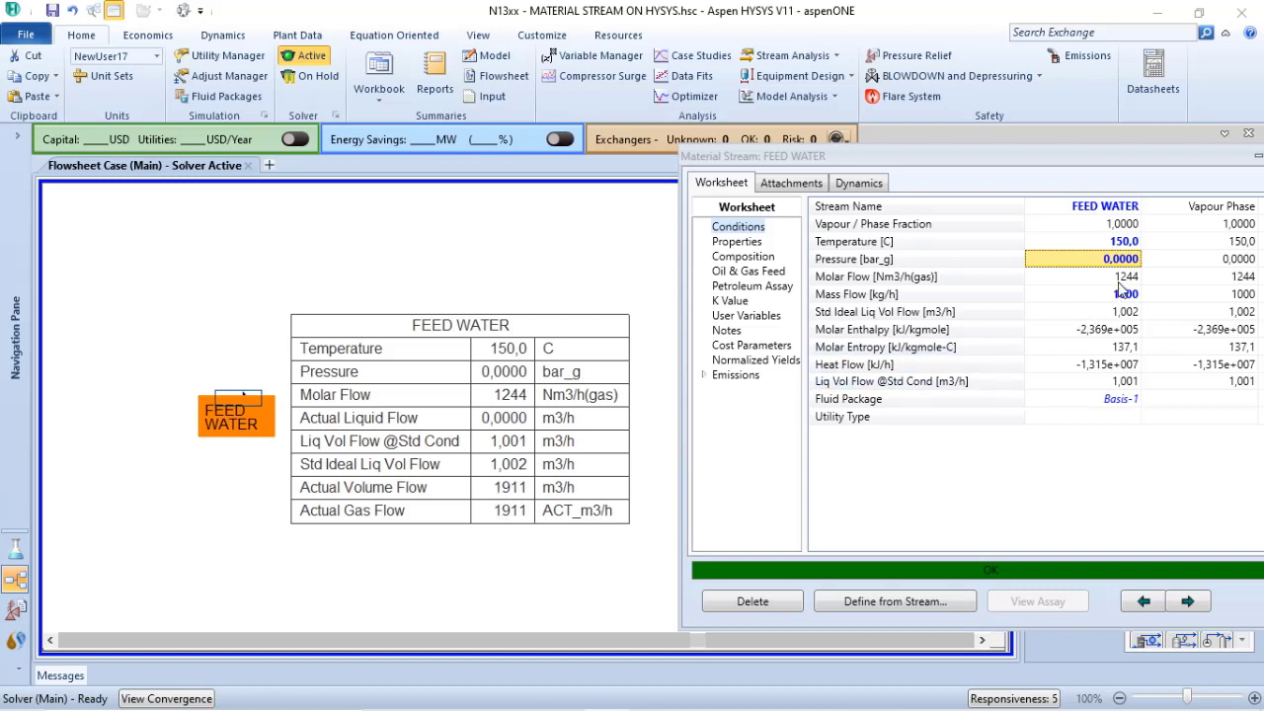
mouse_move(1135, 284)
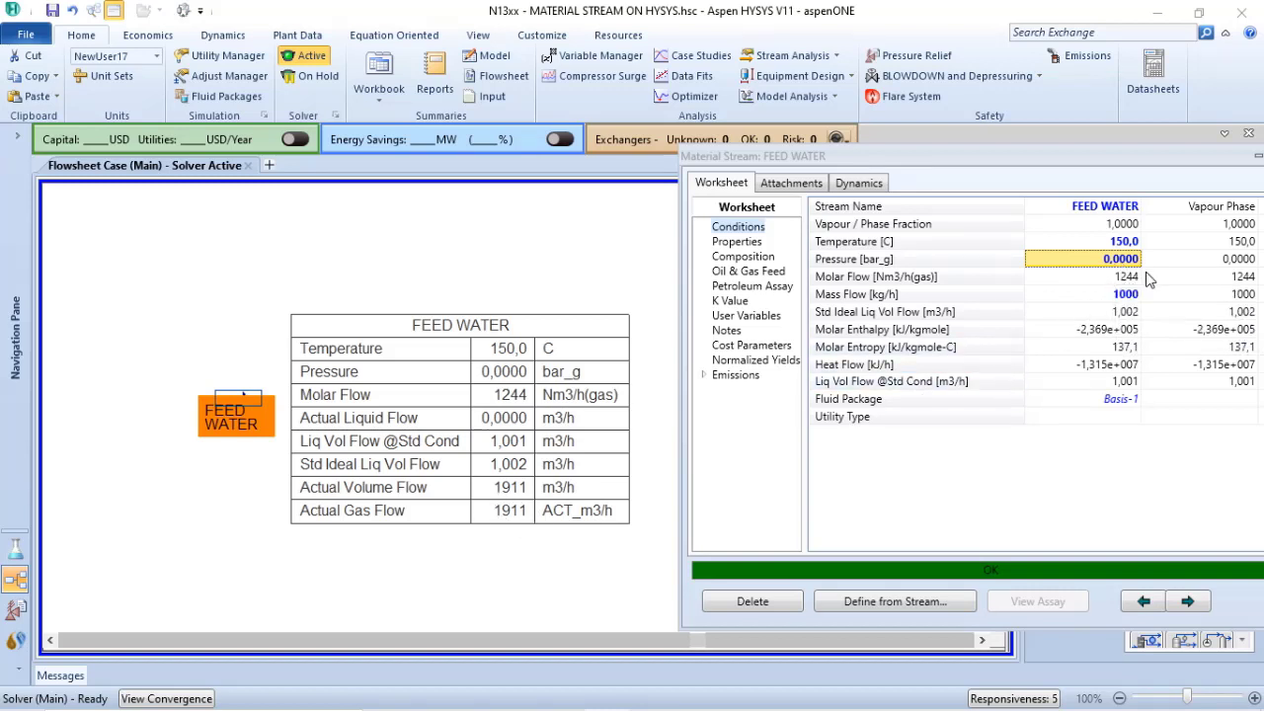